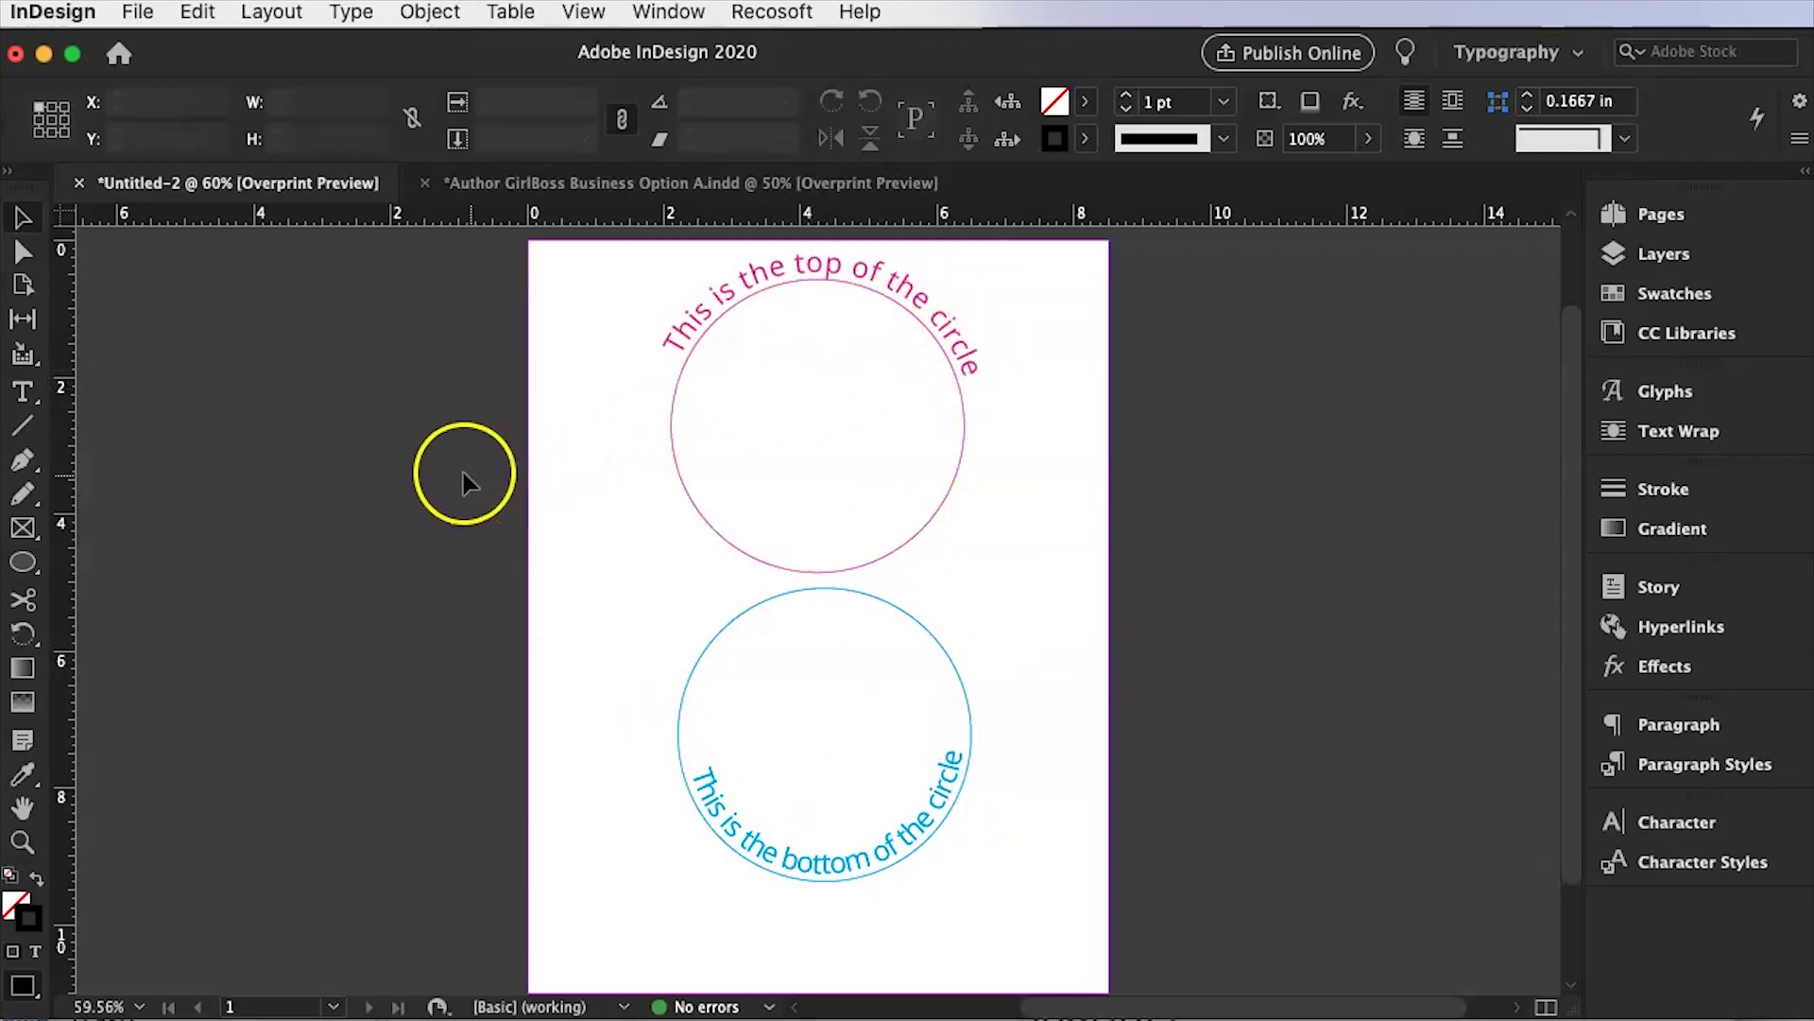
Look over the GirlBoss cover, then return to the Untitled-2 two-circle curved text example.
left_click(518, 187)
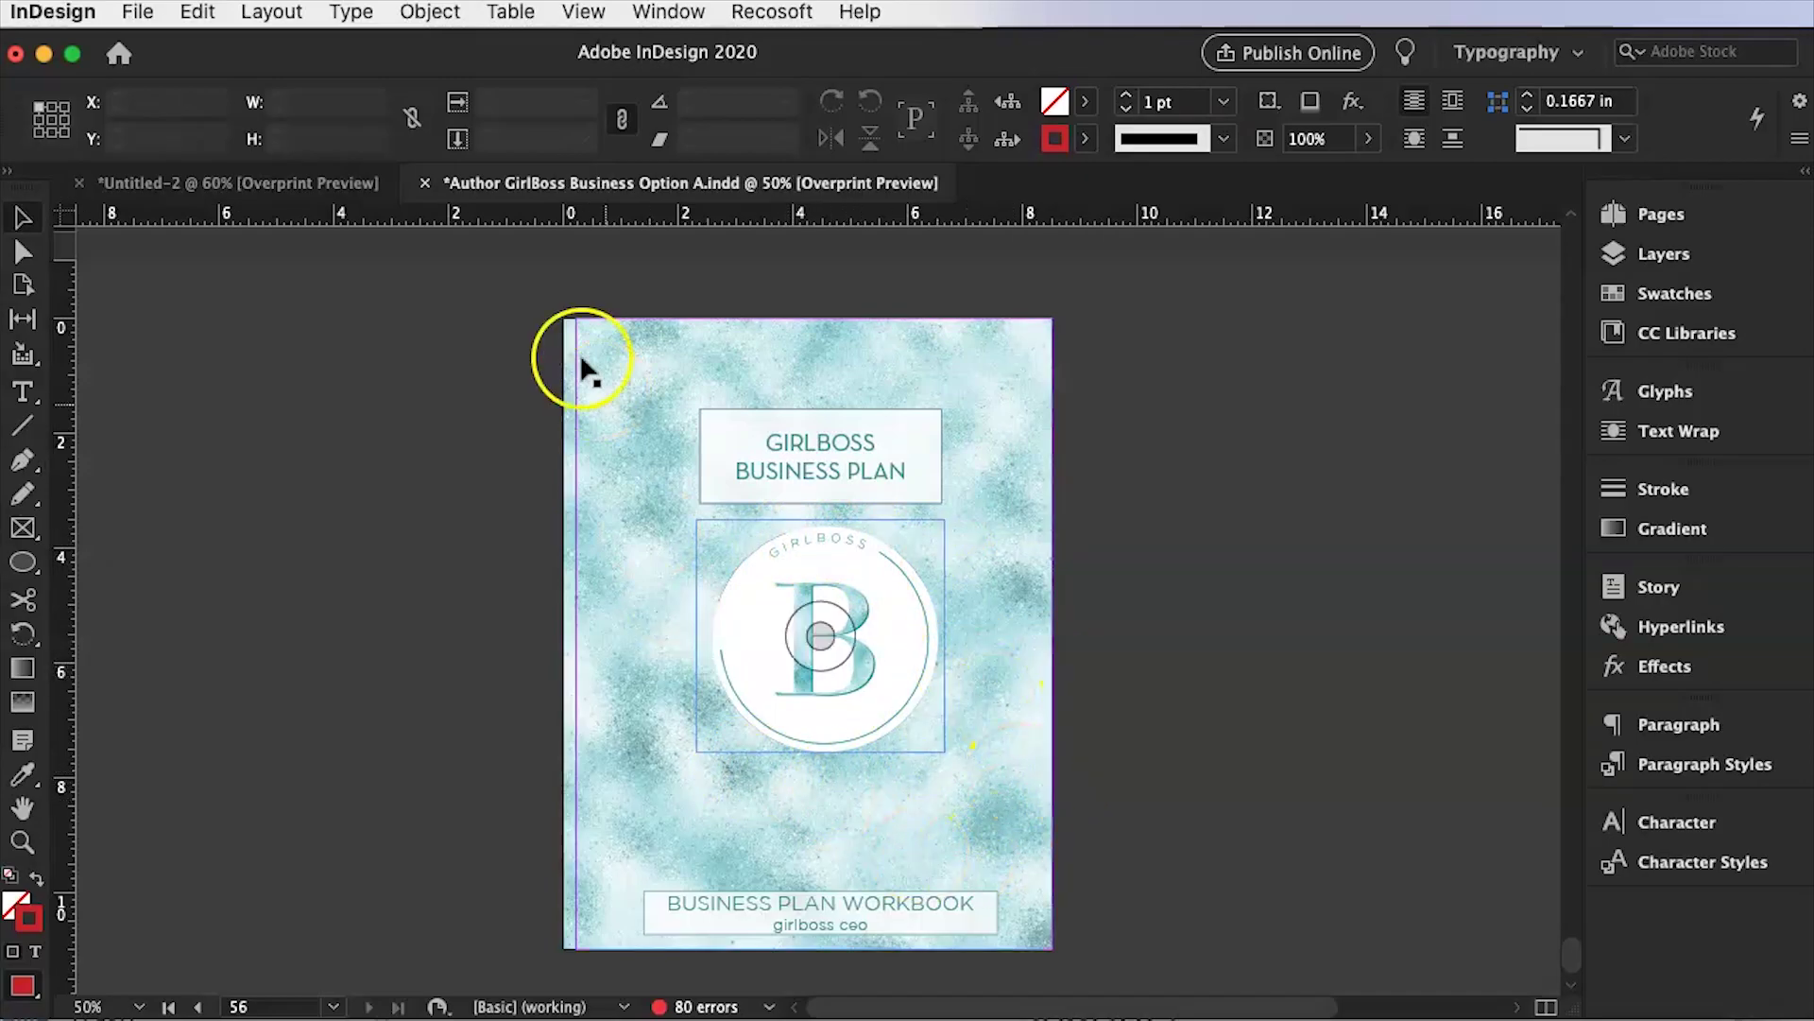
left_click(342, 184)
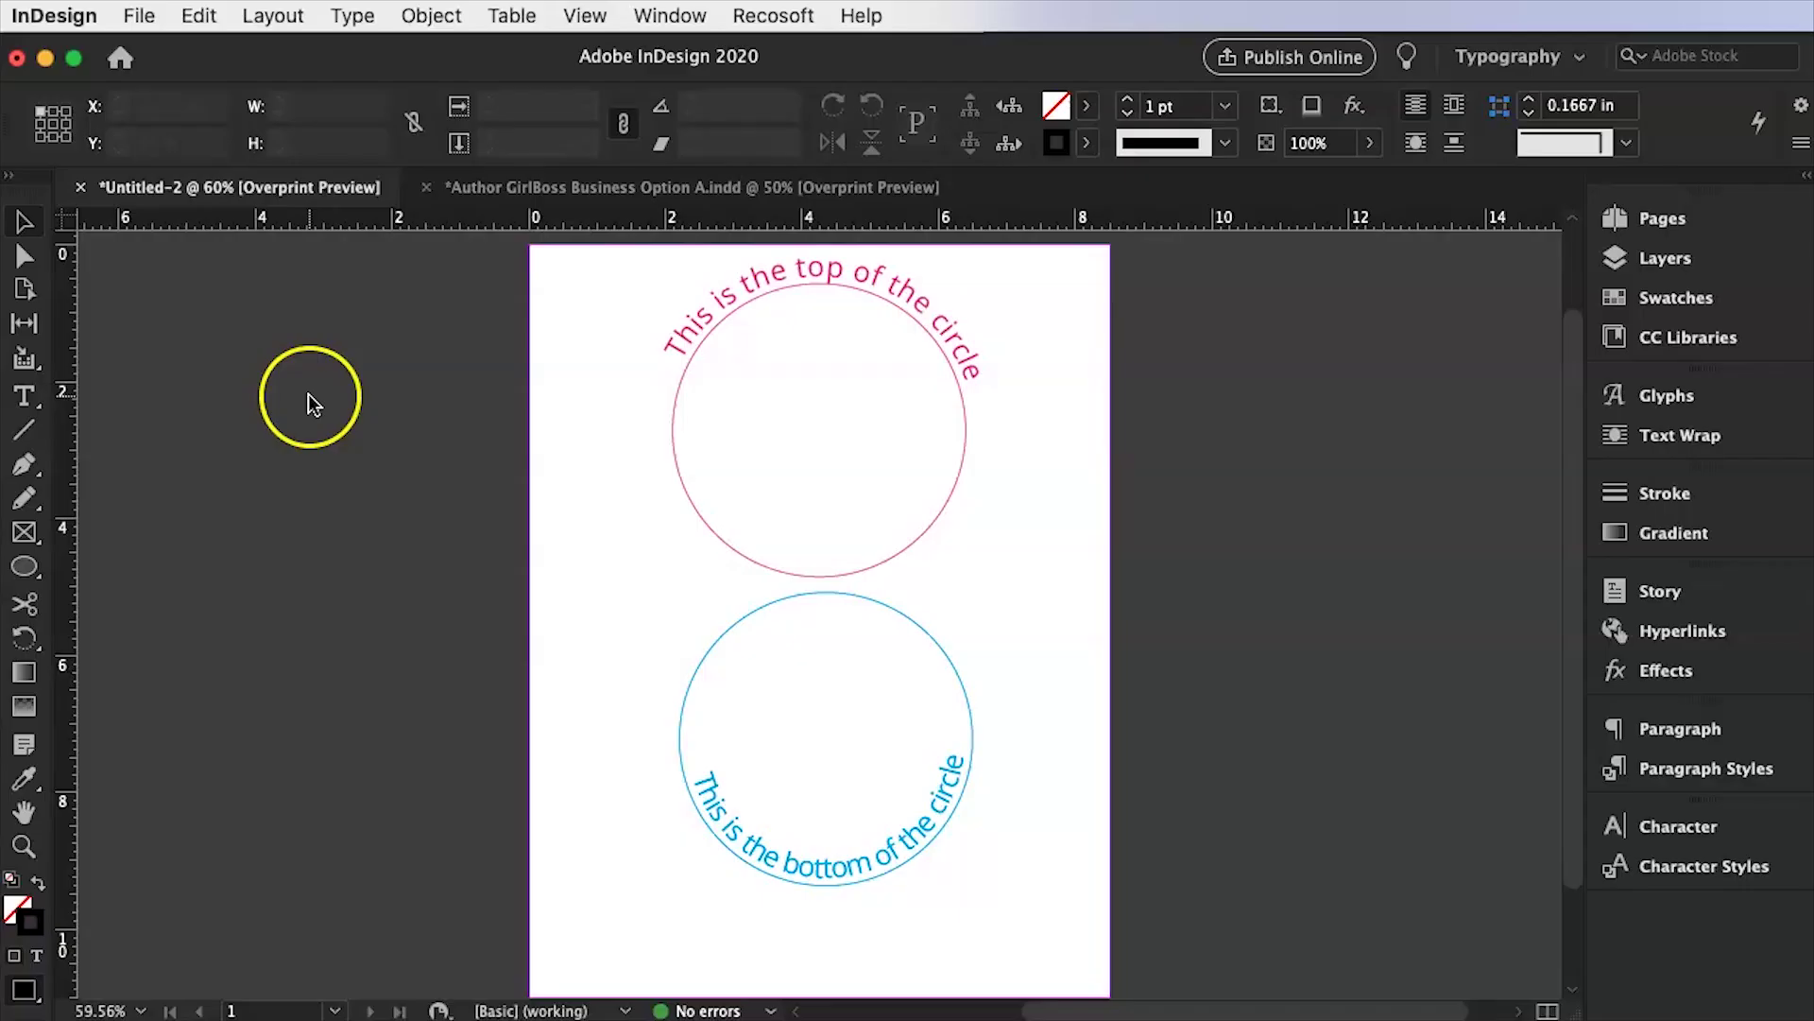
left_click(139, 16)
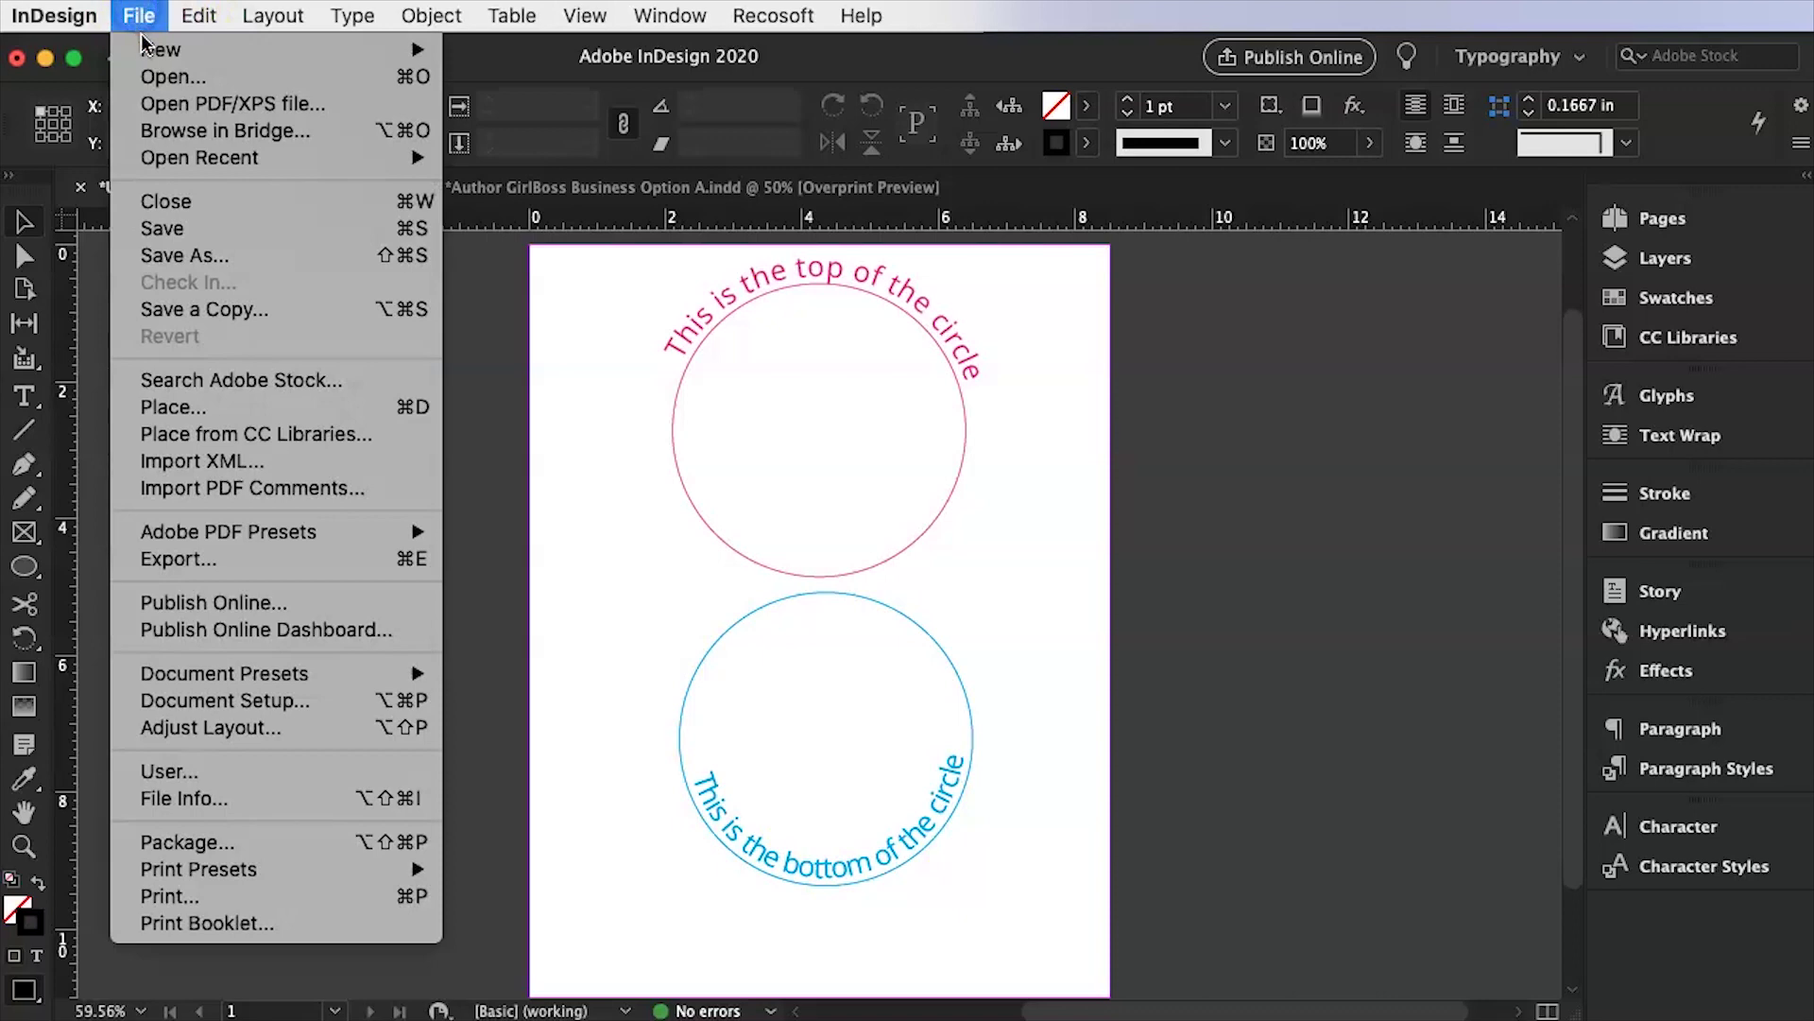
Create a new 8.5 × 11 in document with its units set to inches.
mouse_move(425, 43)
left_click(604, 57)
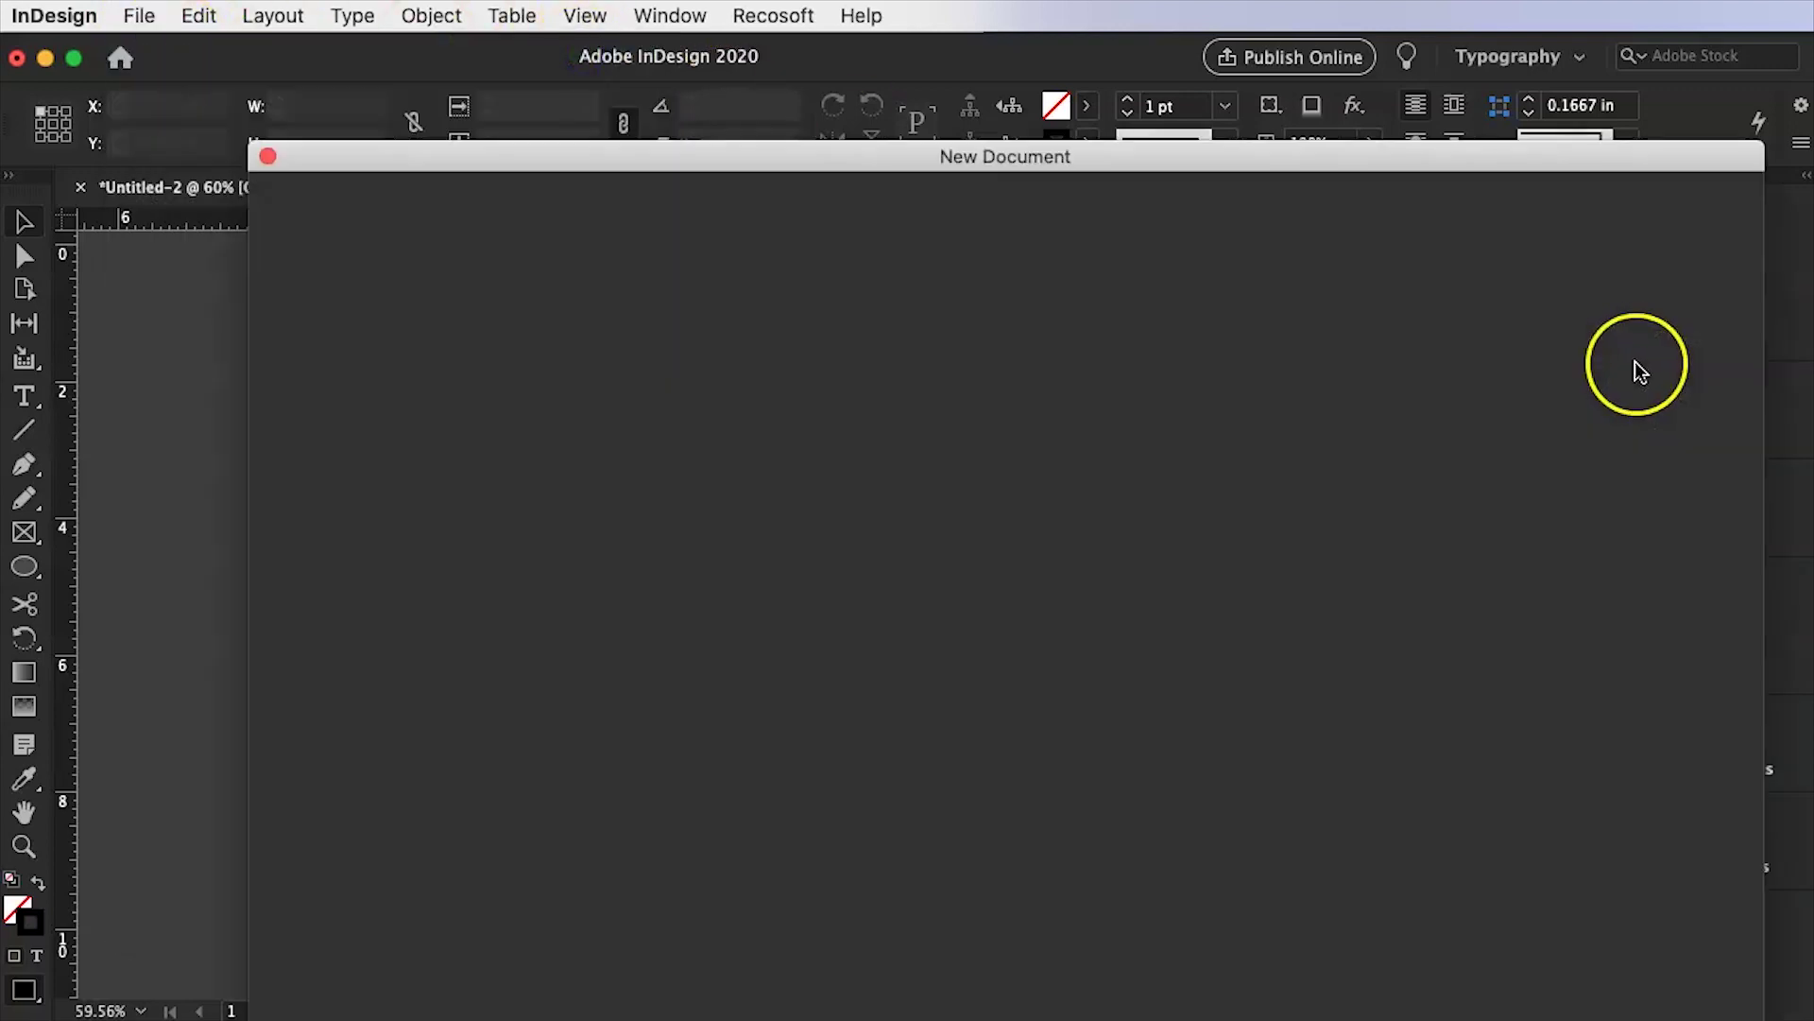
left_click(1609, 423)
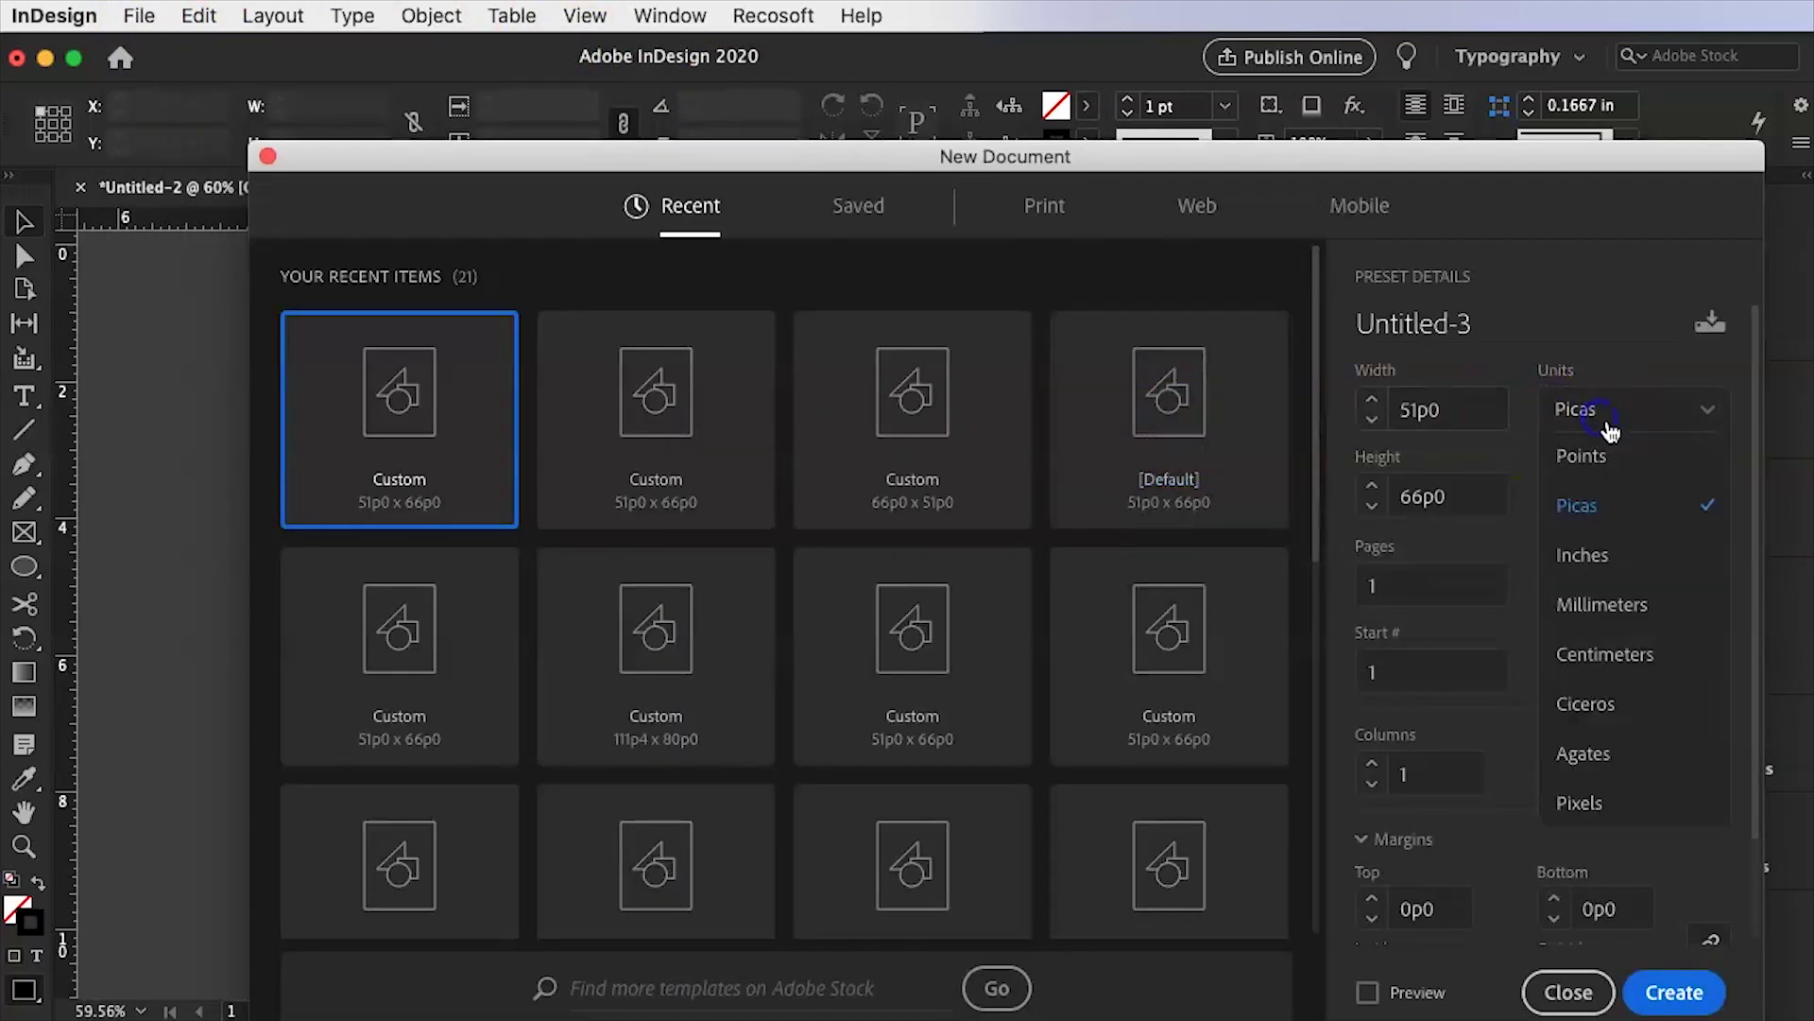
left_click(1621, 555)
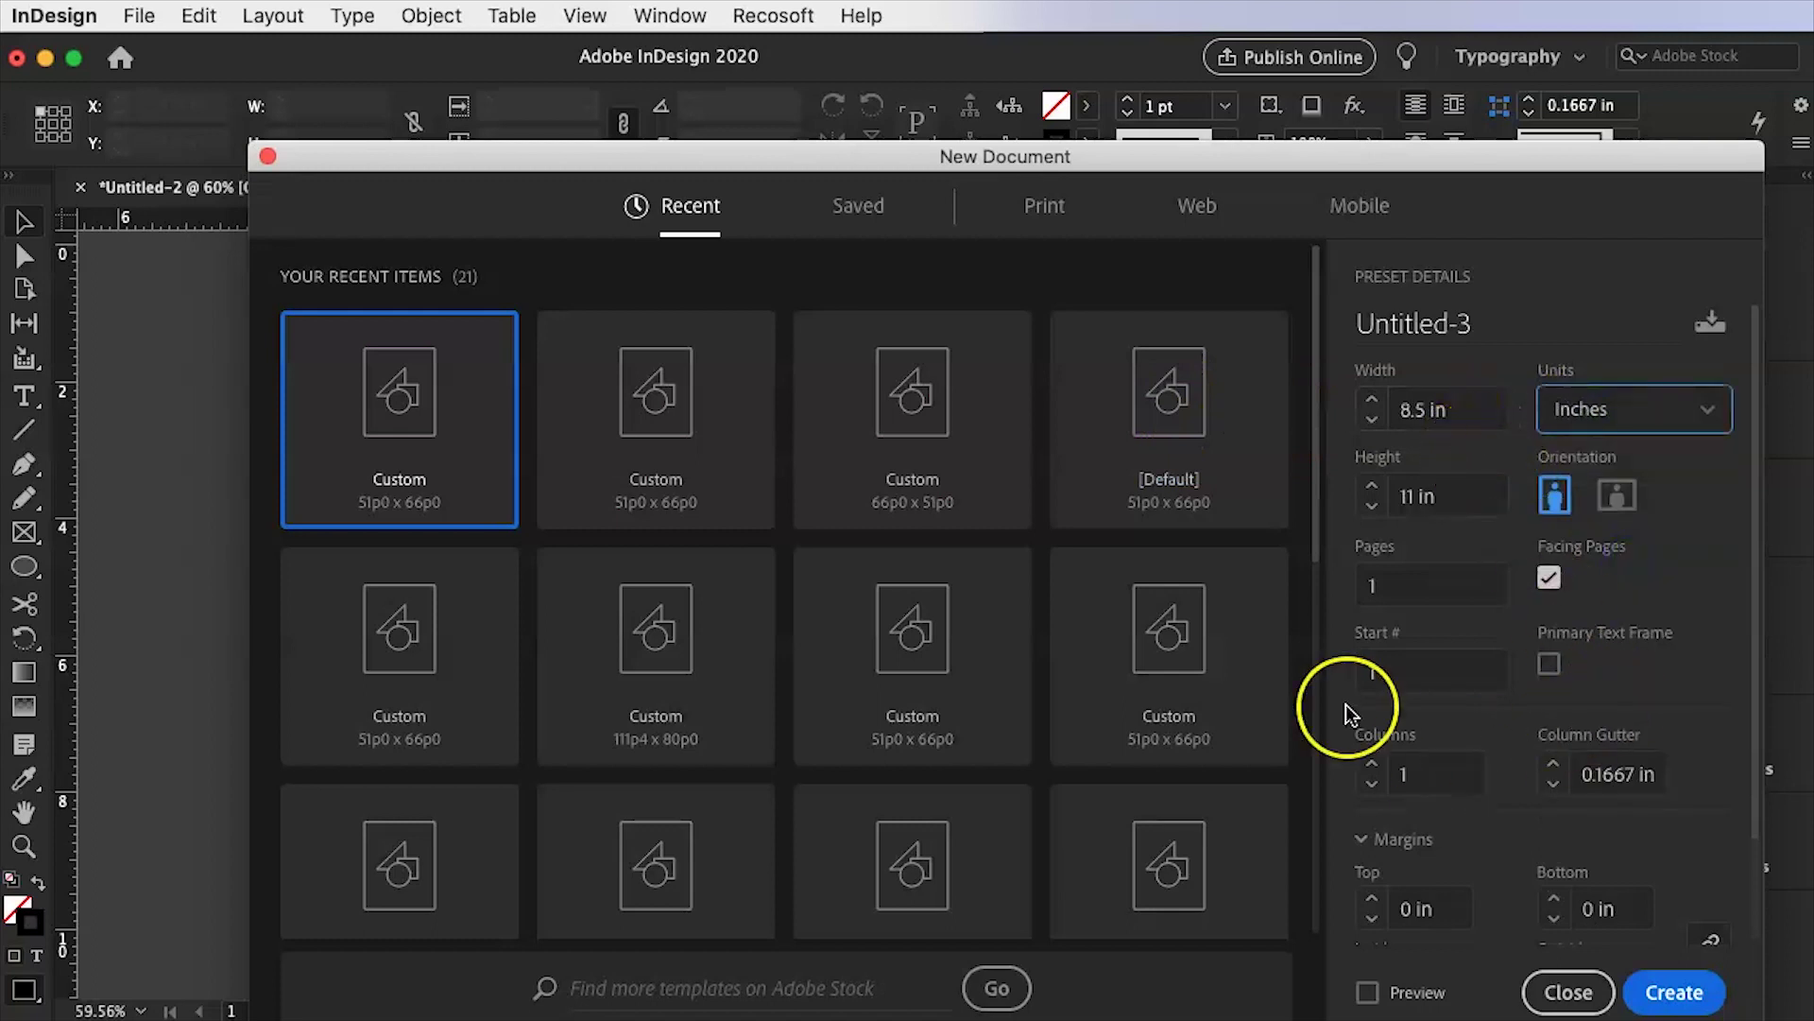
scroll(1588, 855, "down", 3)
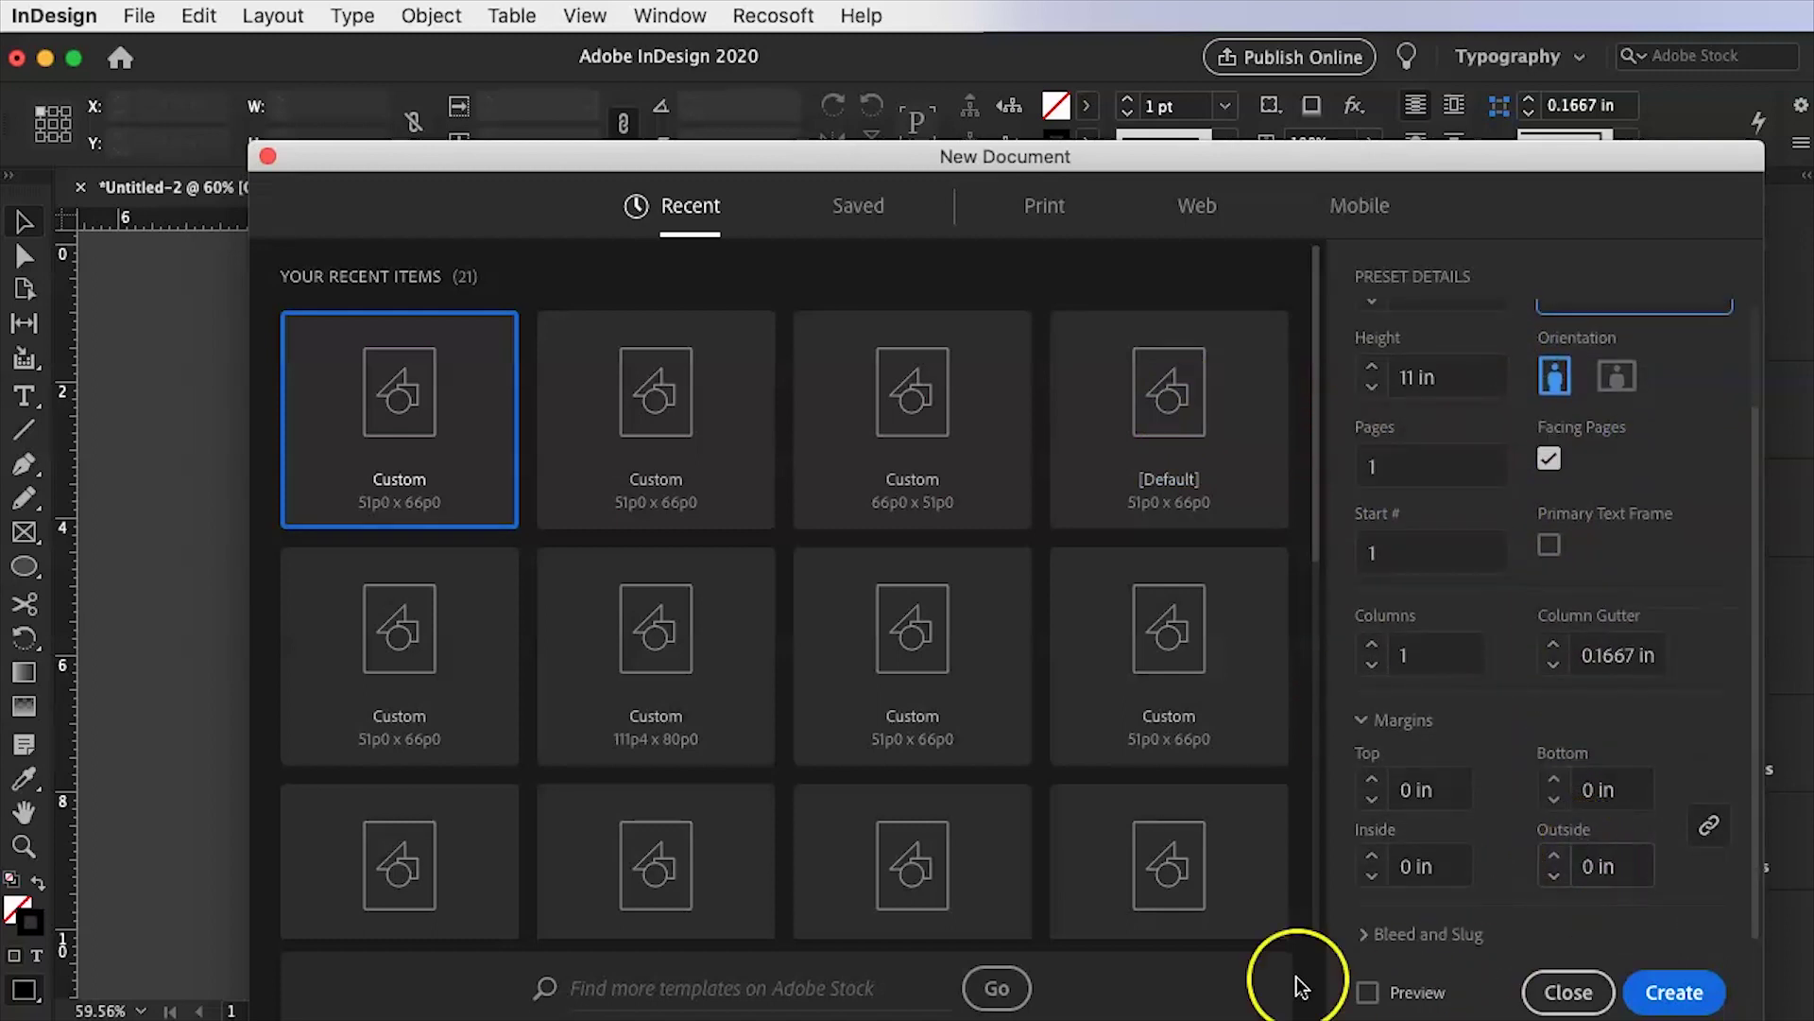
left_click(1685, 994)
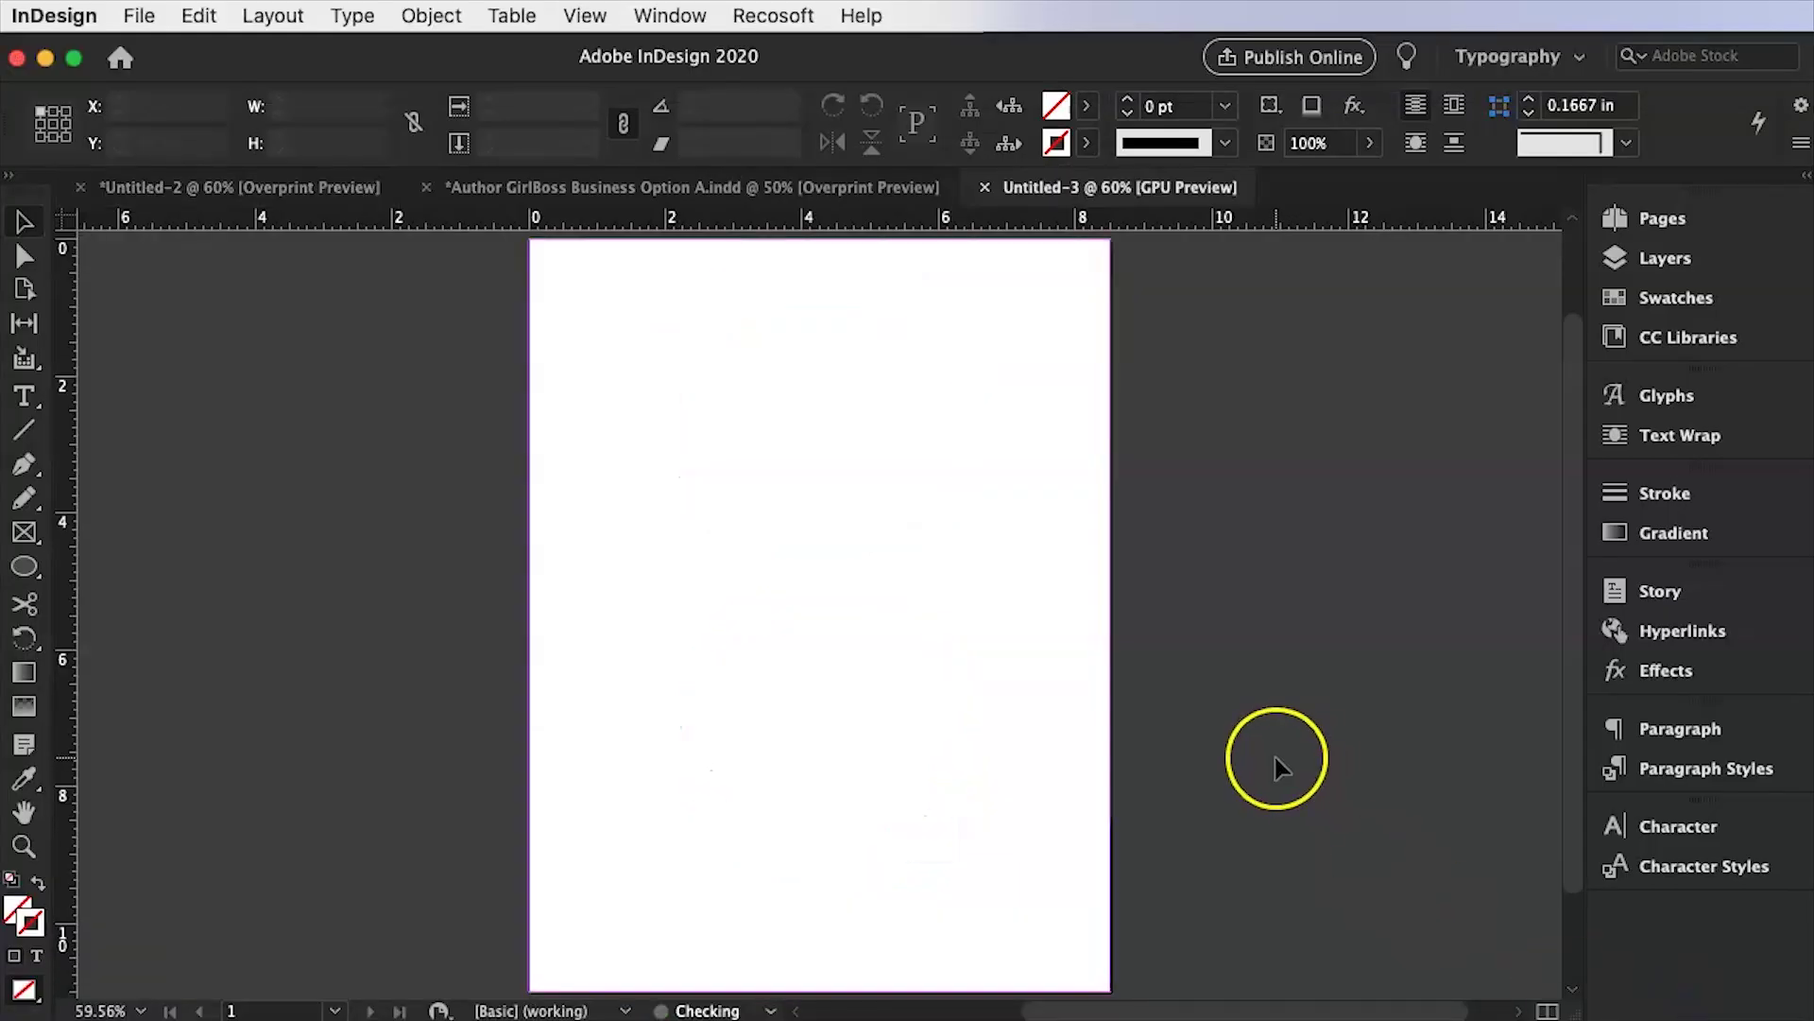
Drag the Untitled-3 tab into second place and go back to the Untitled-2 example.
left_click_drag(1033, 189, 526, 194)
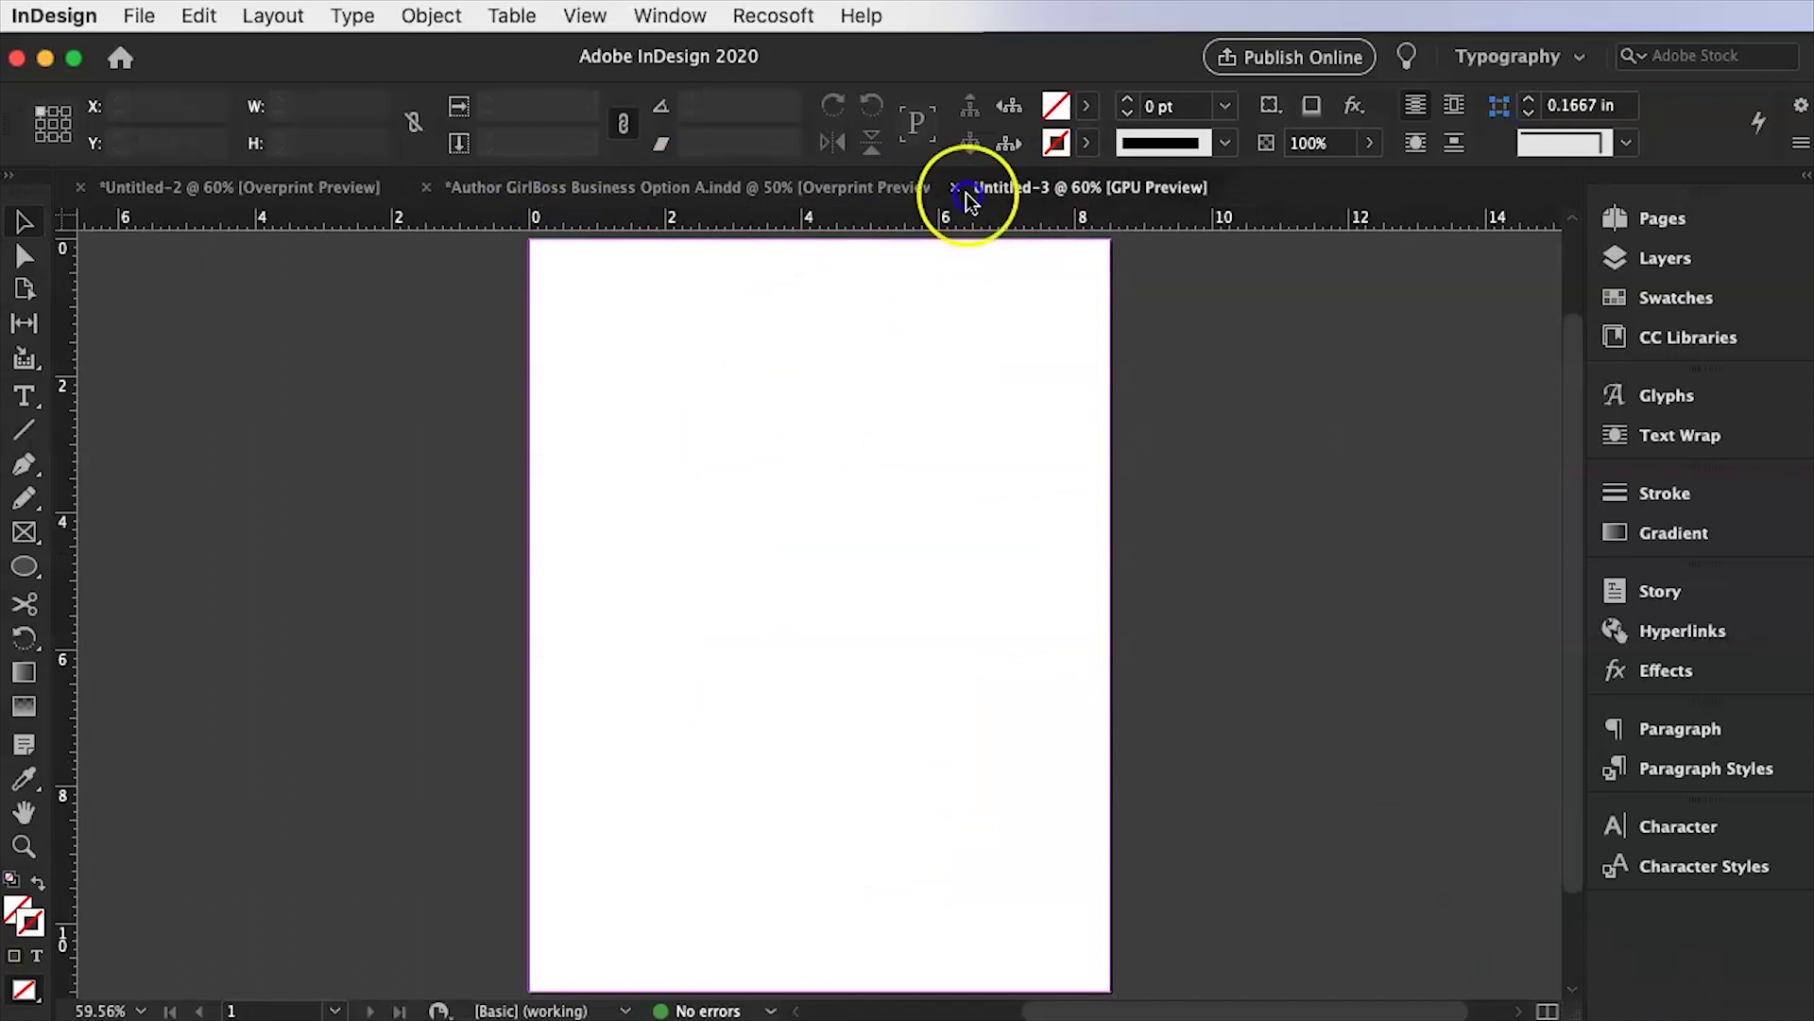
left_click_drag(969, 191, 444, 189)
left_click(288, 352)
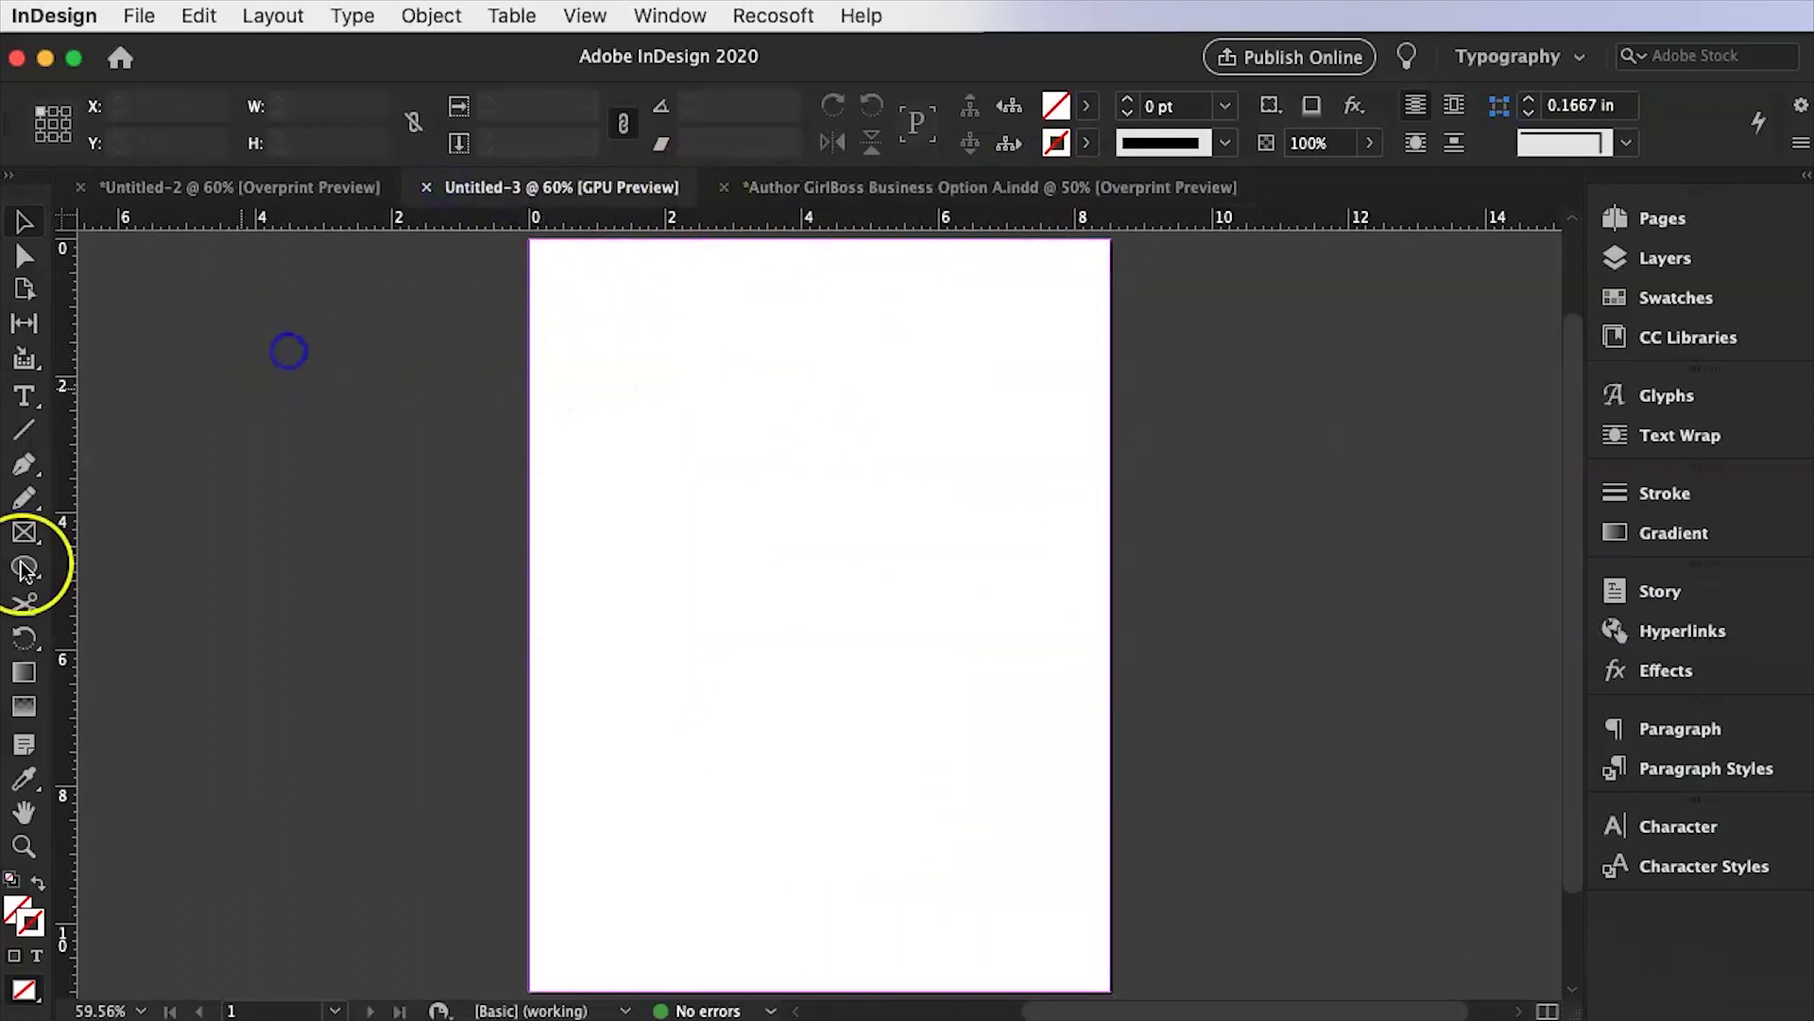
left_click(322, 196)
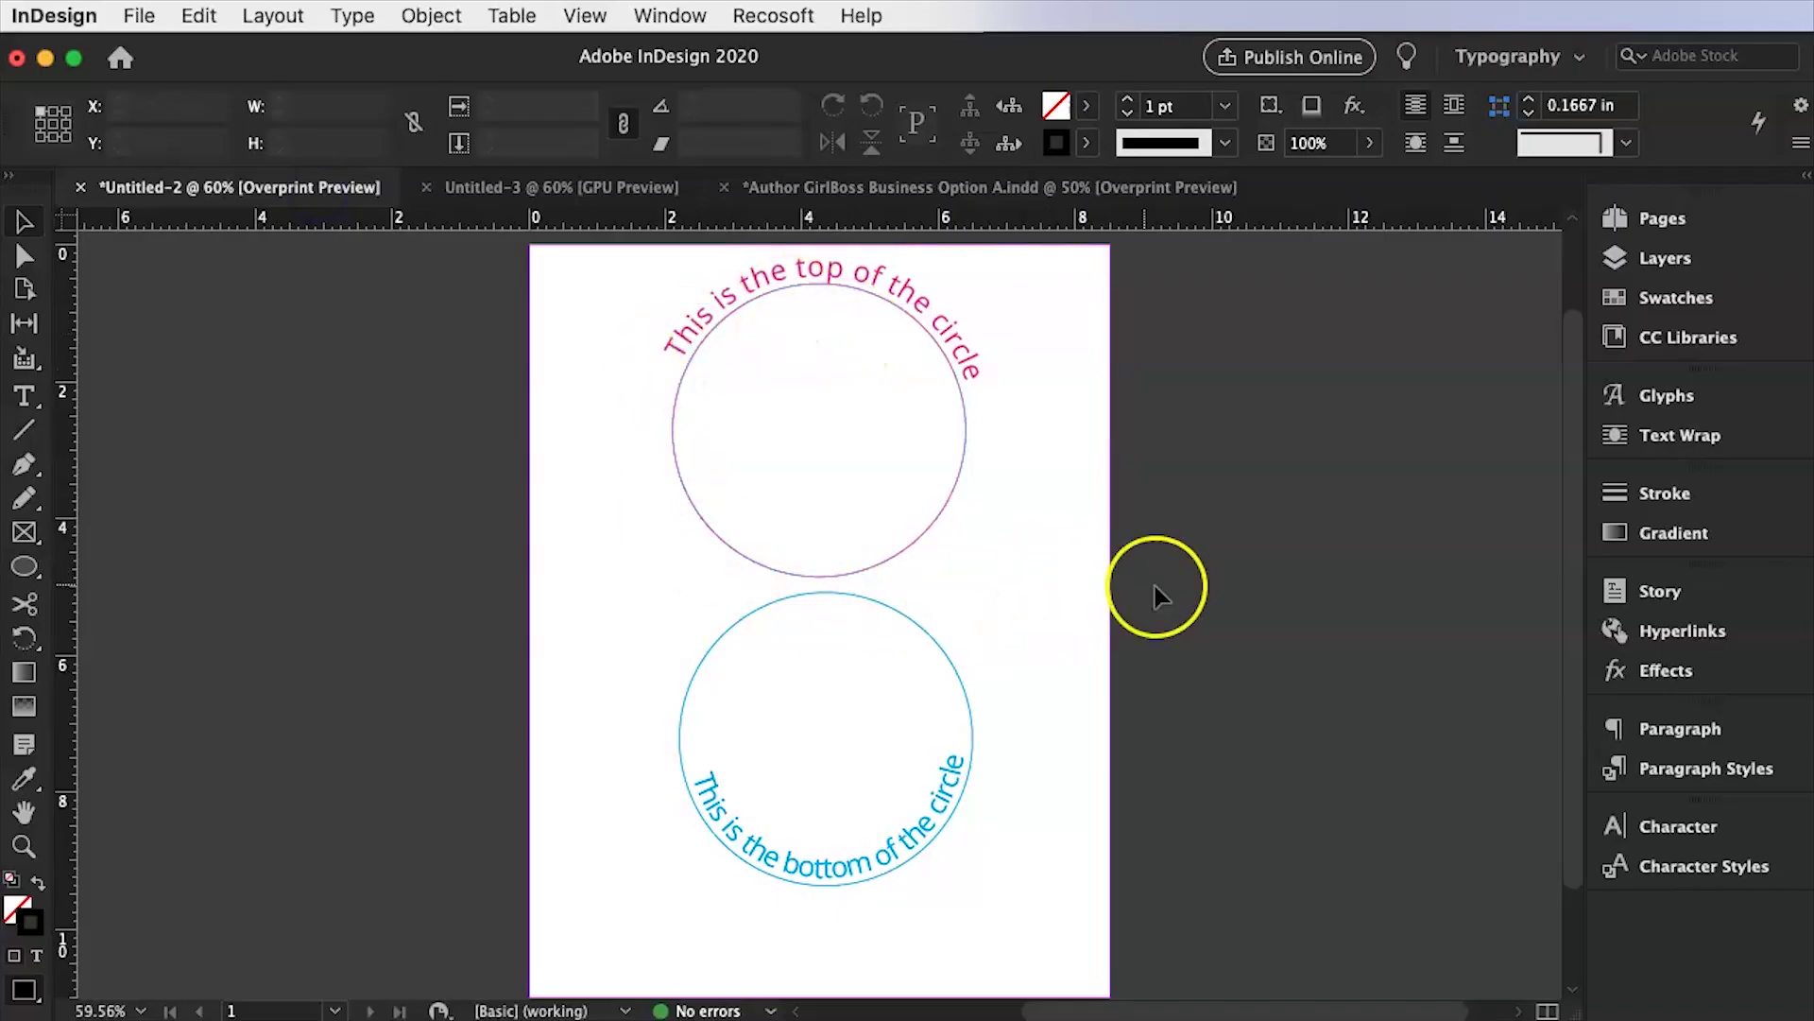
Set the top circle's stroke to [None], removing its pink outline.
left_click(950, 512)
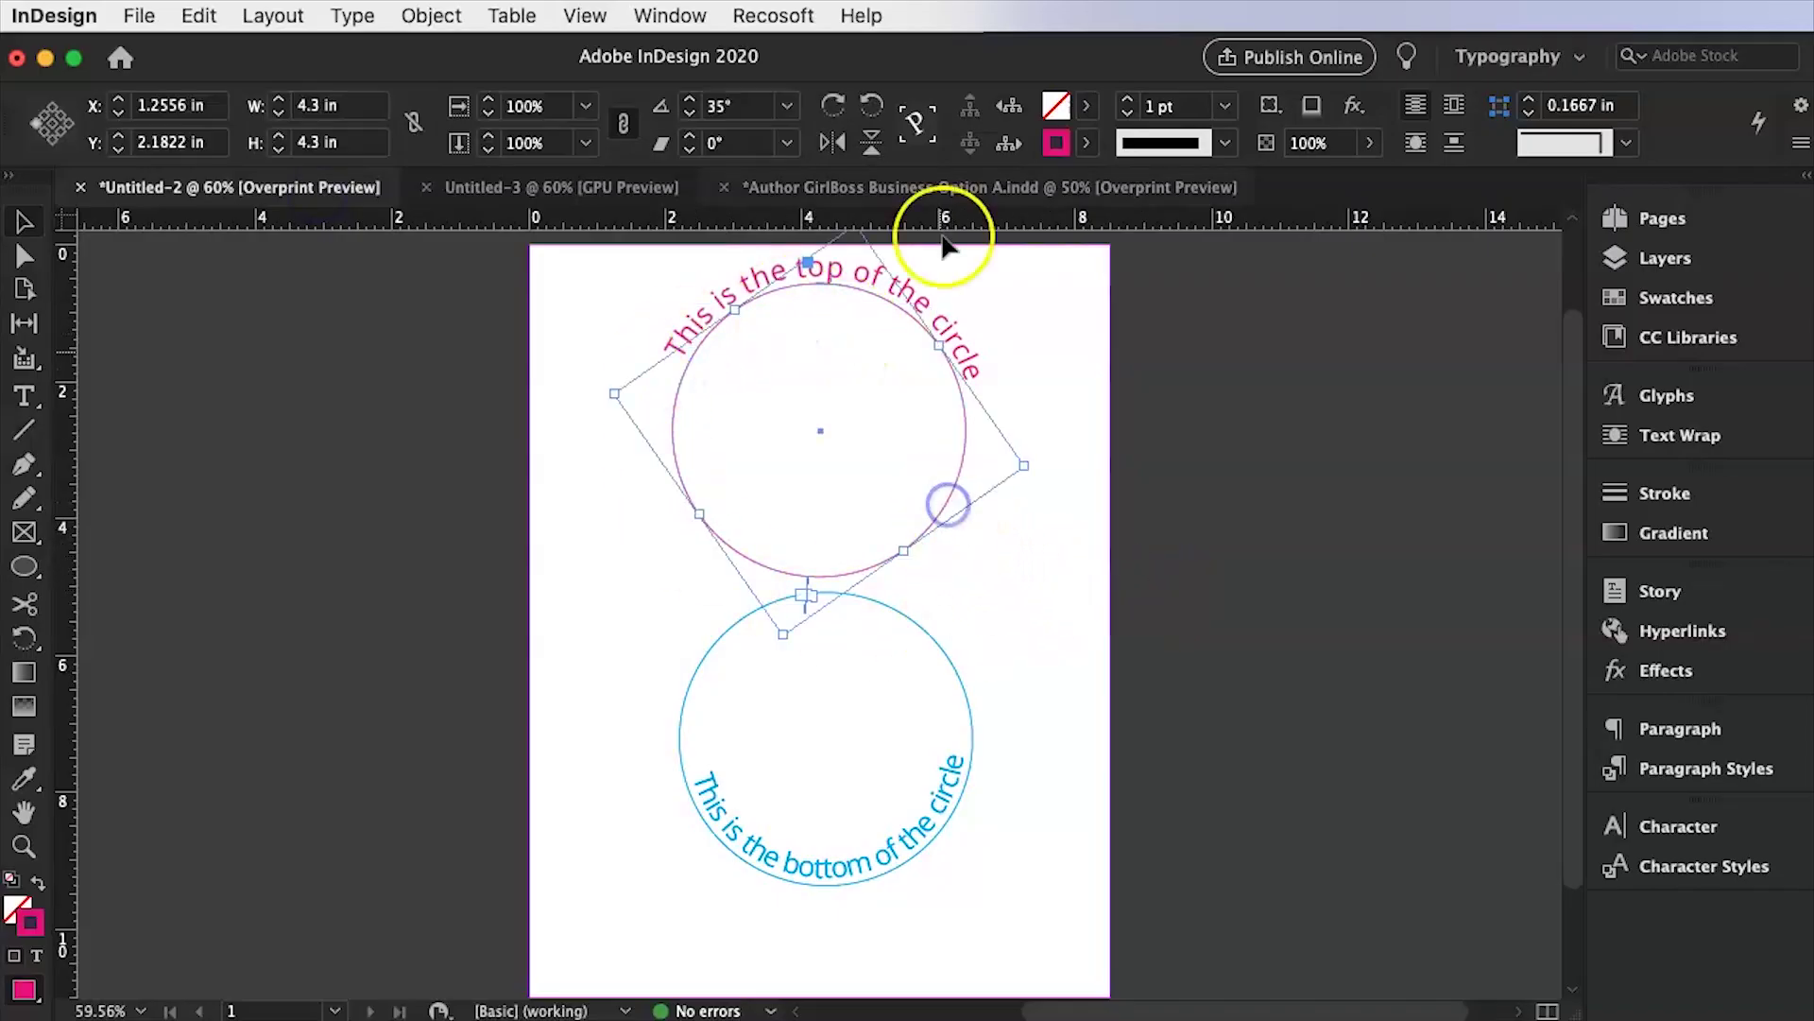
left_click(1056, 143)
left_click(807, 231)
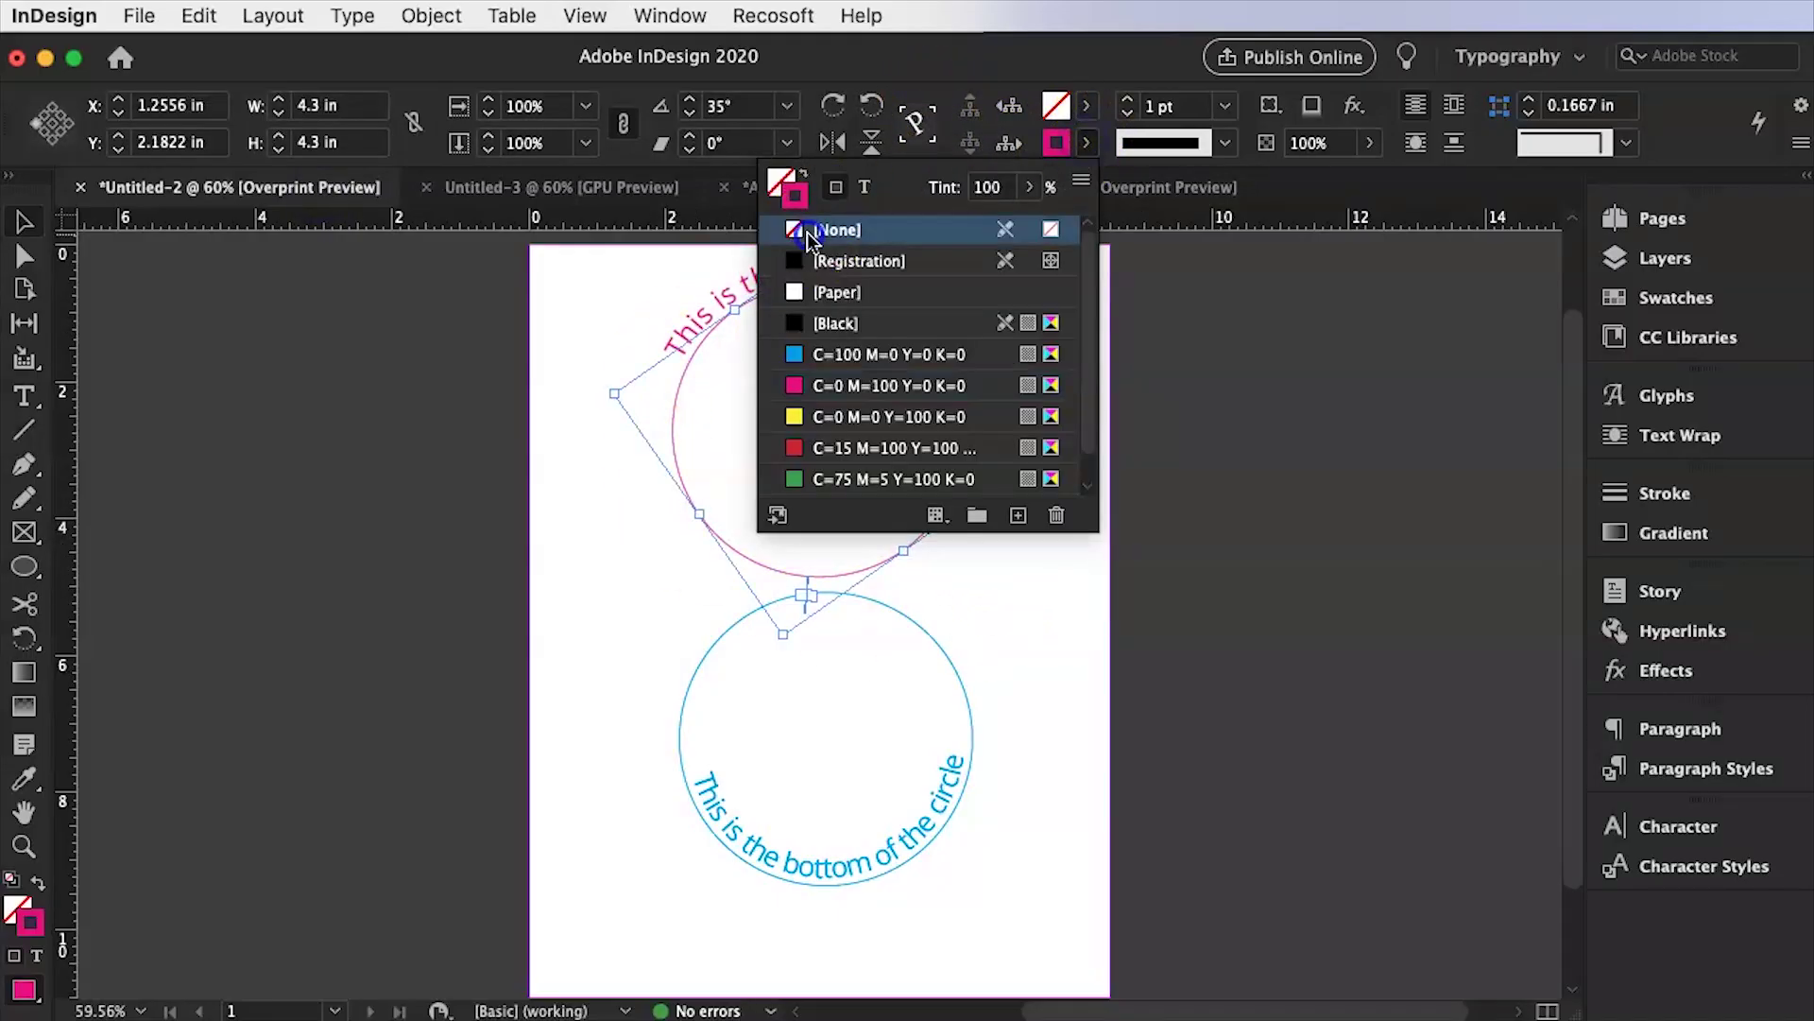
left_click(1234, 515)
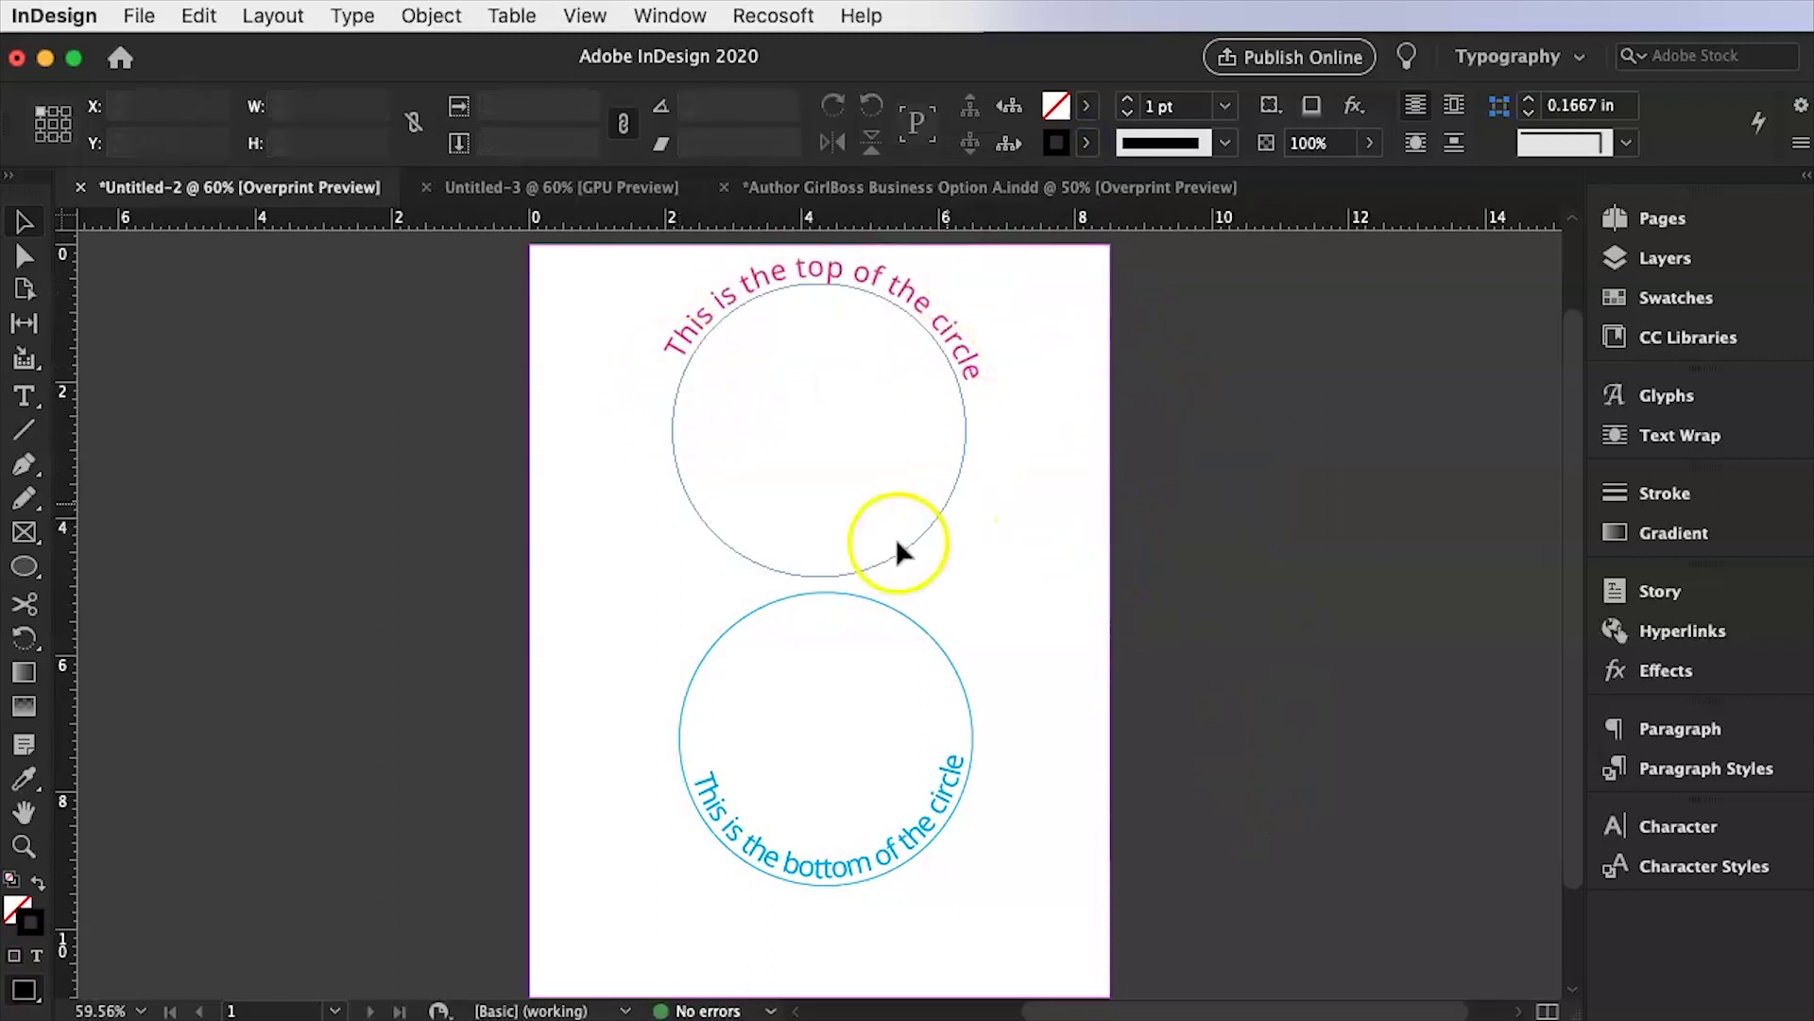
Set the bottom circle's stroke to [None], removing its blue outline.
left_click(933, 650)
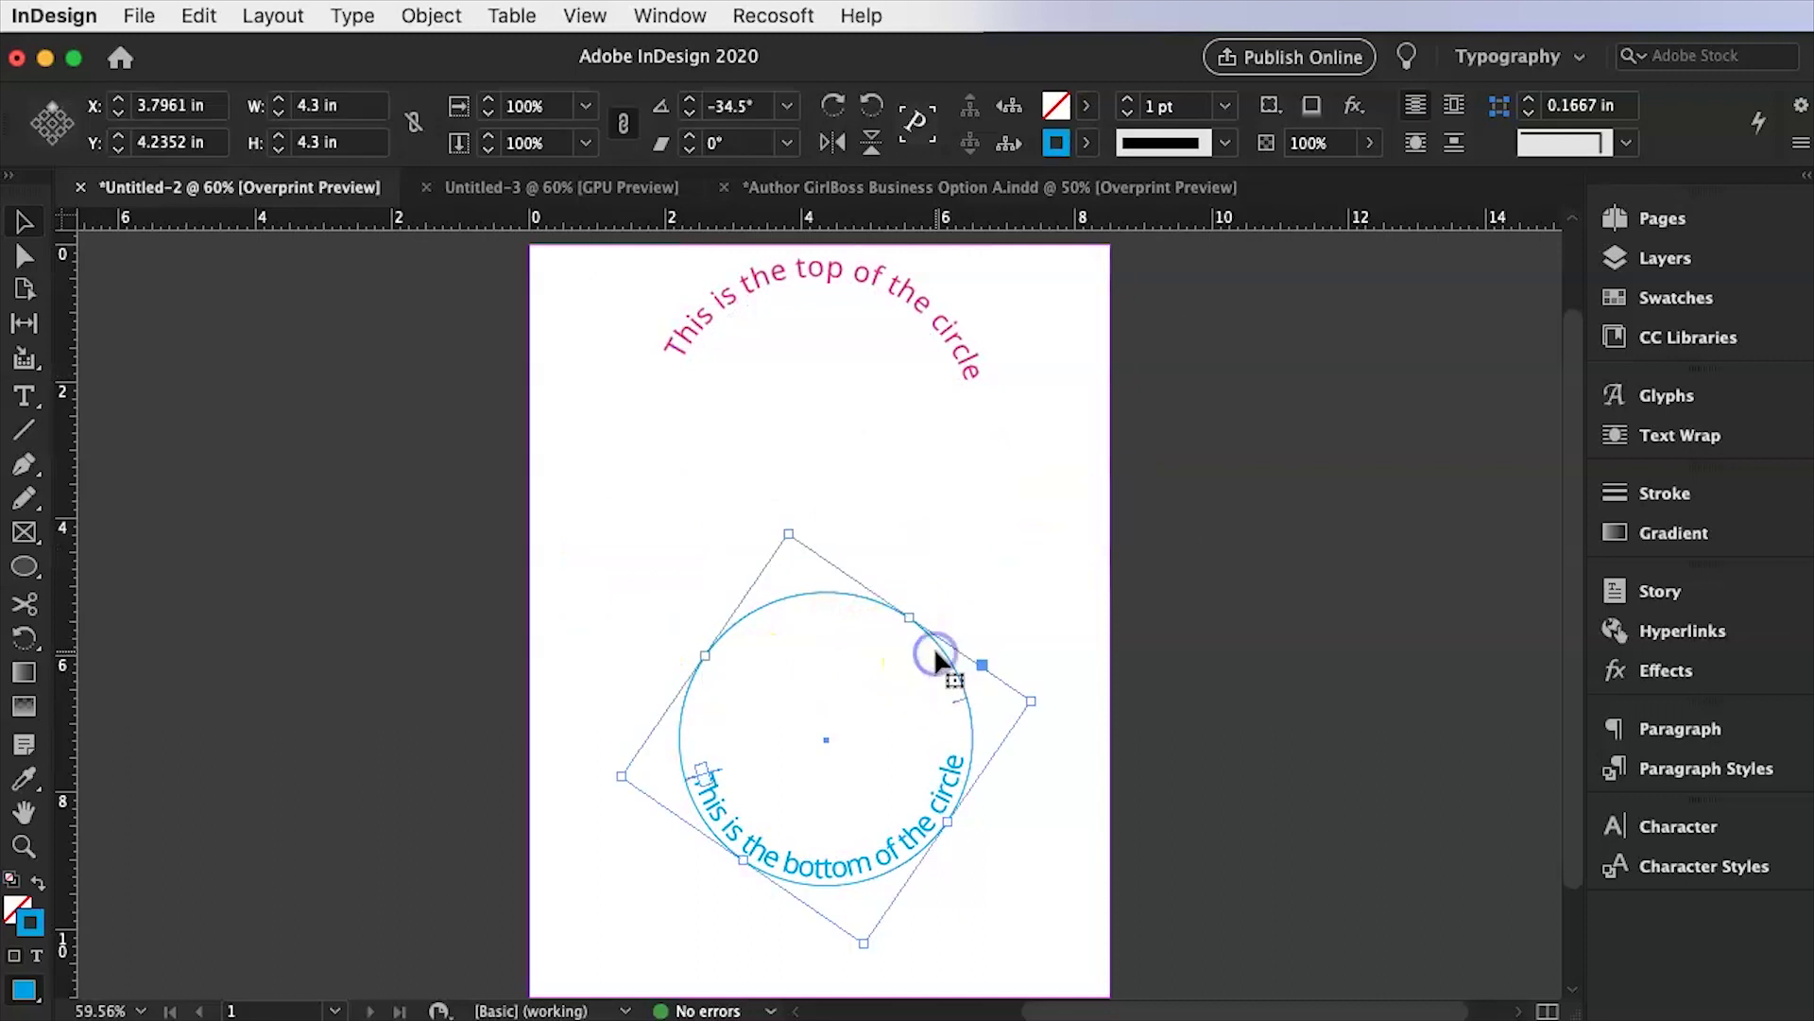
left_click(1085, 142)
left_click(837, 230)
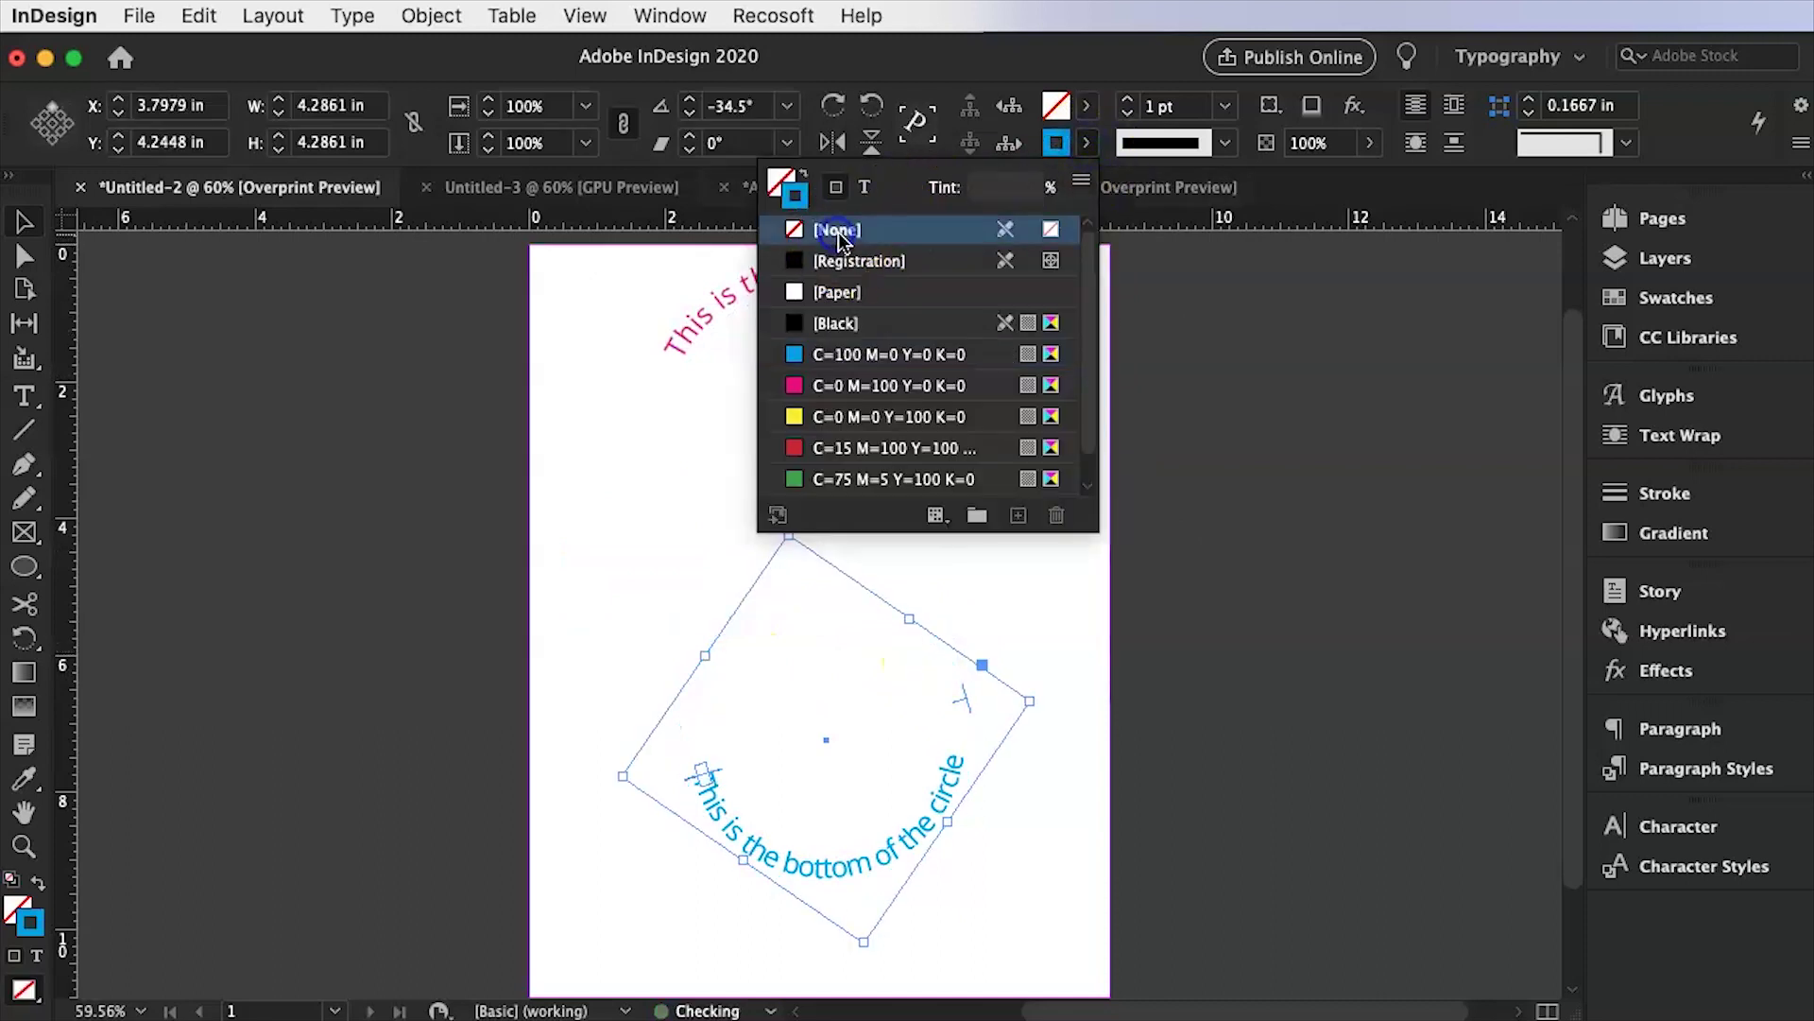
left_click(1154, 616)
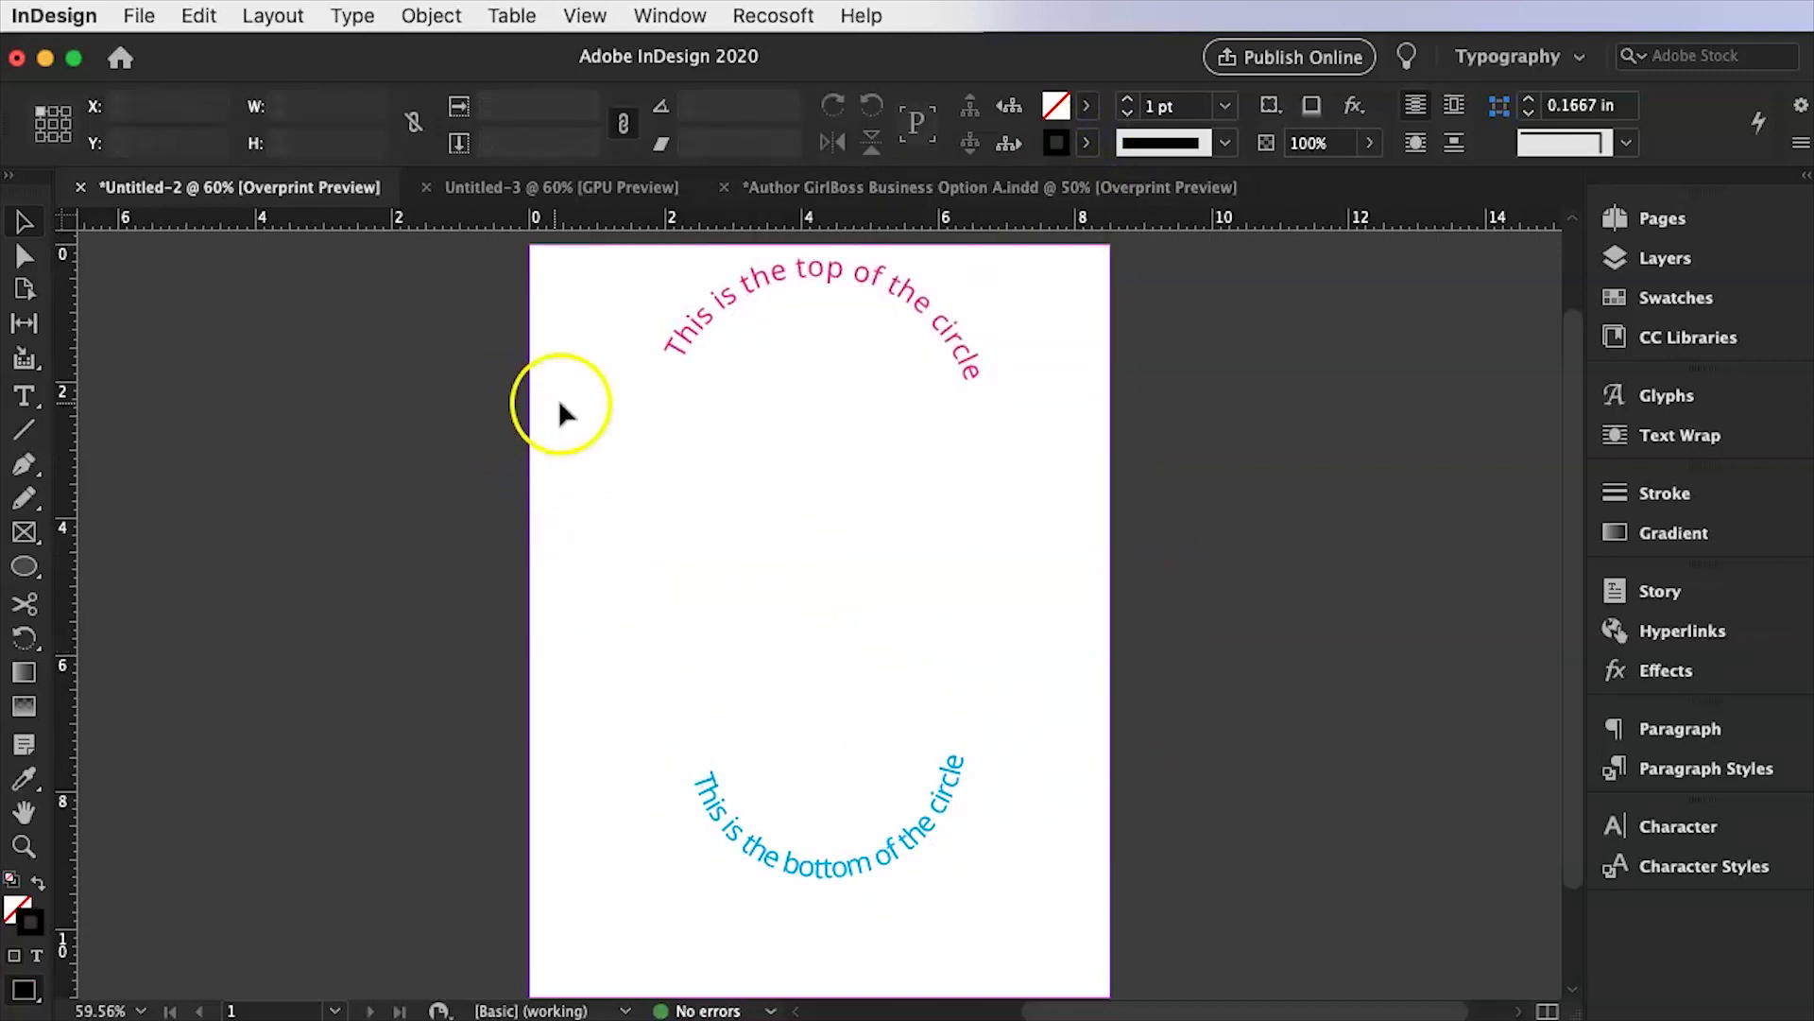
left_click(23, 399)
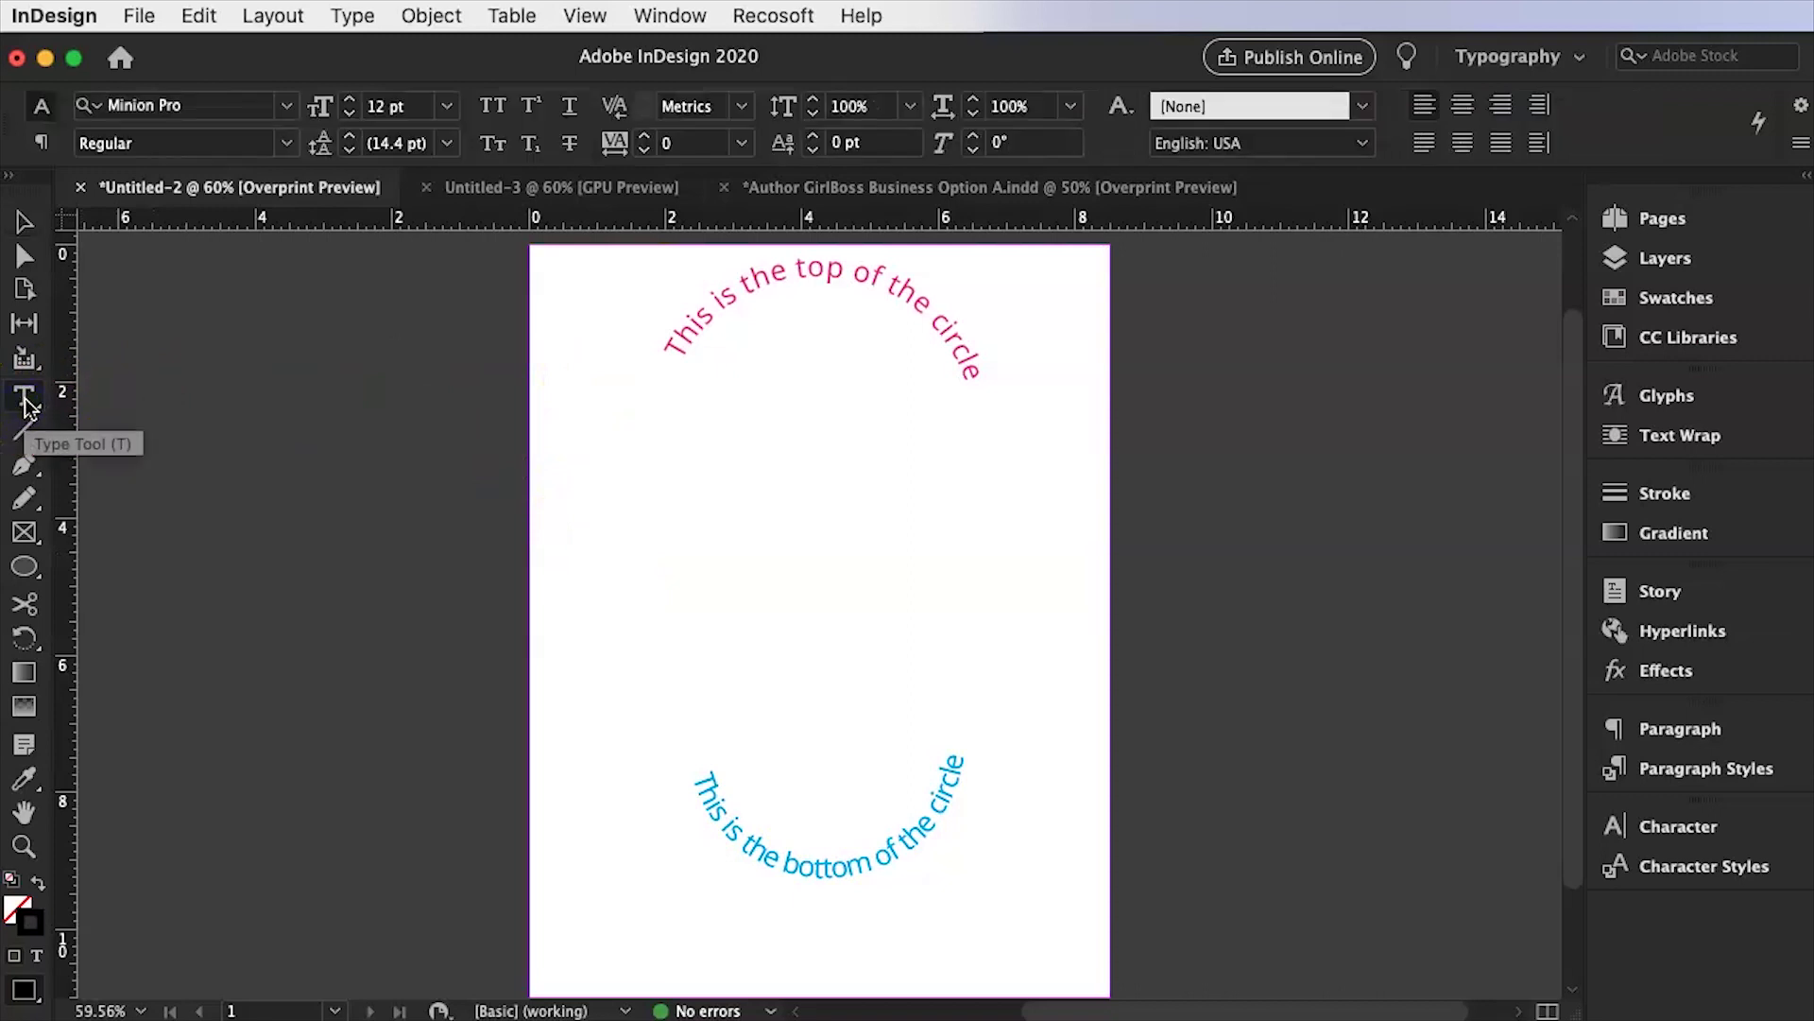
Check the Type on a Path Tool under the Type tool, then switch to Untitled-3.
left_click(23, 399)
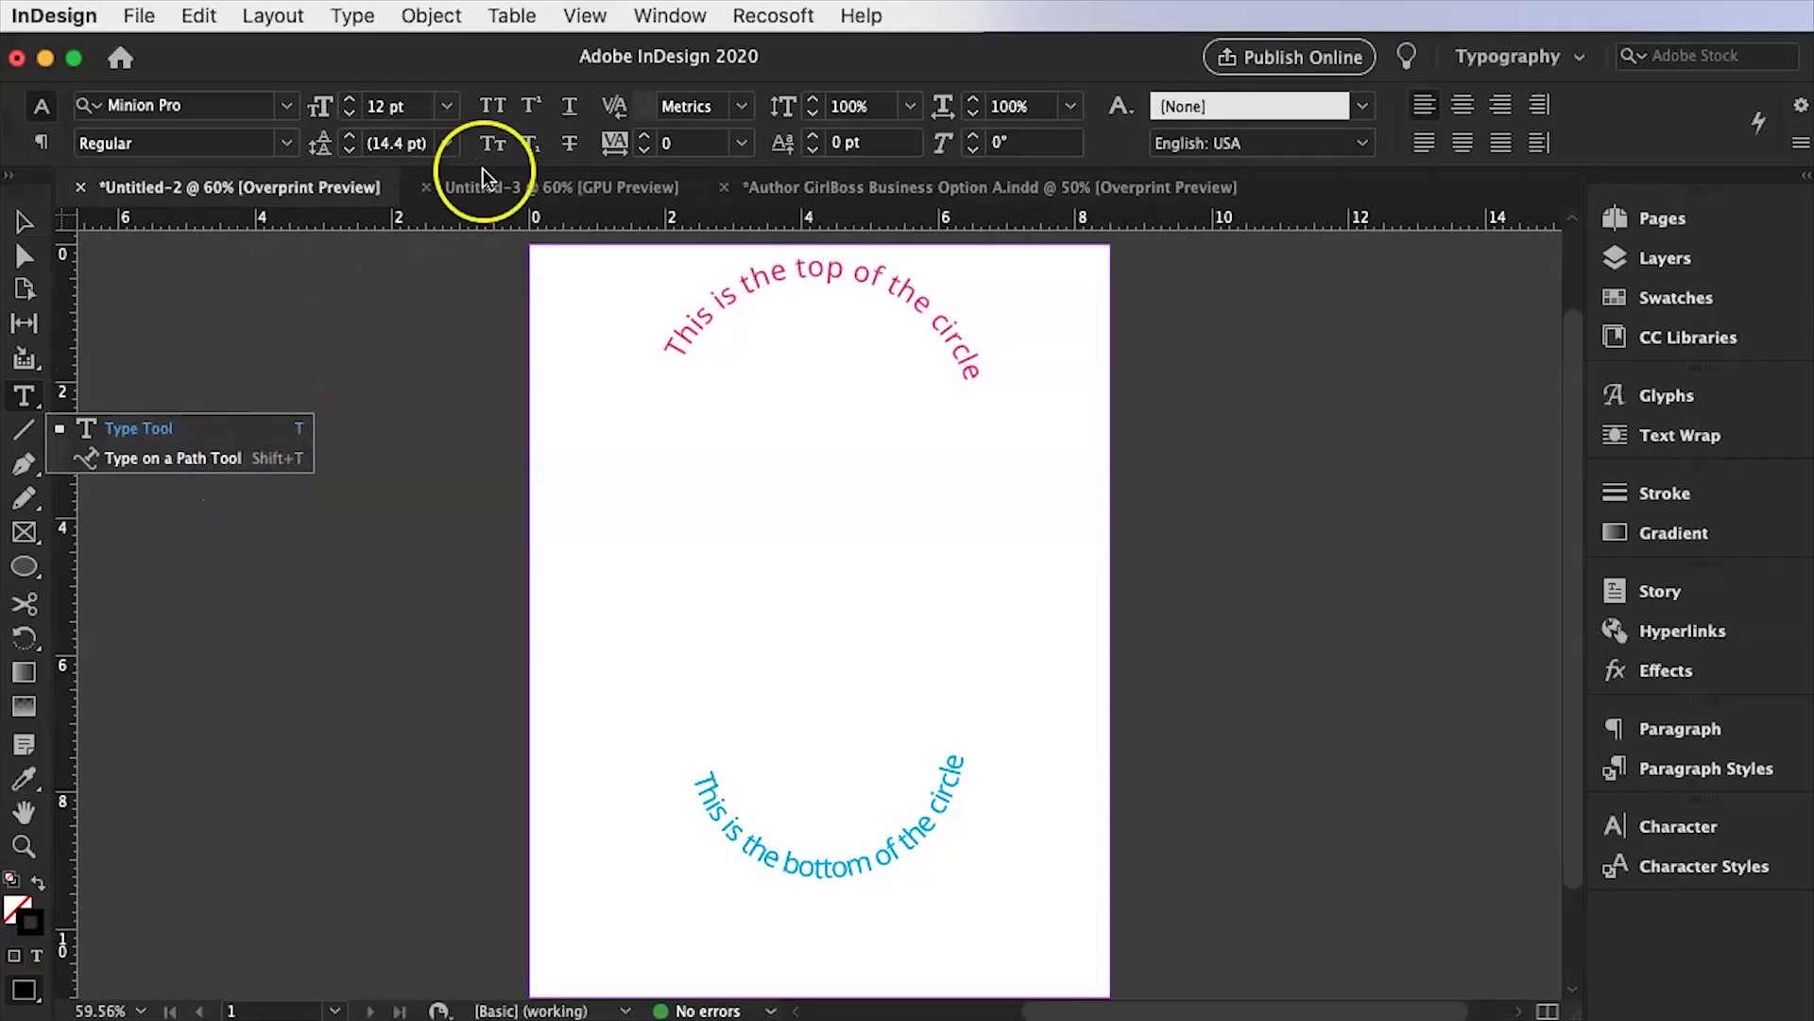
left_click(574, 194)
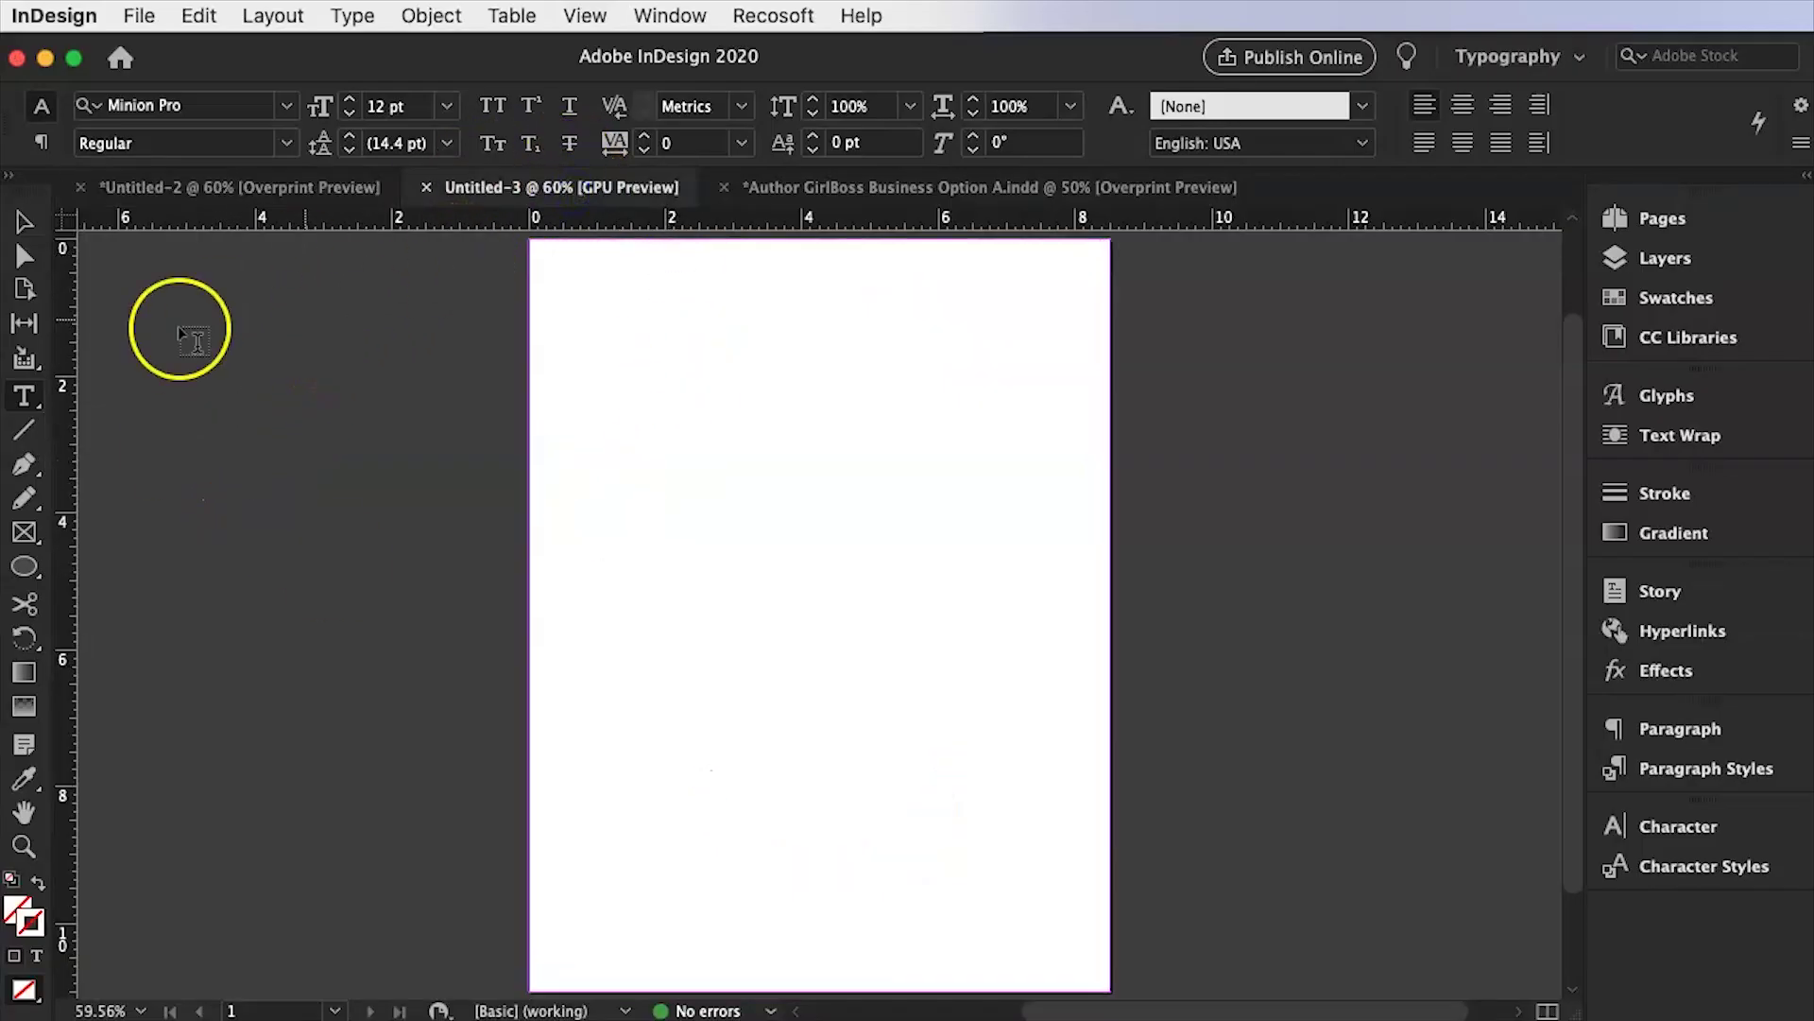
With the Ellipse tool, Shift-drag a 4.05 × 4.05 in circle near the top of the page.
left_click(29, 569)
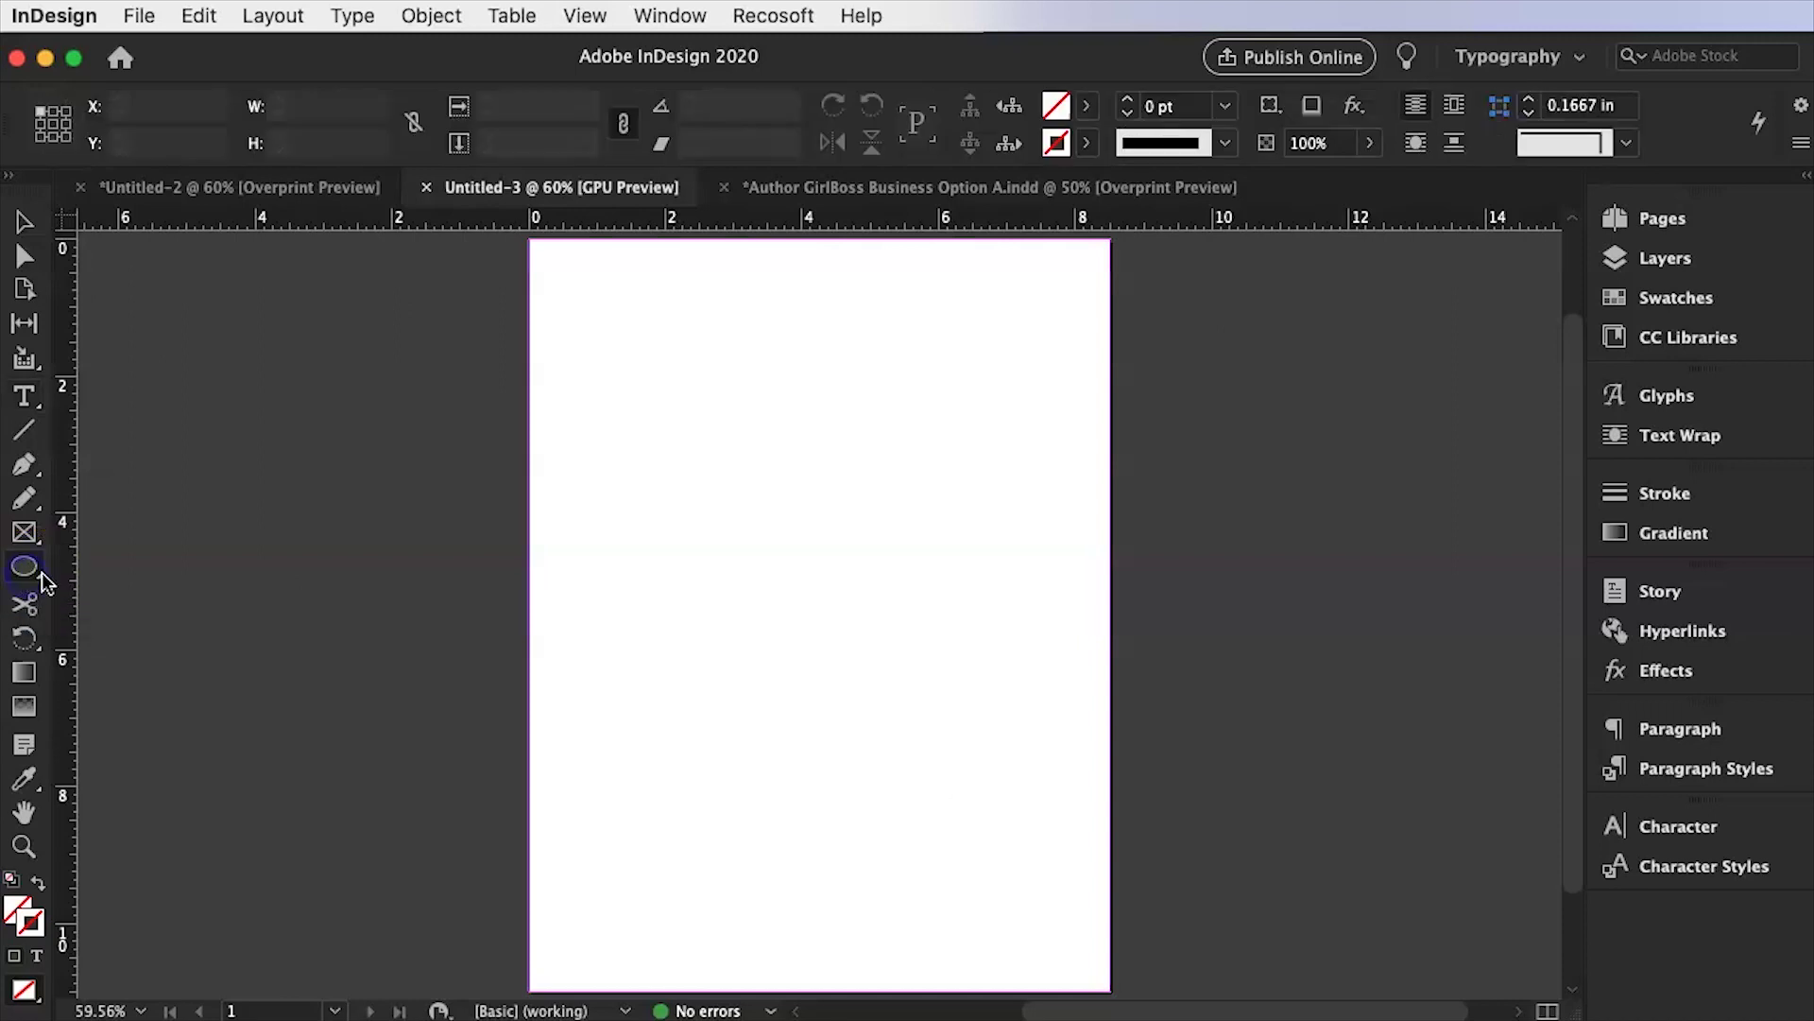
left_click_drag(32, 578, 34, 584)
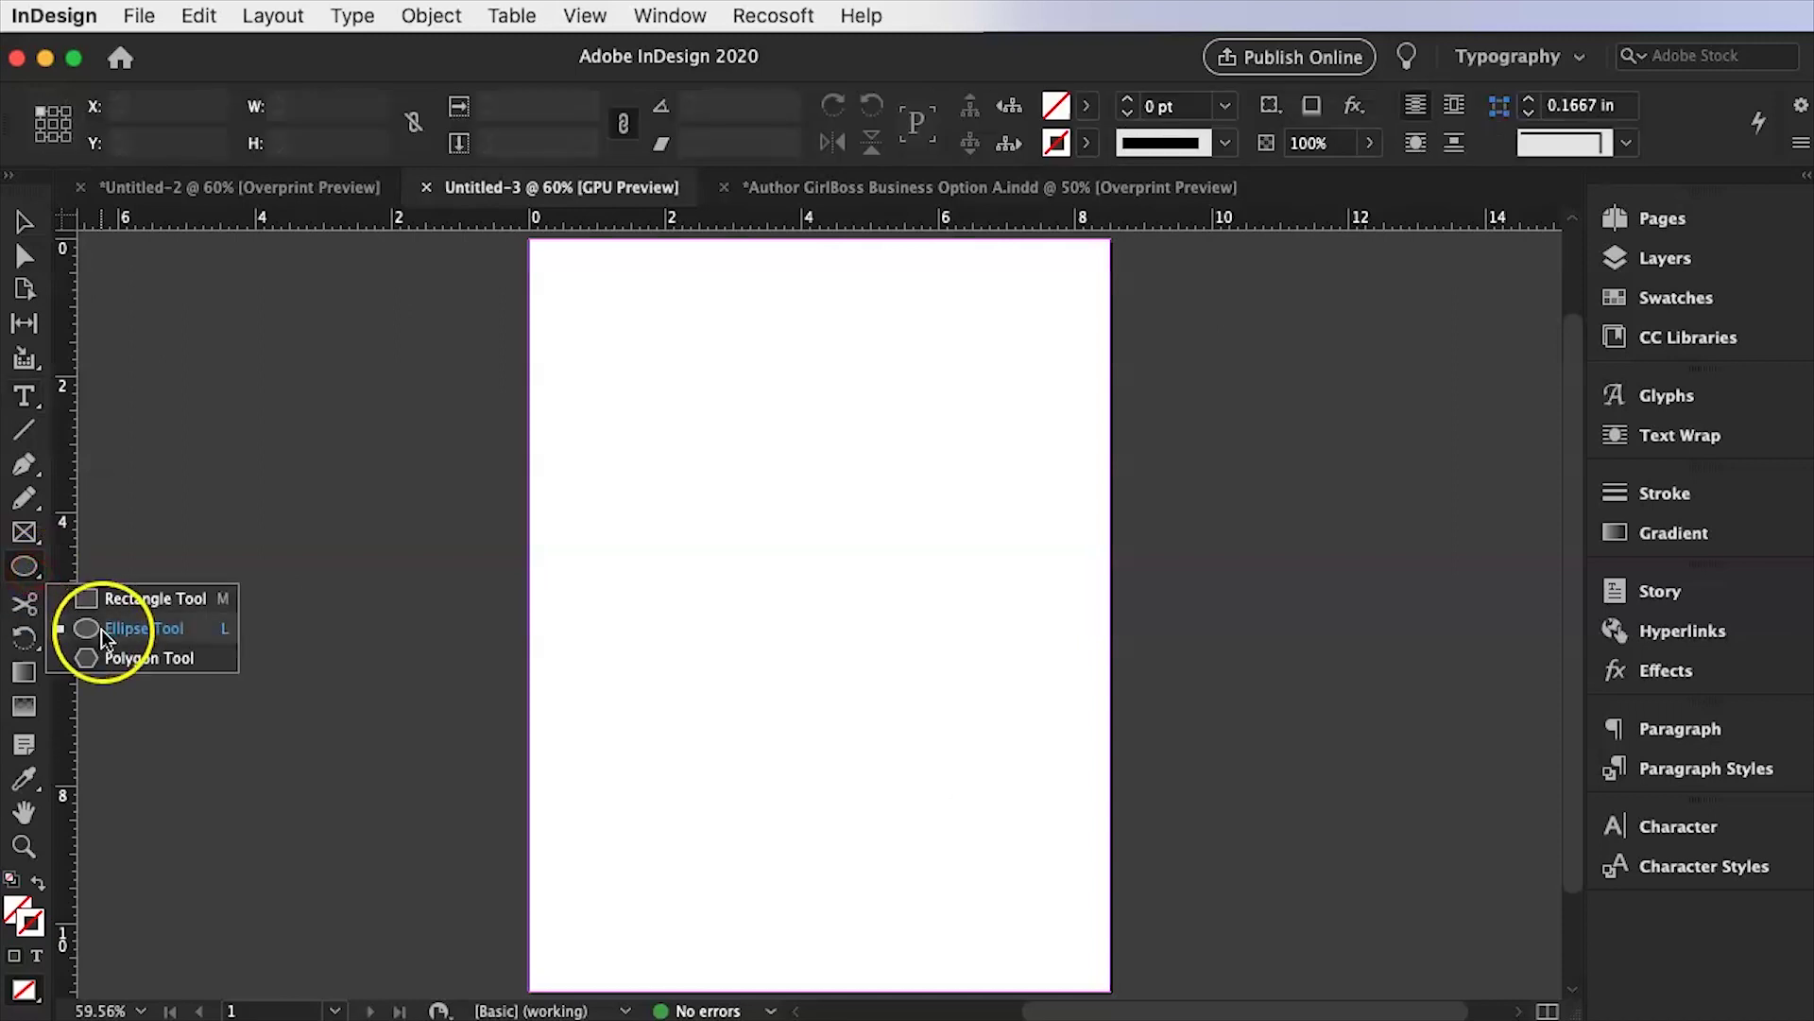
left_click(102, 600)
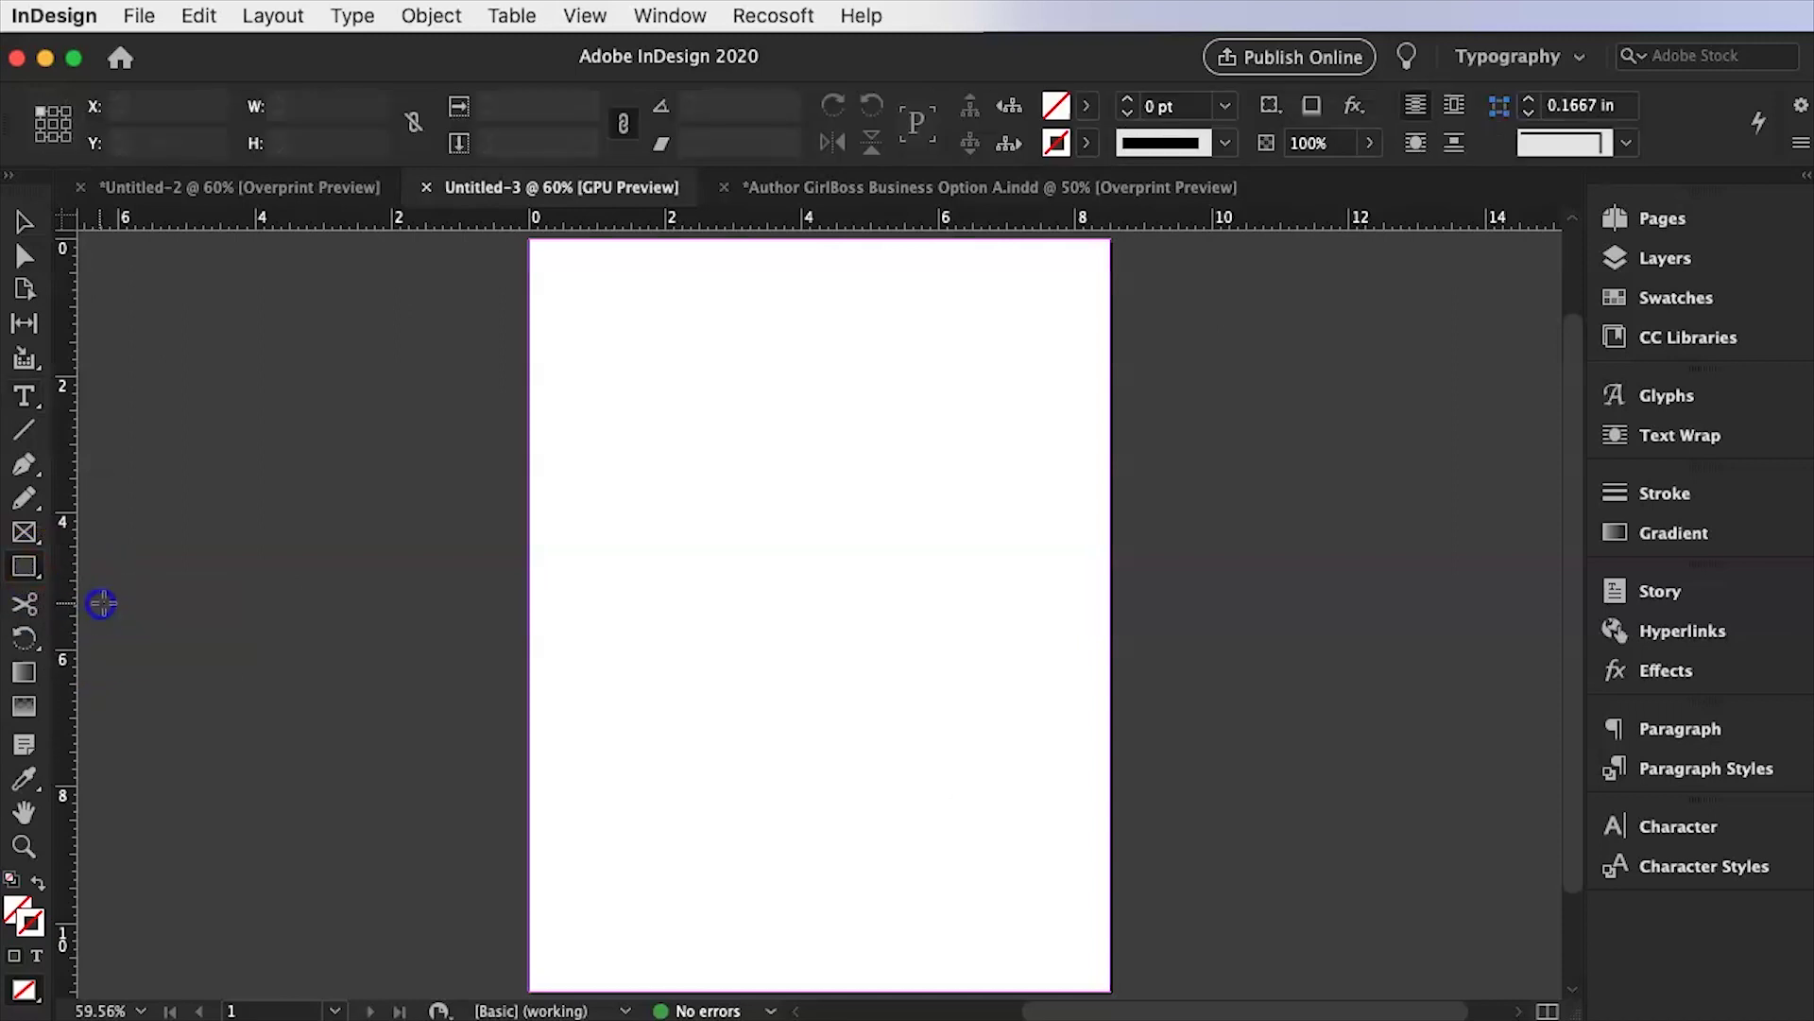
left_click_drag(30, 571, 151, 629)
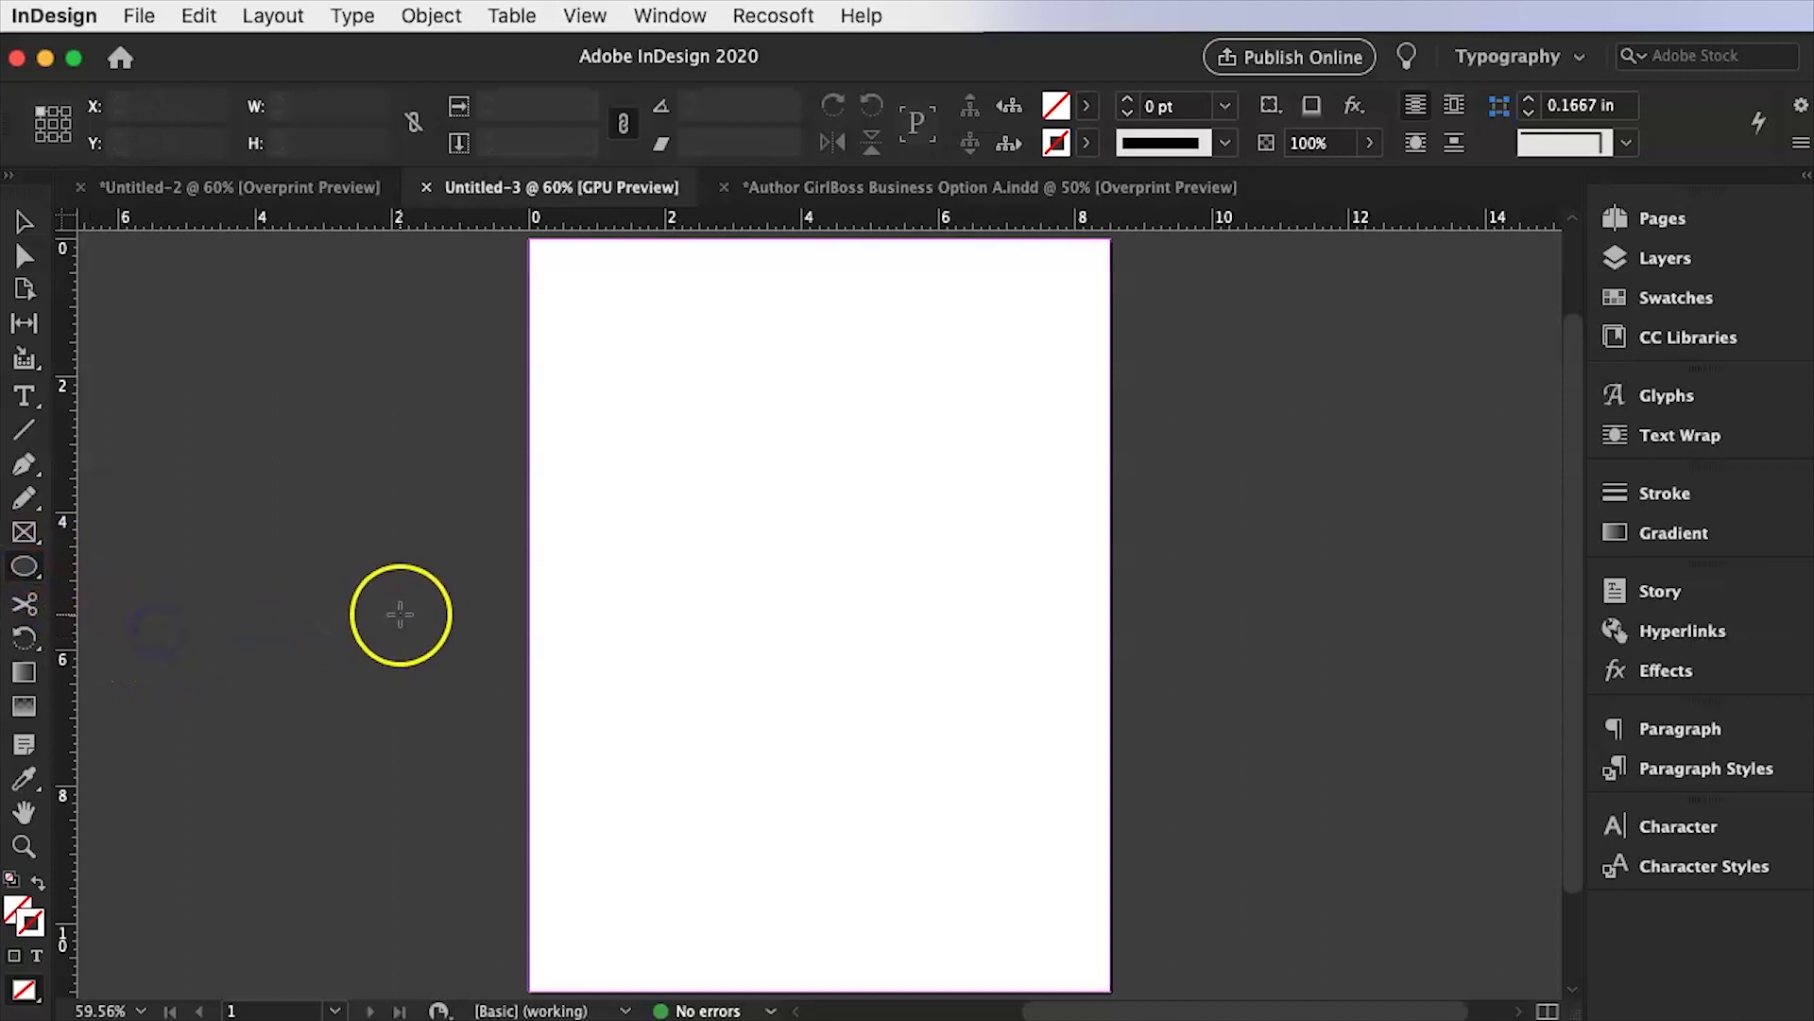
left_click_drag(28, 567, 287, 503)
left_click(364, 445)
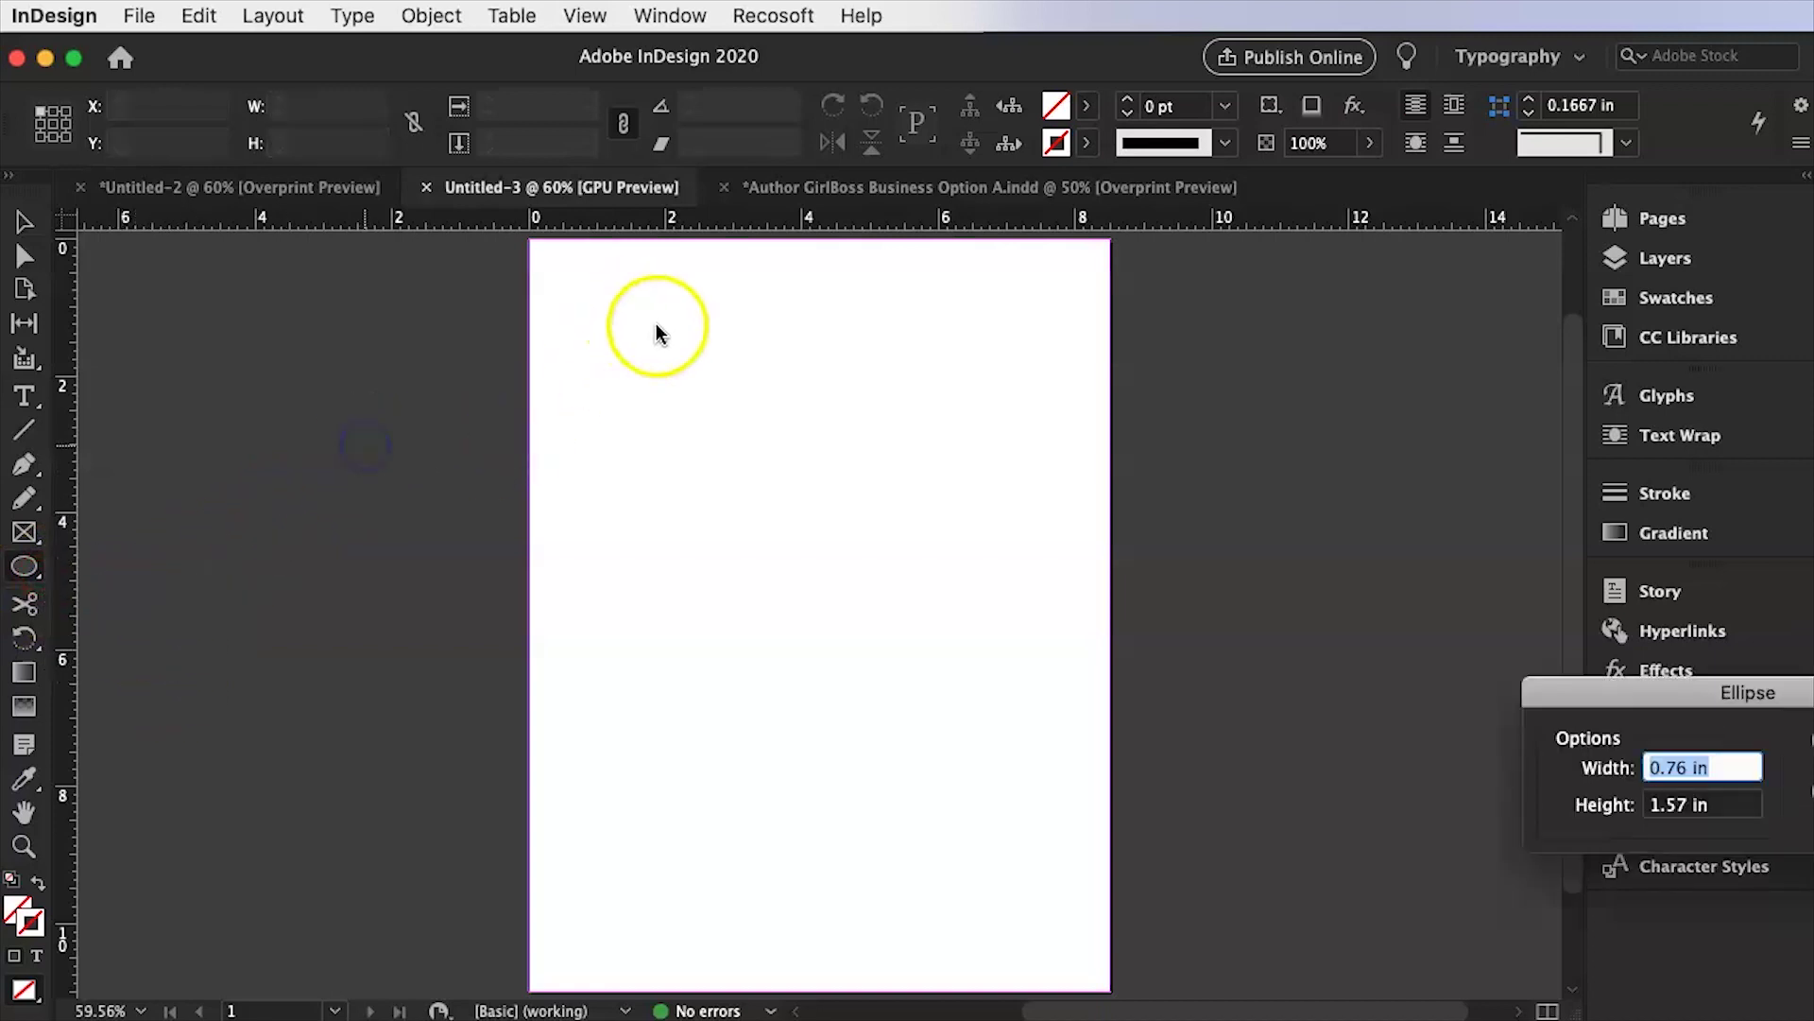
key("Escape")
left_click_drag(688, 322, 999, 597)
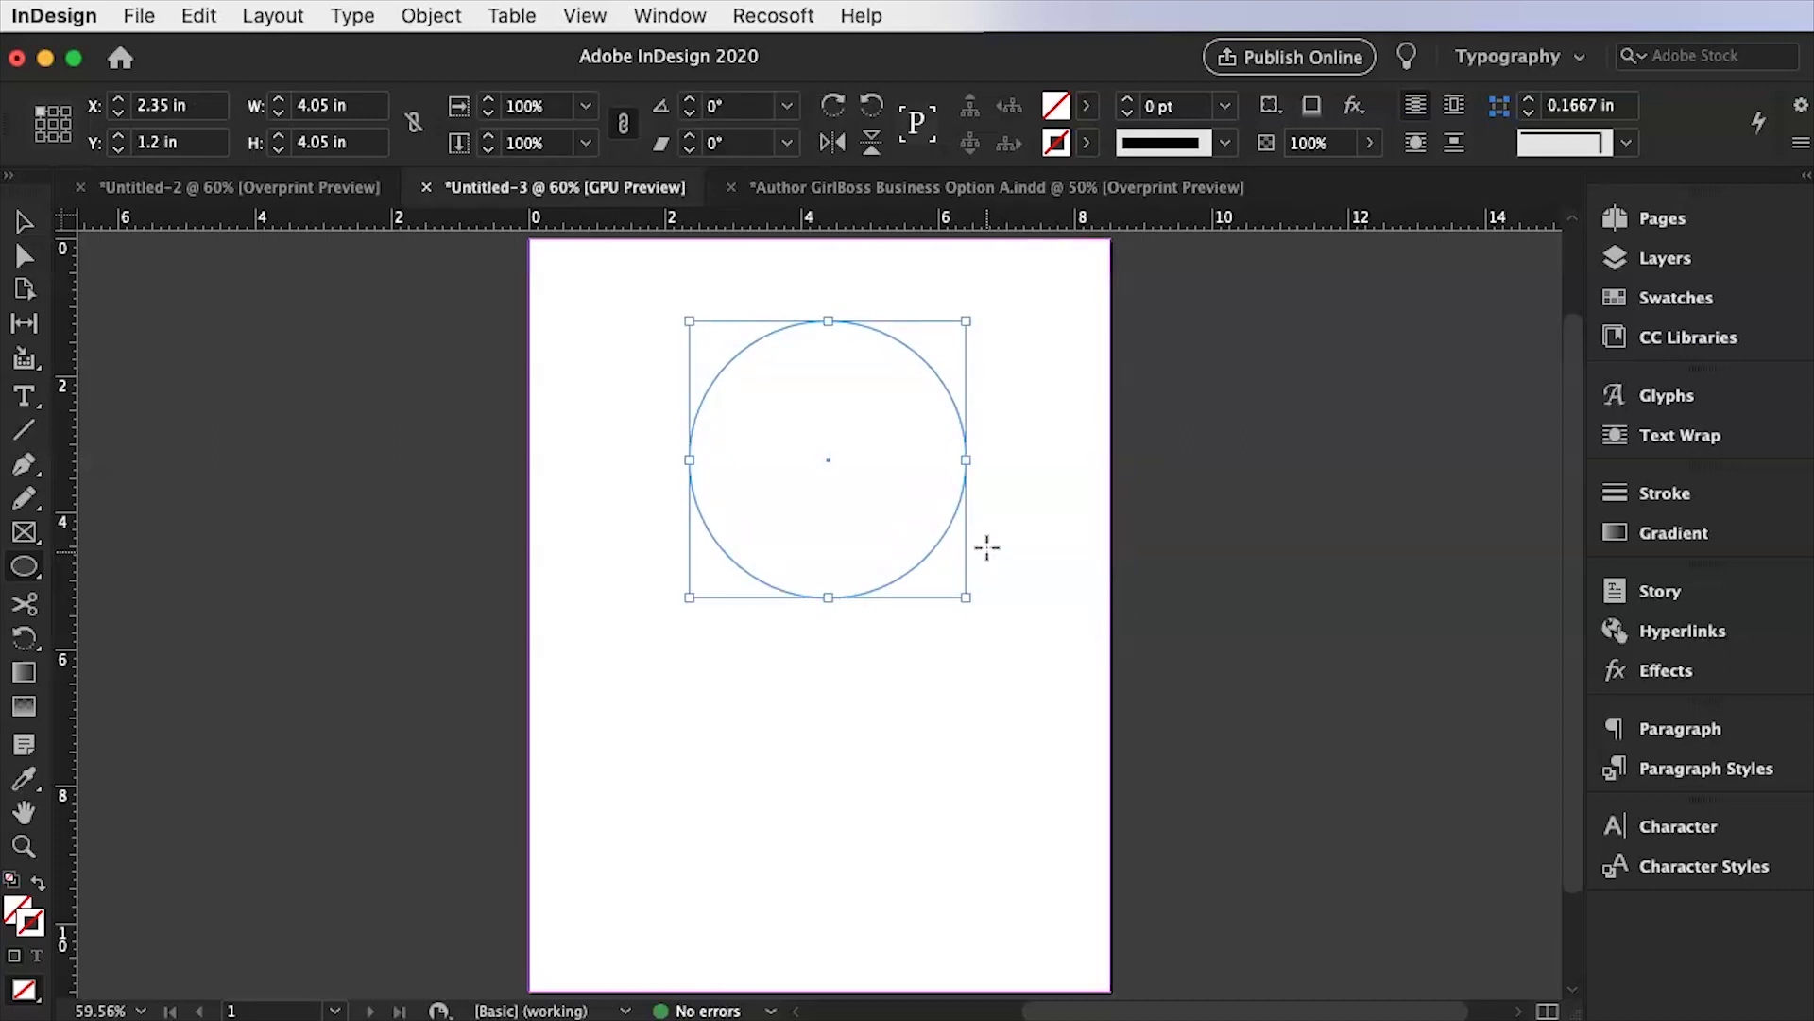
left_click(979, 55)
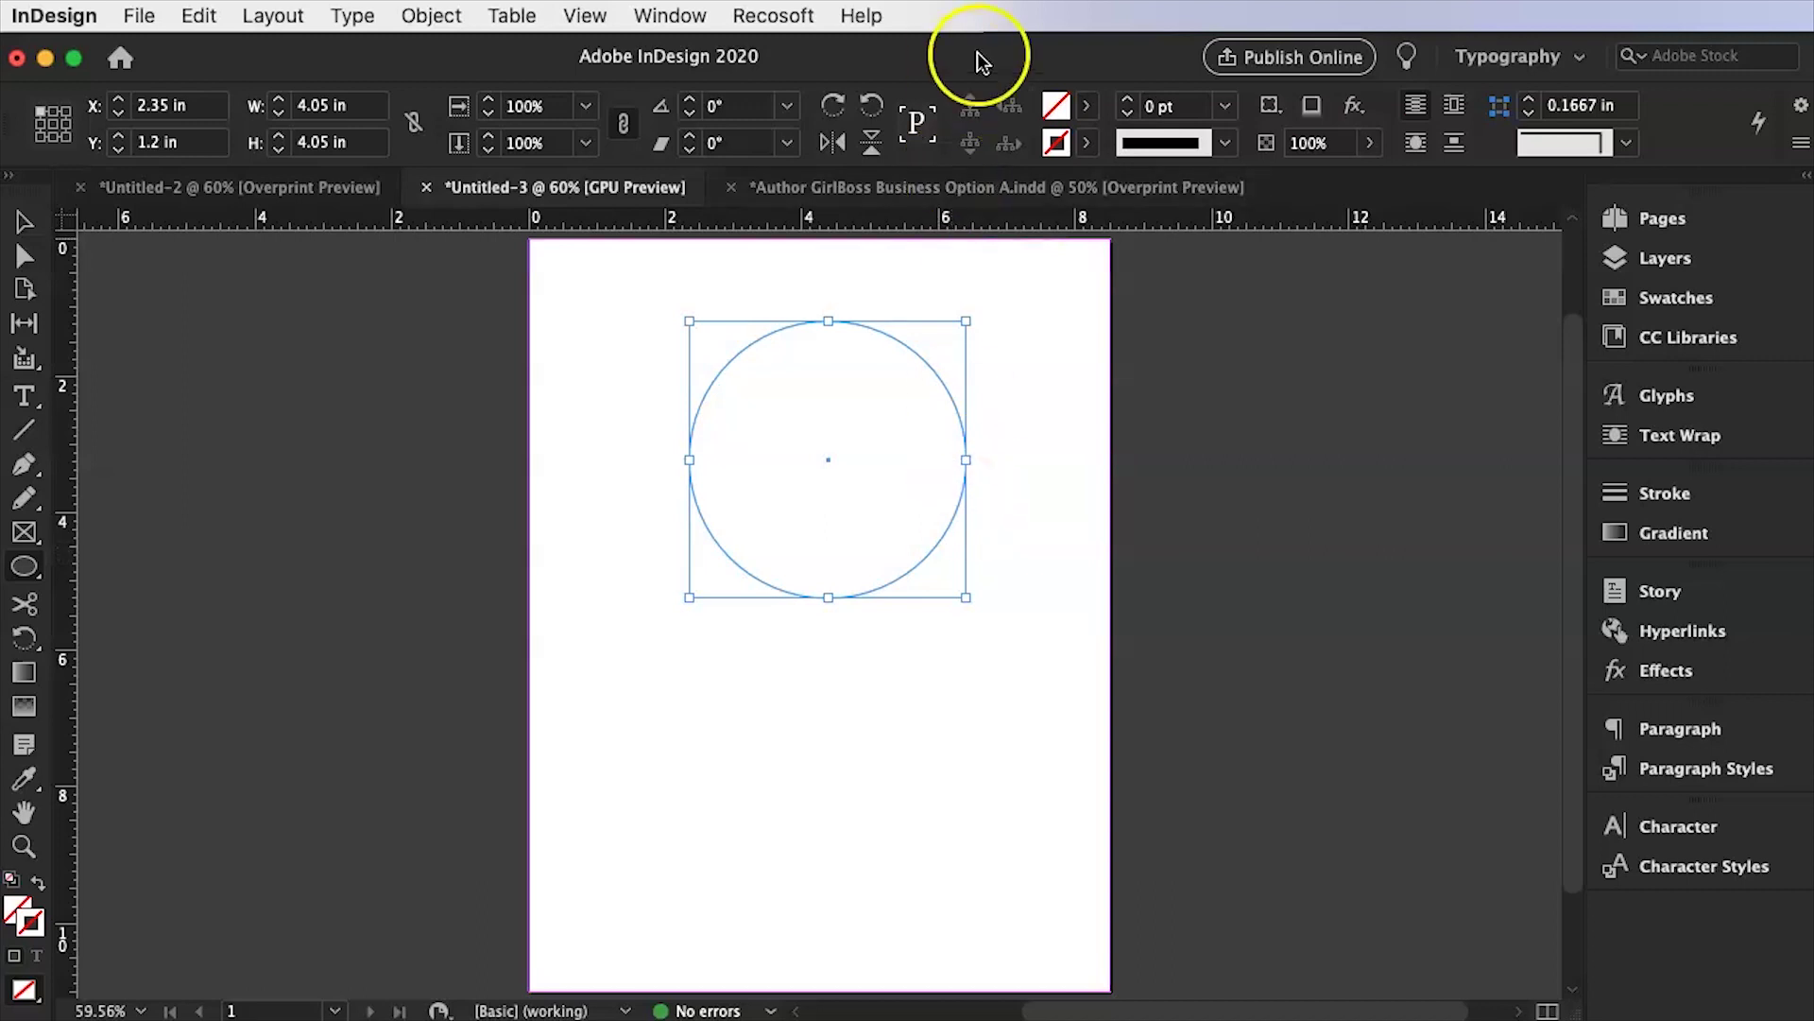
Give the circle a 1 pt magenta C=0 M=100 Y=0 K=0 outline.
left_click(1086, 143)
left_click(853, 385)
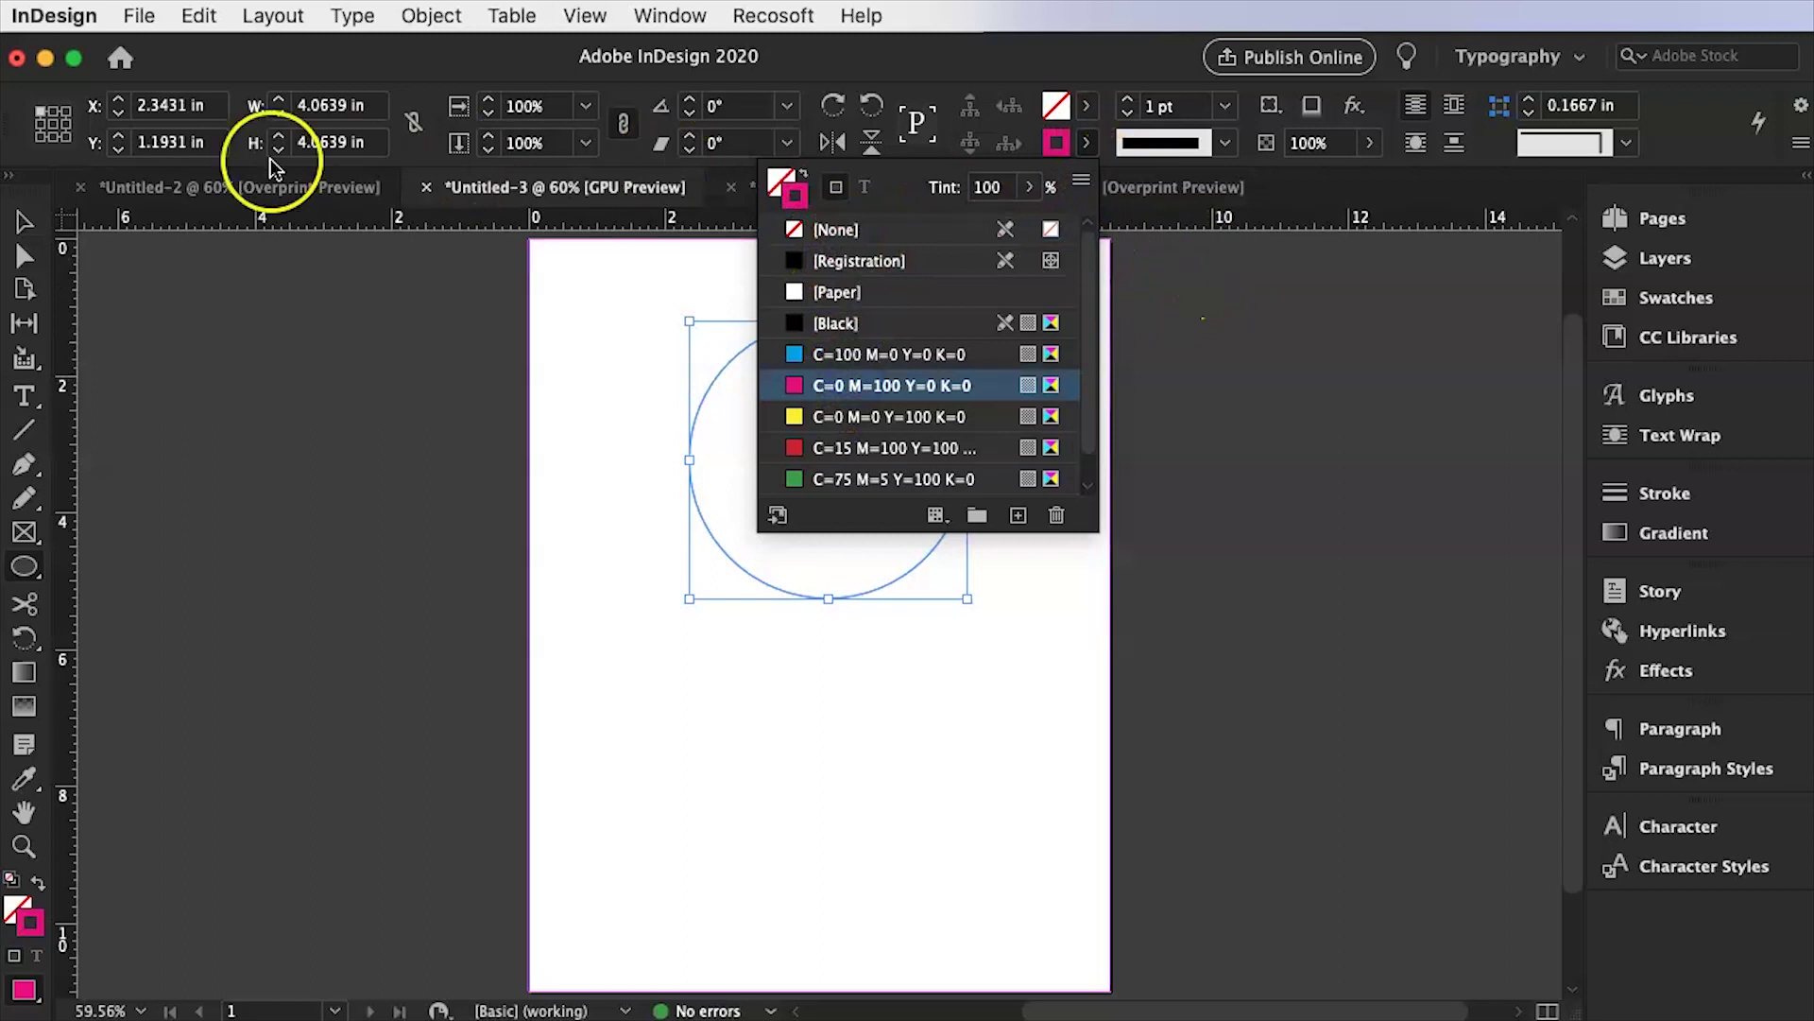
left_click(24, 222)
left_click(1012, 366)
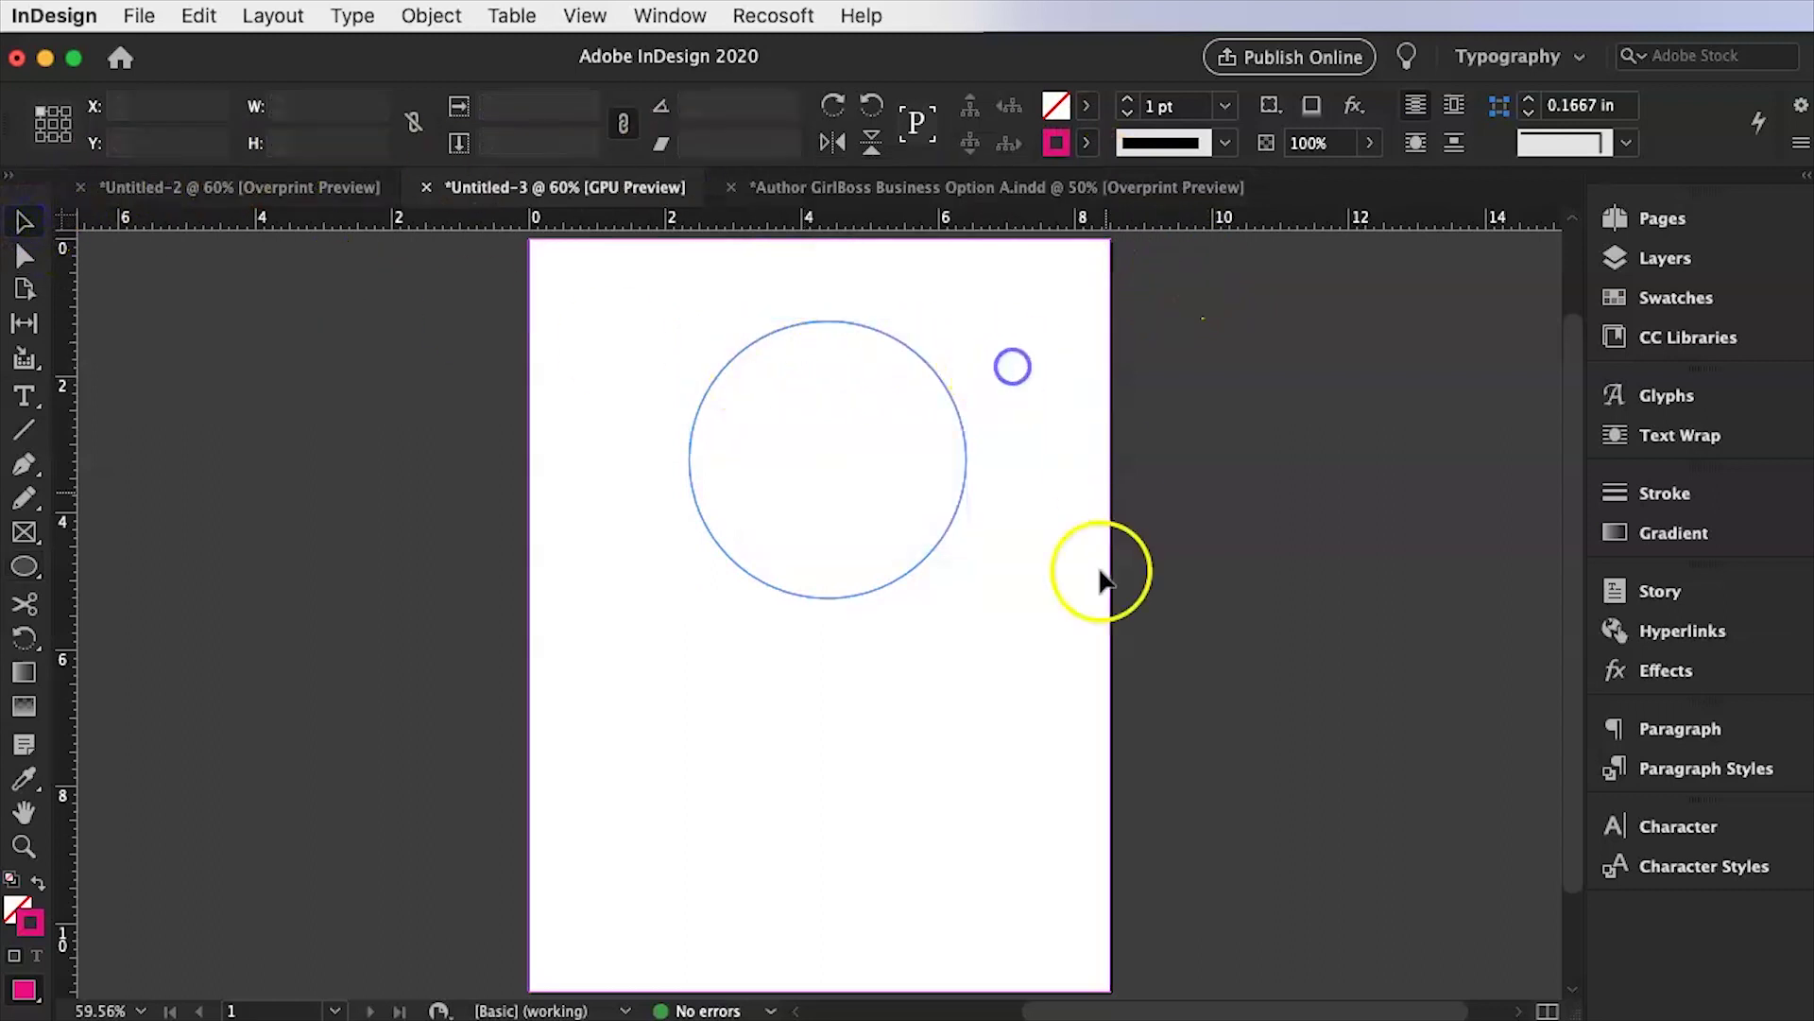
left_click(932, 370)
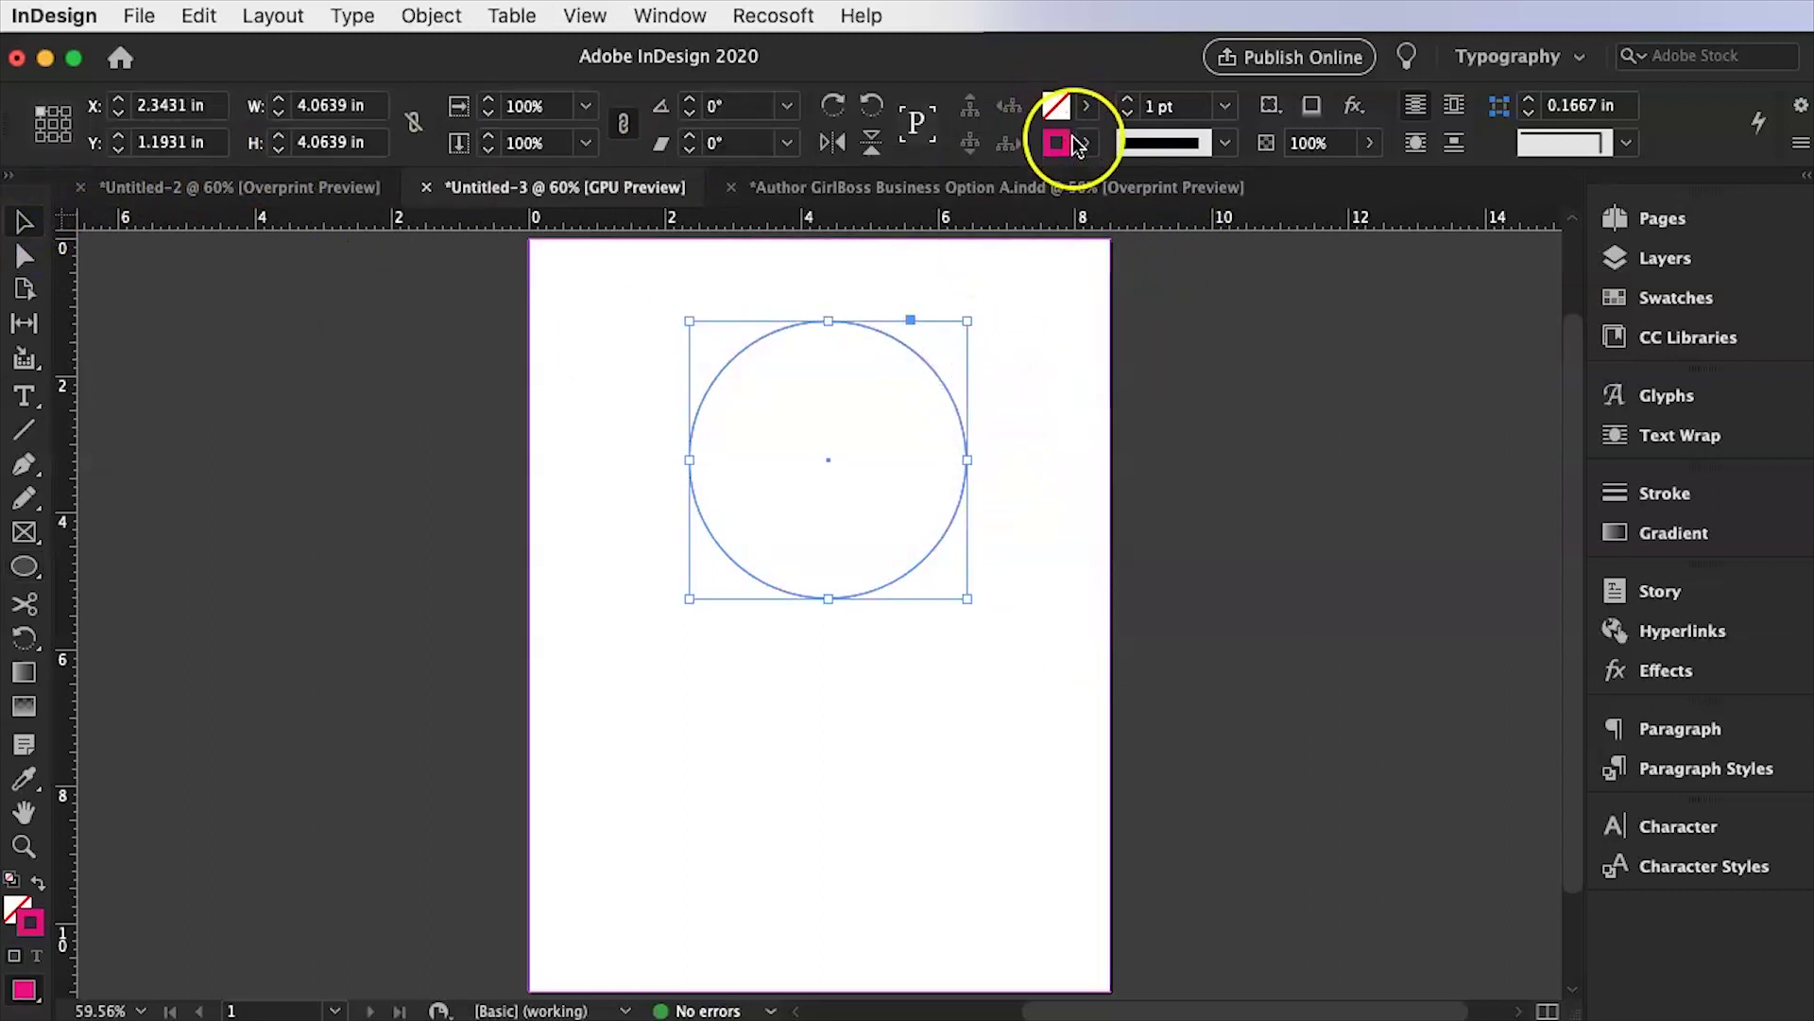
left_click(1083, 143)
left_click(841, 187)
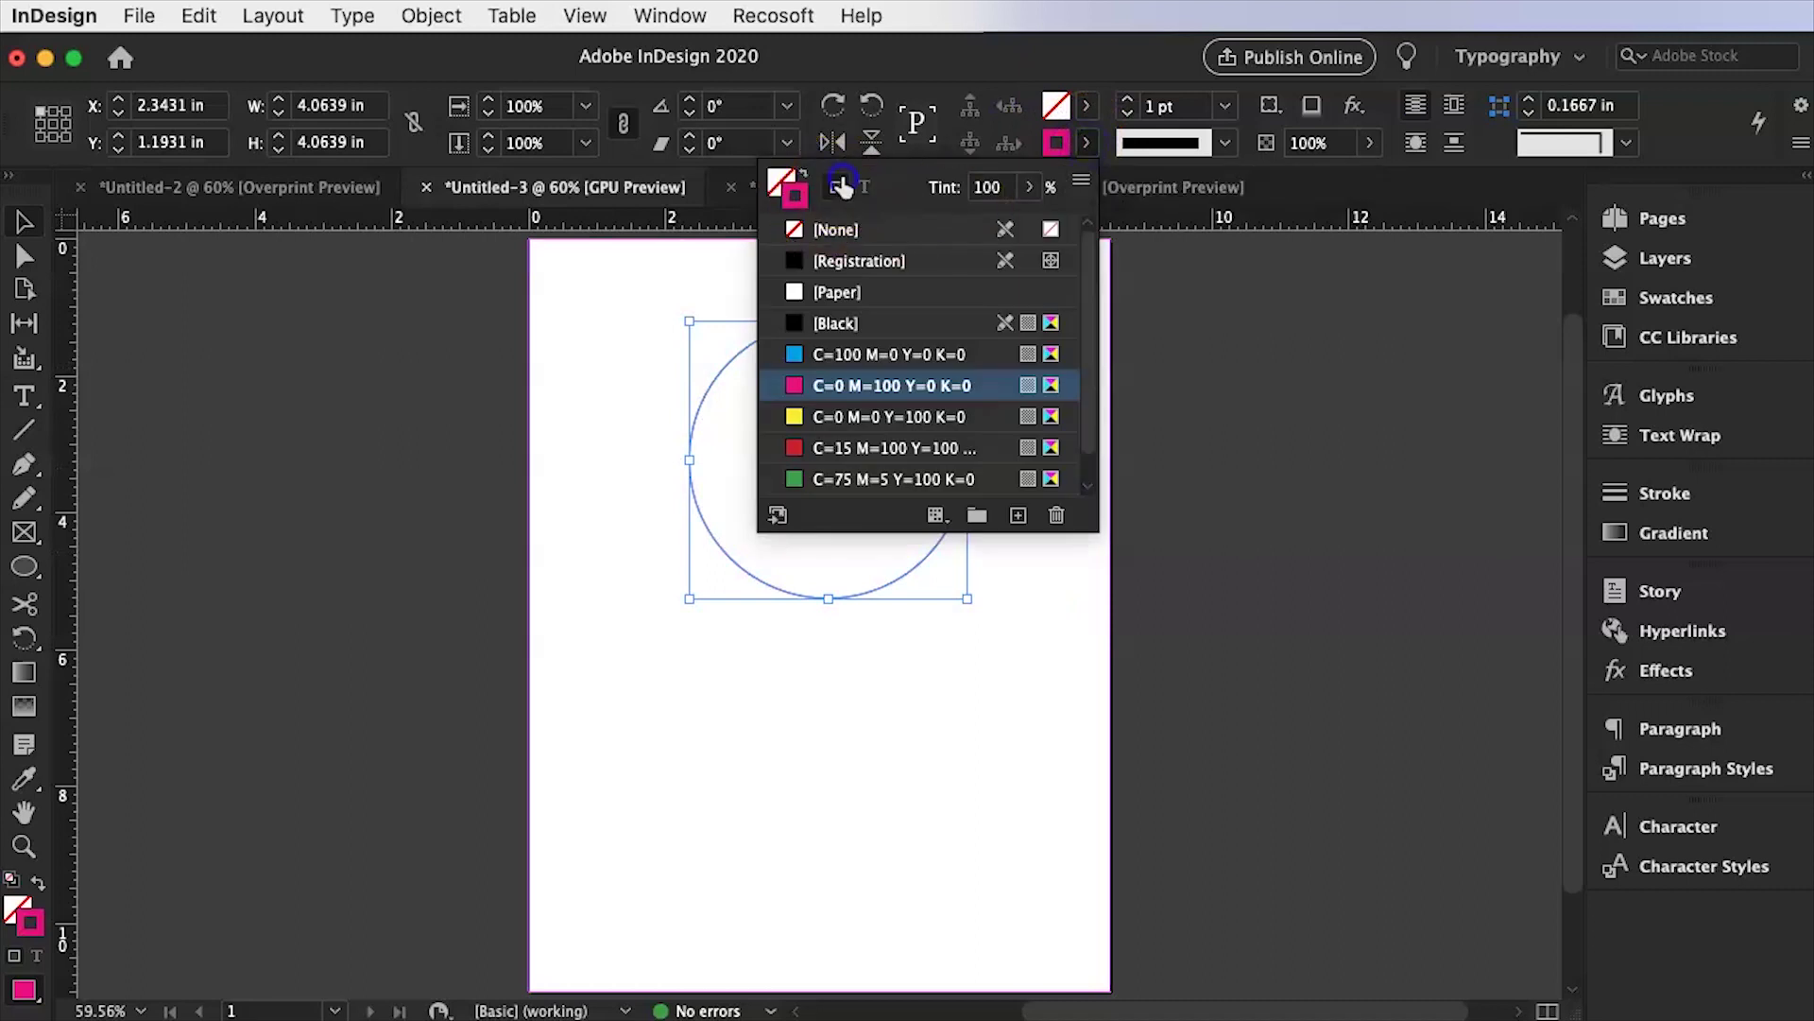
left_click(869, 386)
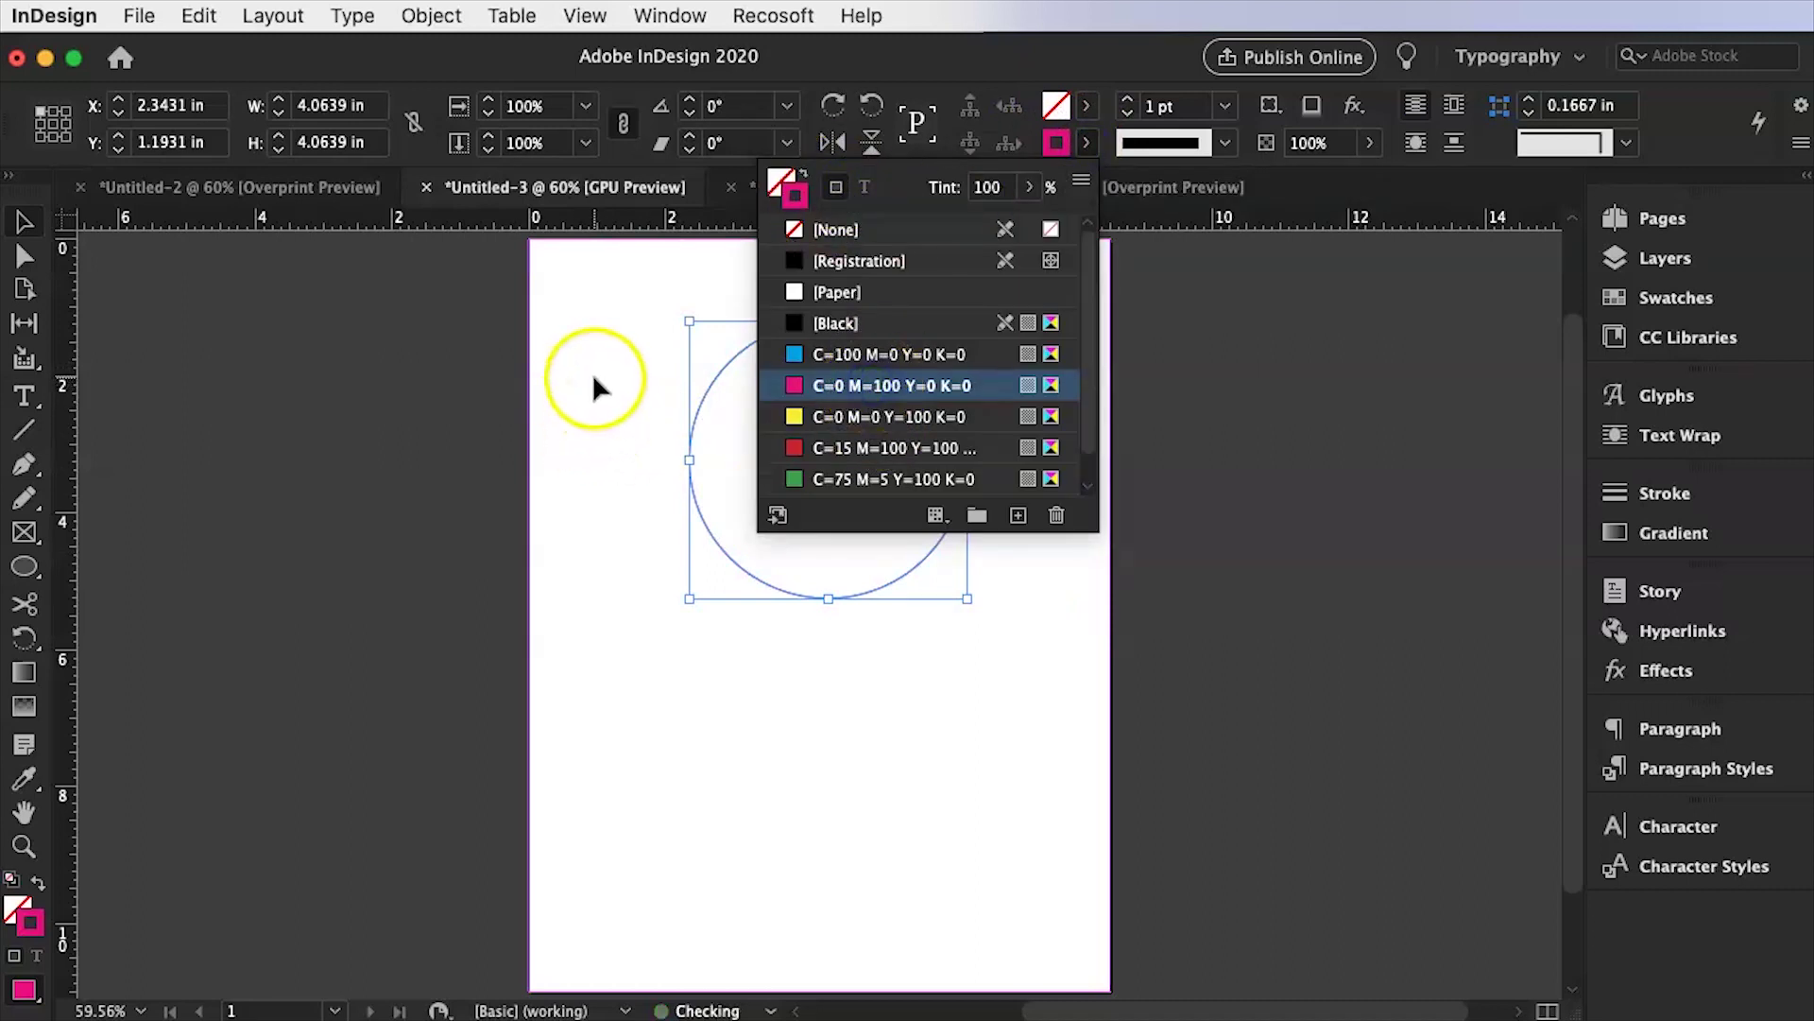
left_click(611, 352)
left_click(988, 342)
left_click(932, 365)
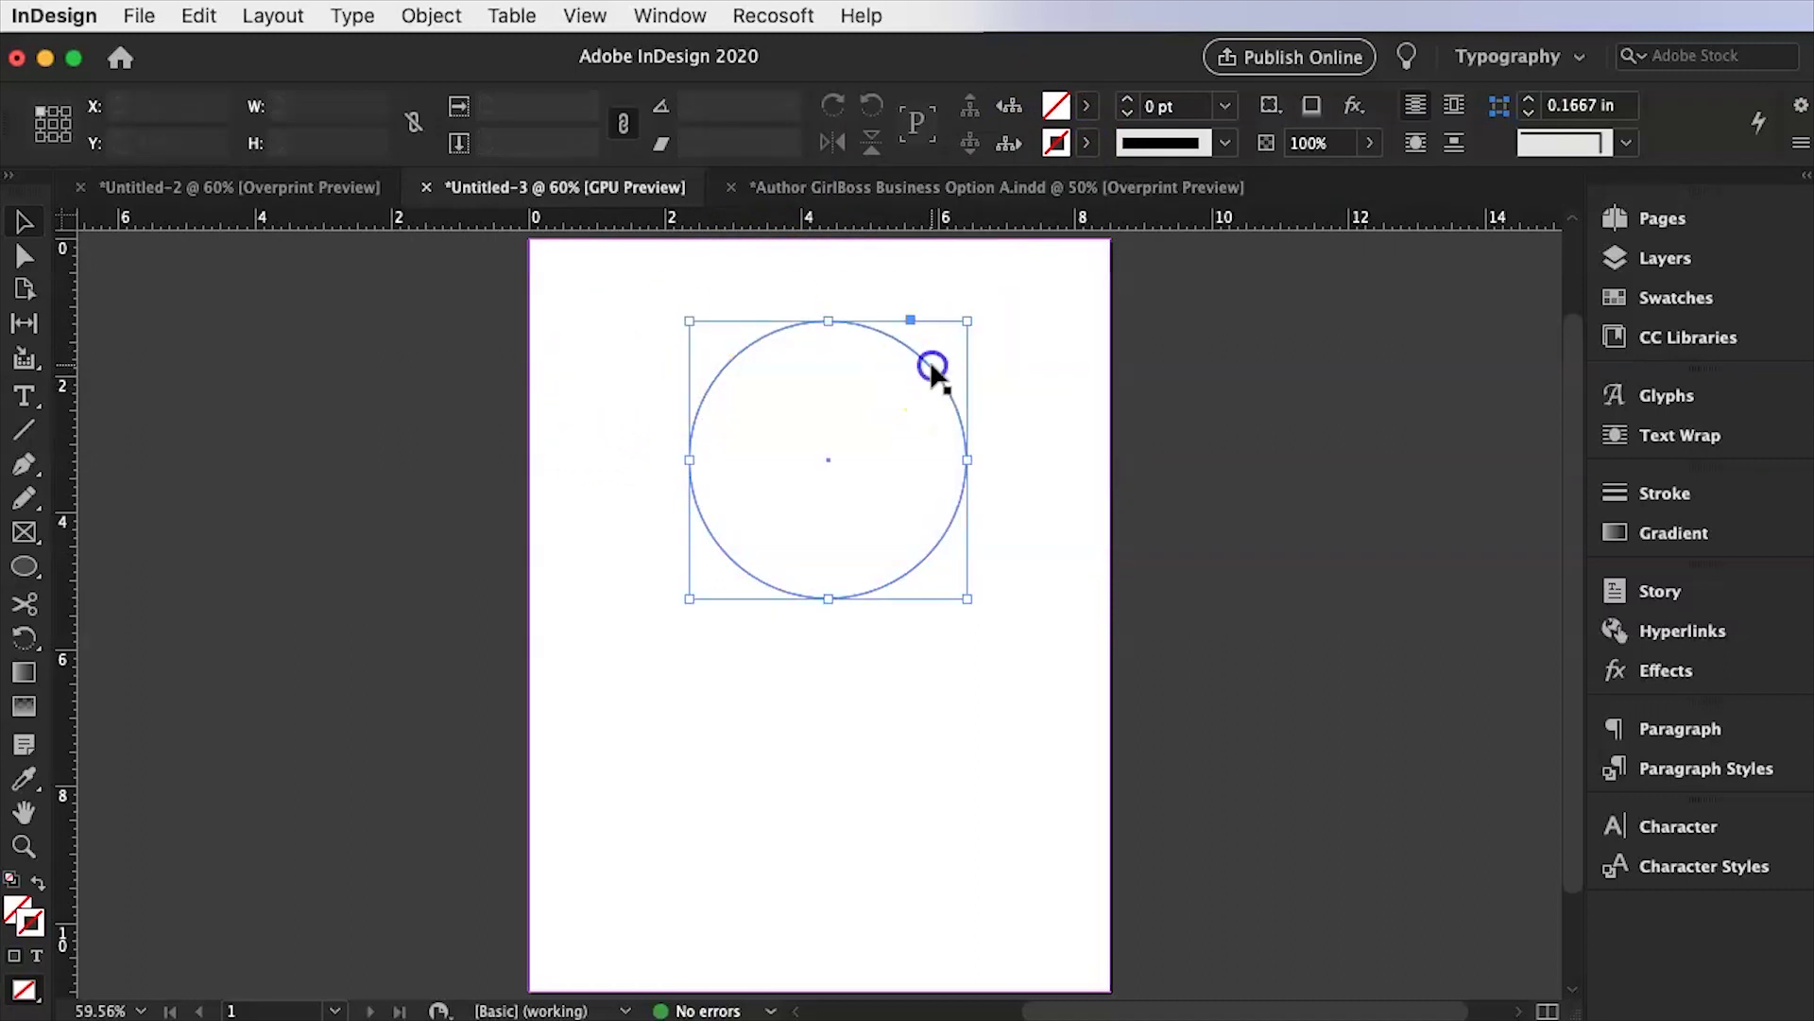
Turn on Overprint Preview so the magenta outline displays on the page.
left_click(585, 16)
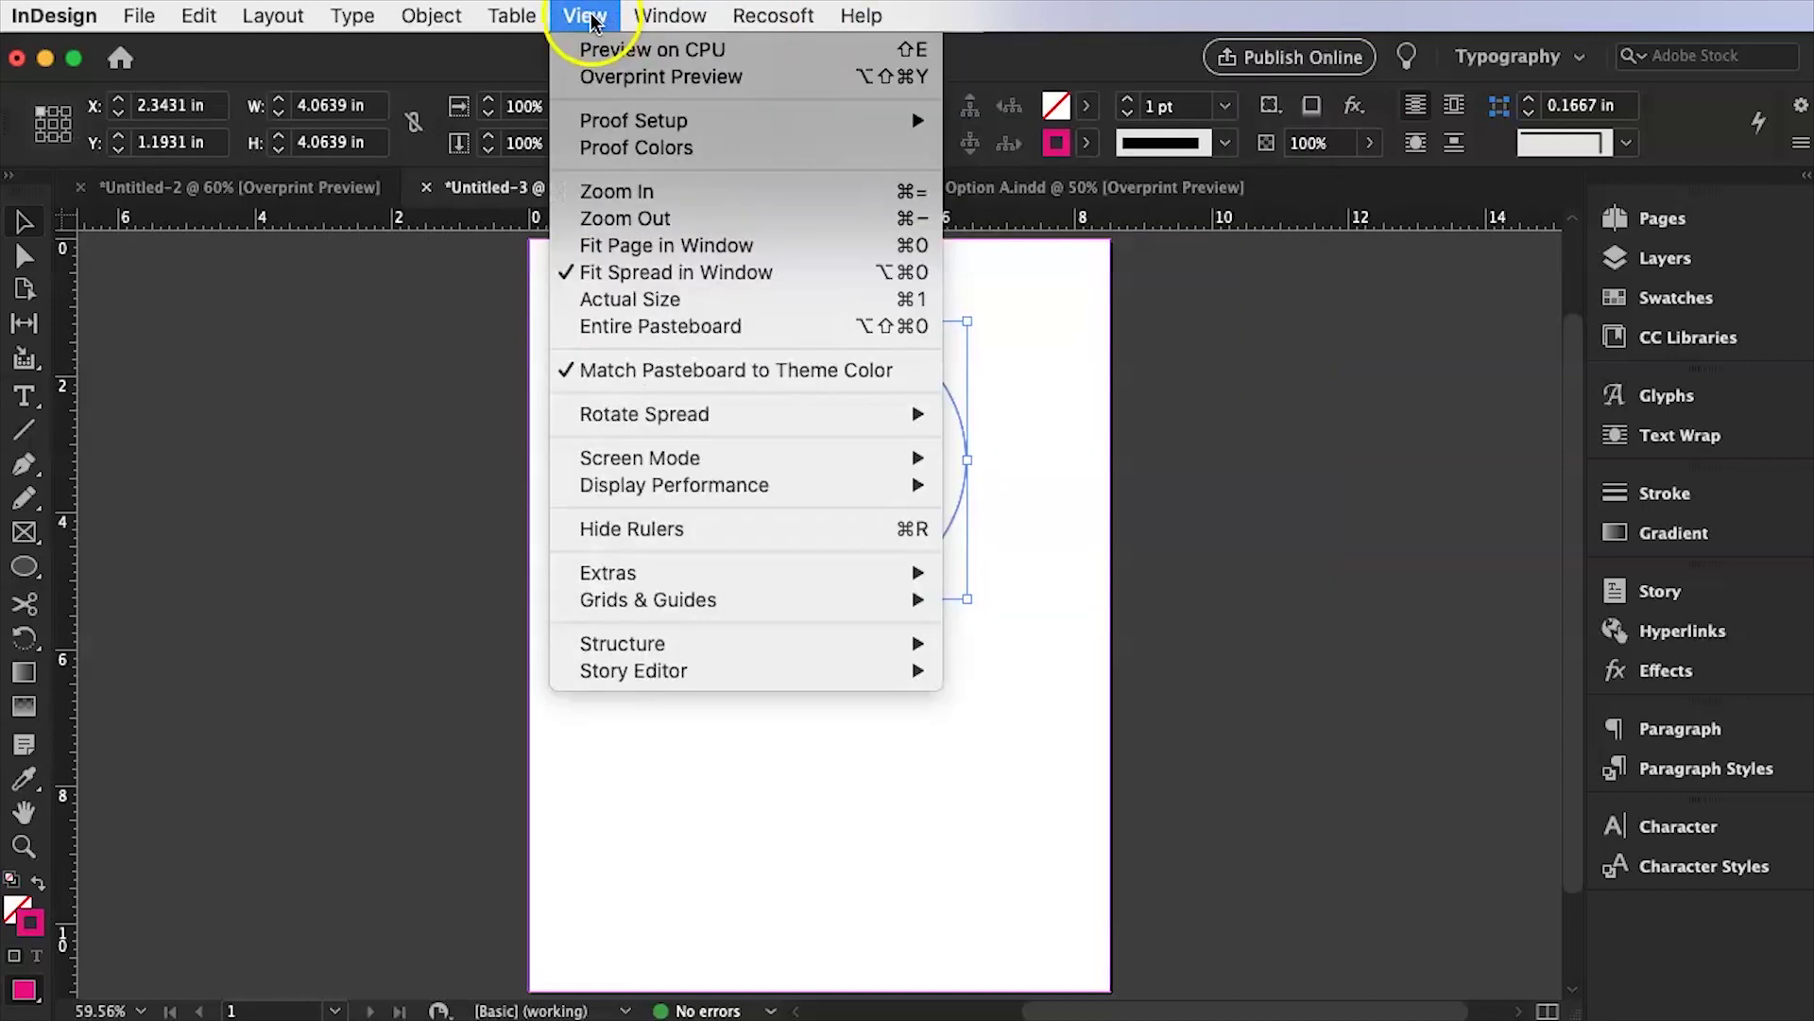
left_click(596, 77)
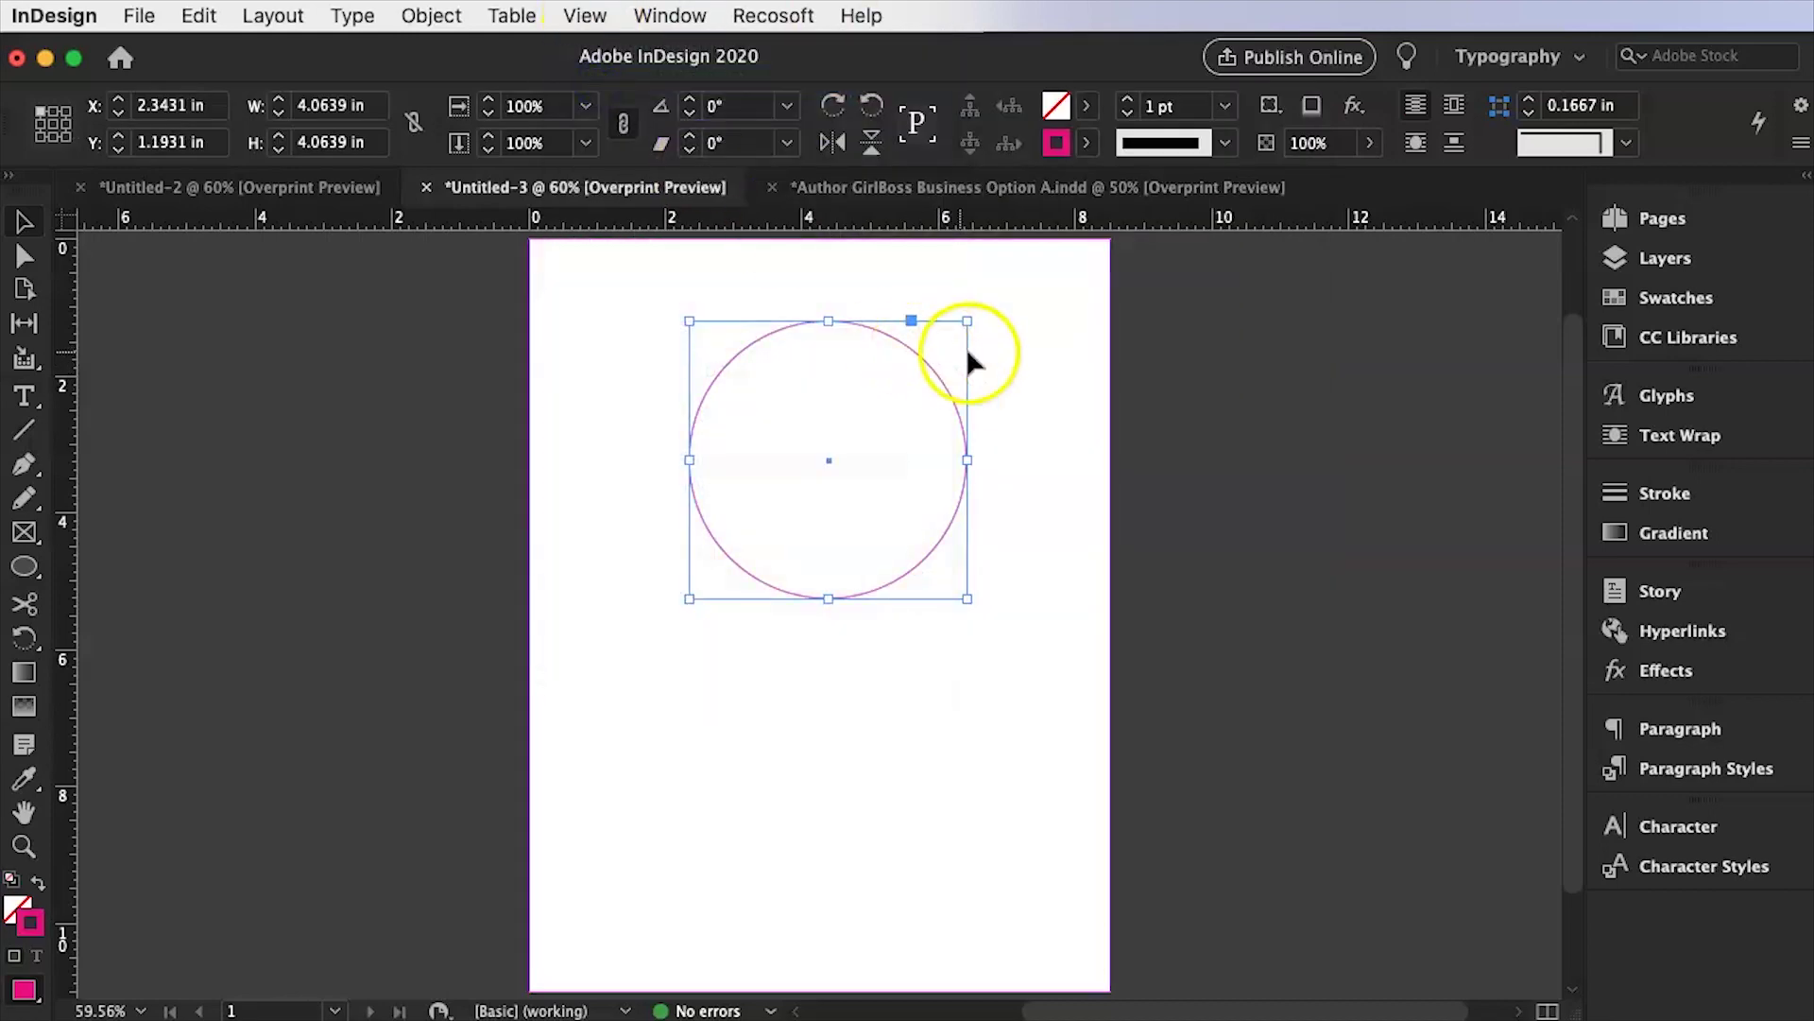
left_click(970, 355)
Alt-drag a copy of the circle lower on the page and outline it in cyan C=100 M=0 Y=0 K=0.
left_click(958, 423)
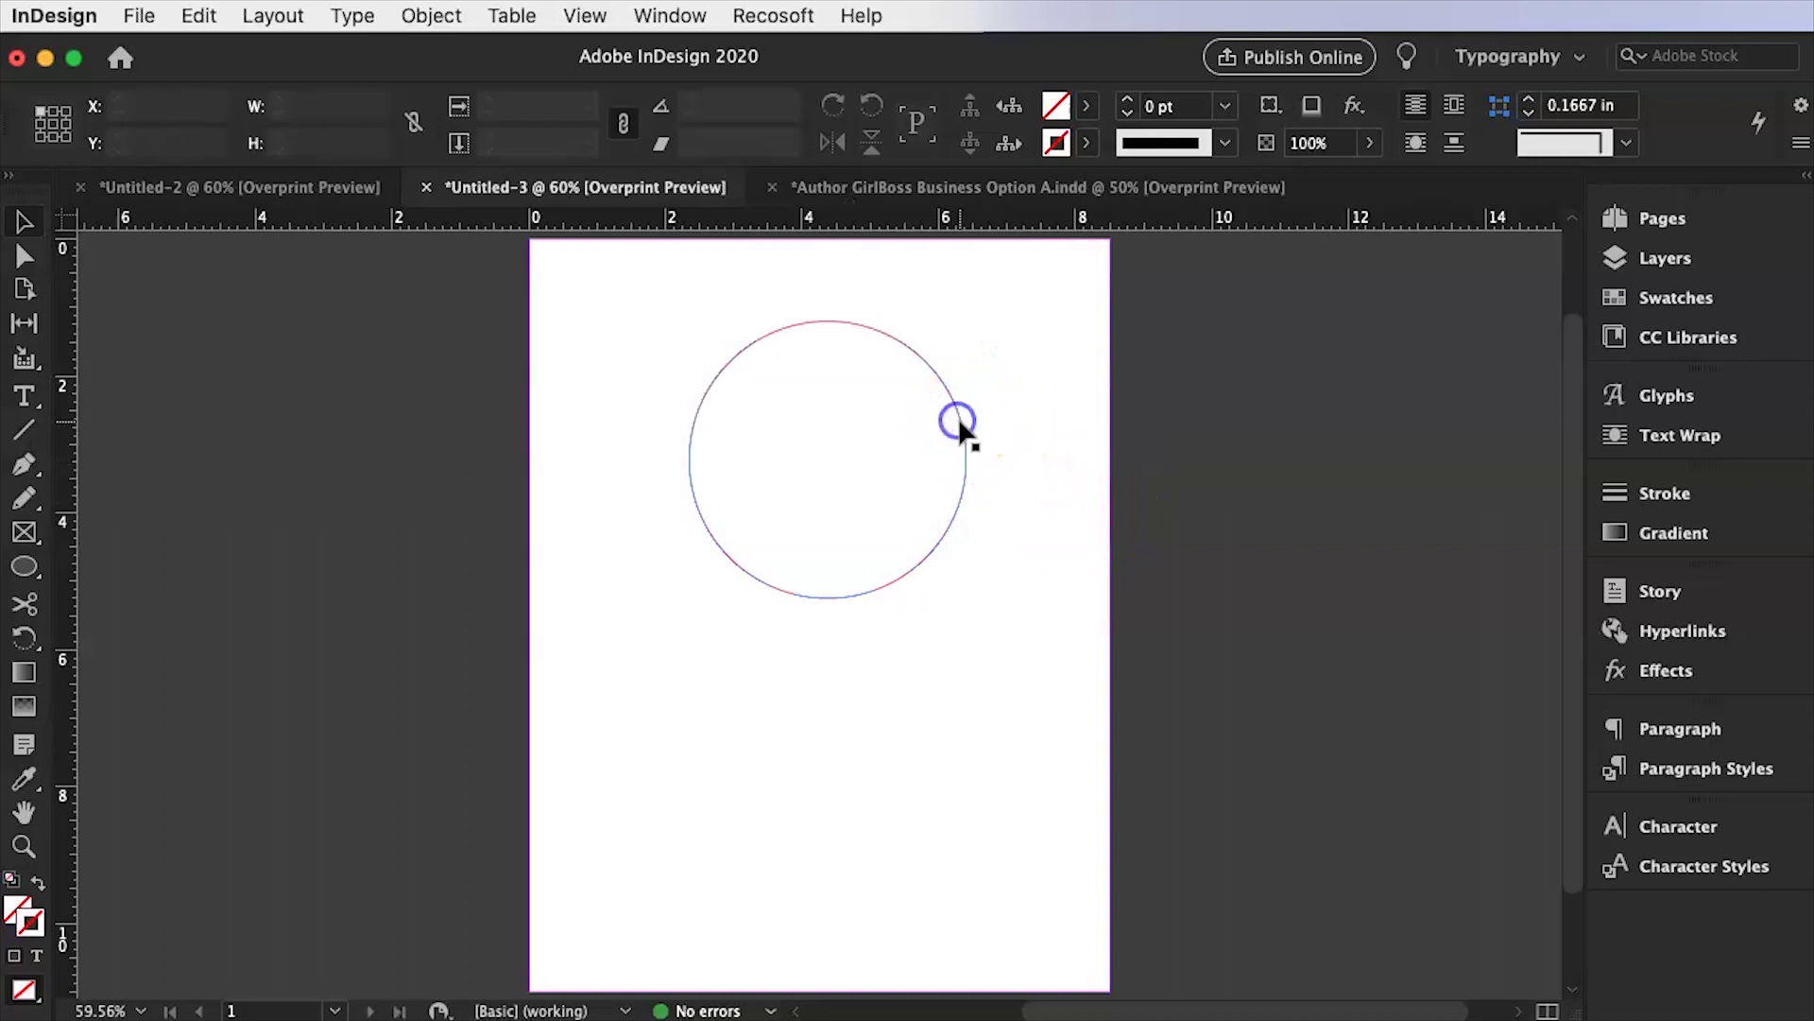
left_click(959, 430)
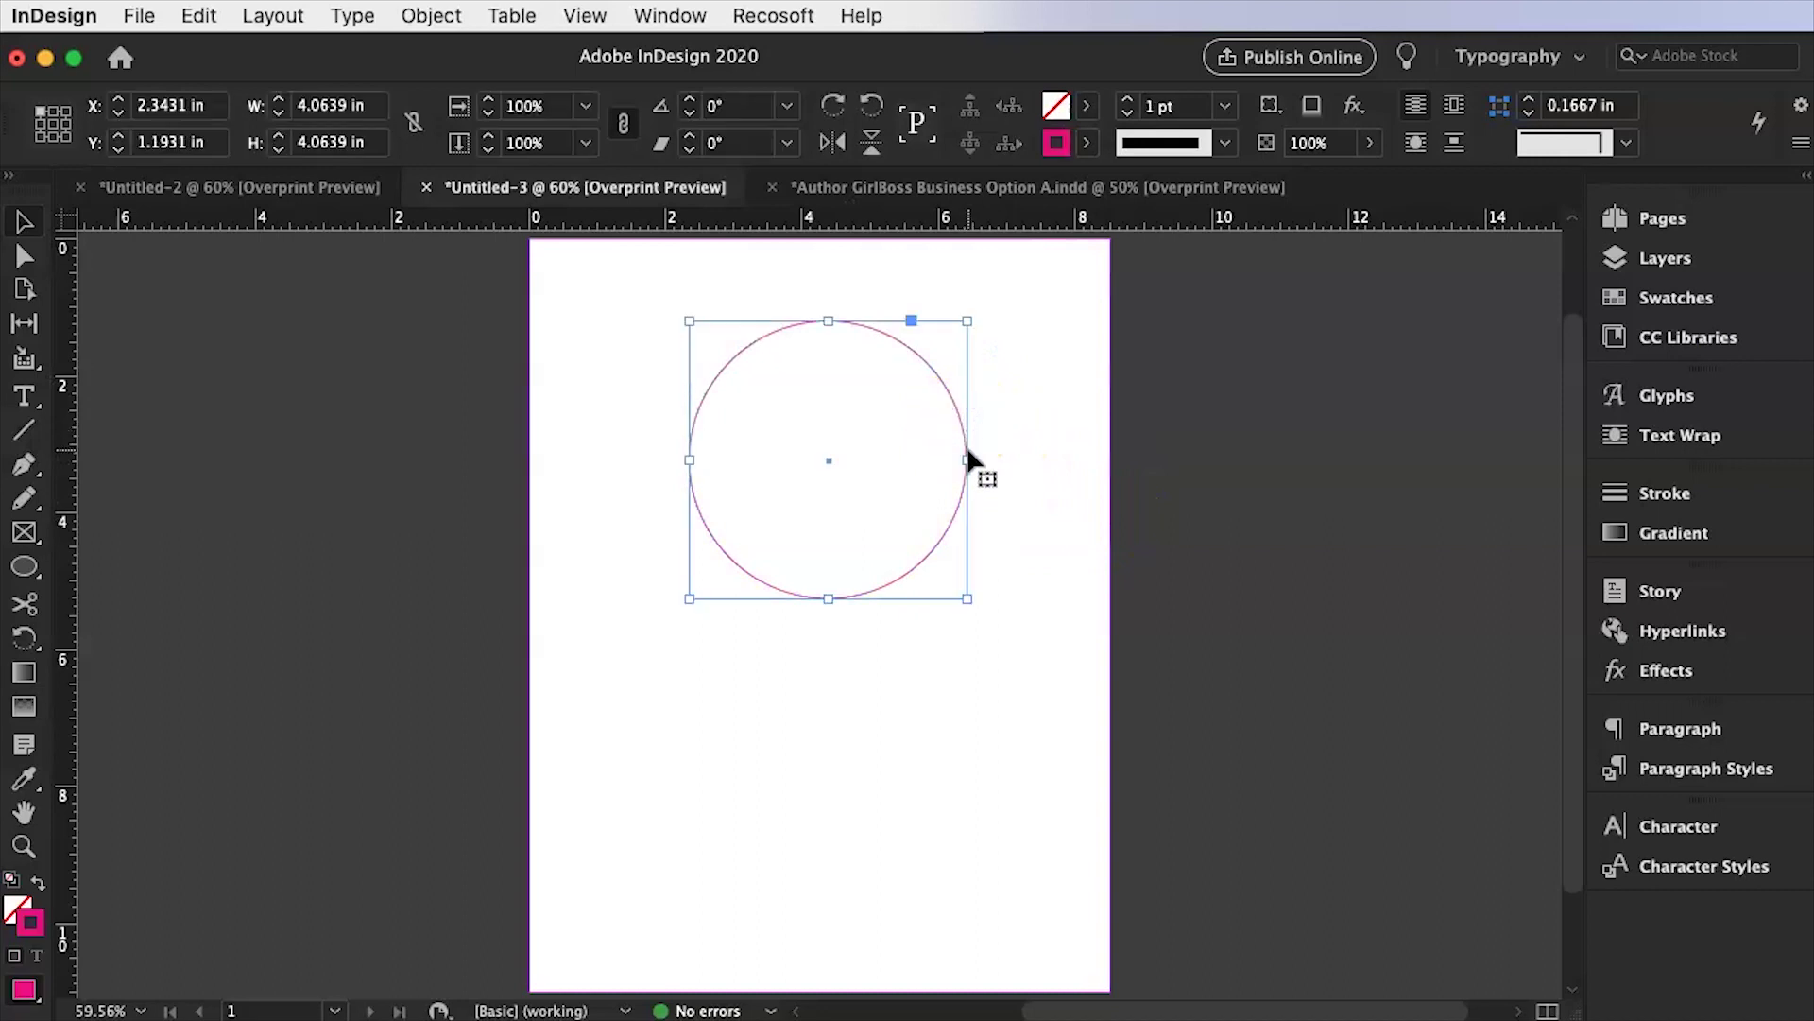
left_click_drag(968, 457, 960, 734)
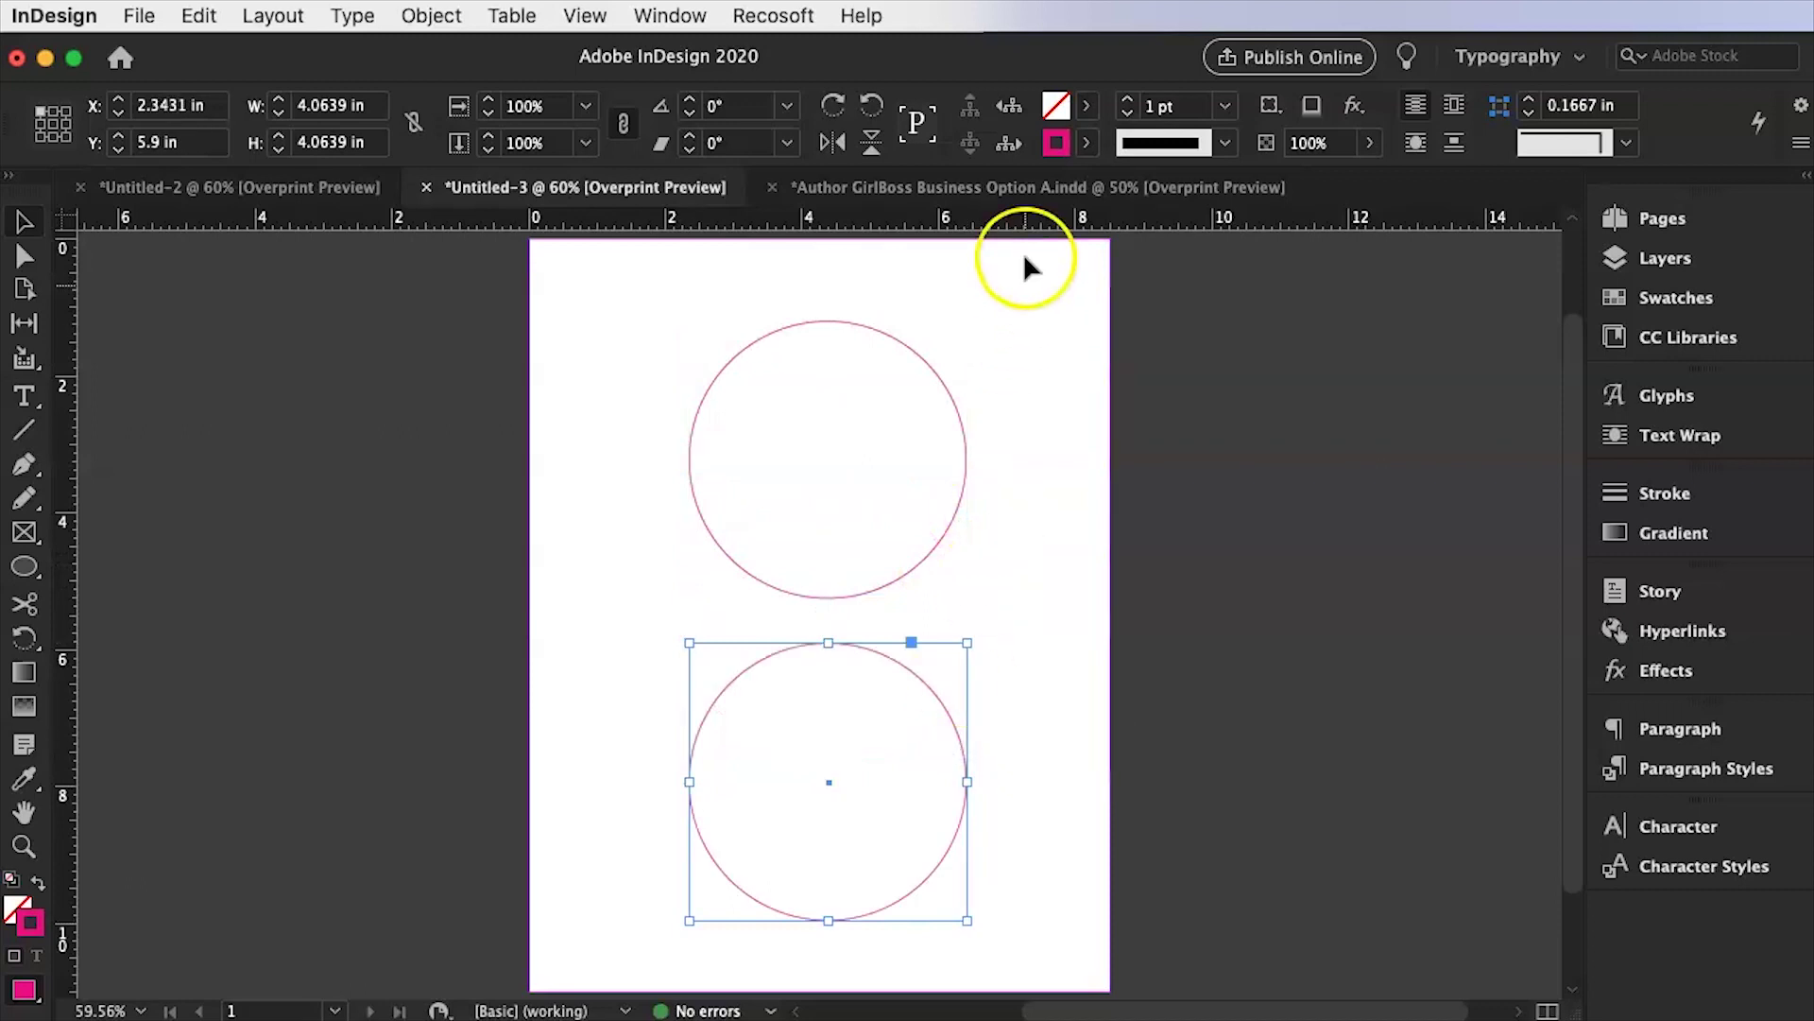
left_click(1086, 149)
left_click(851, 355)
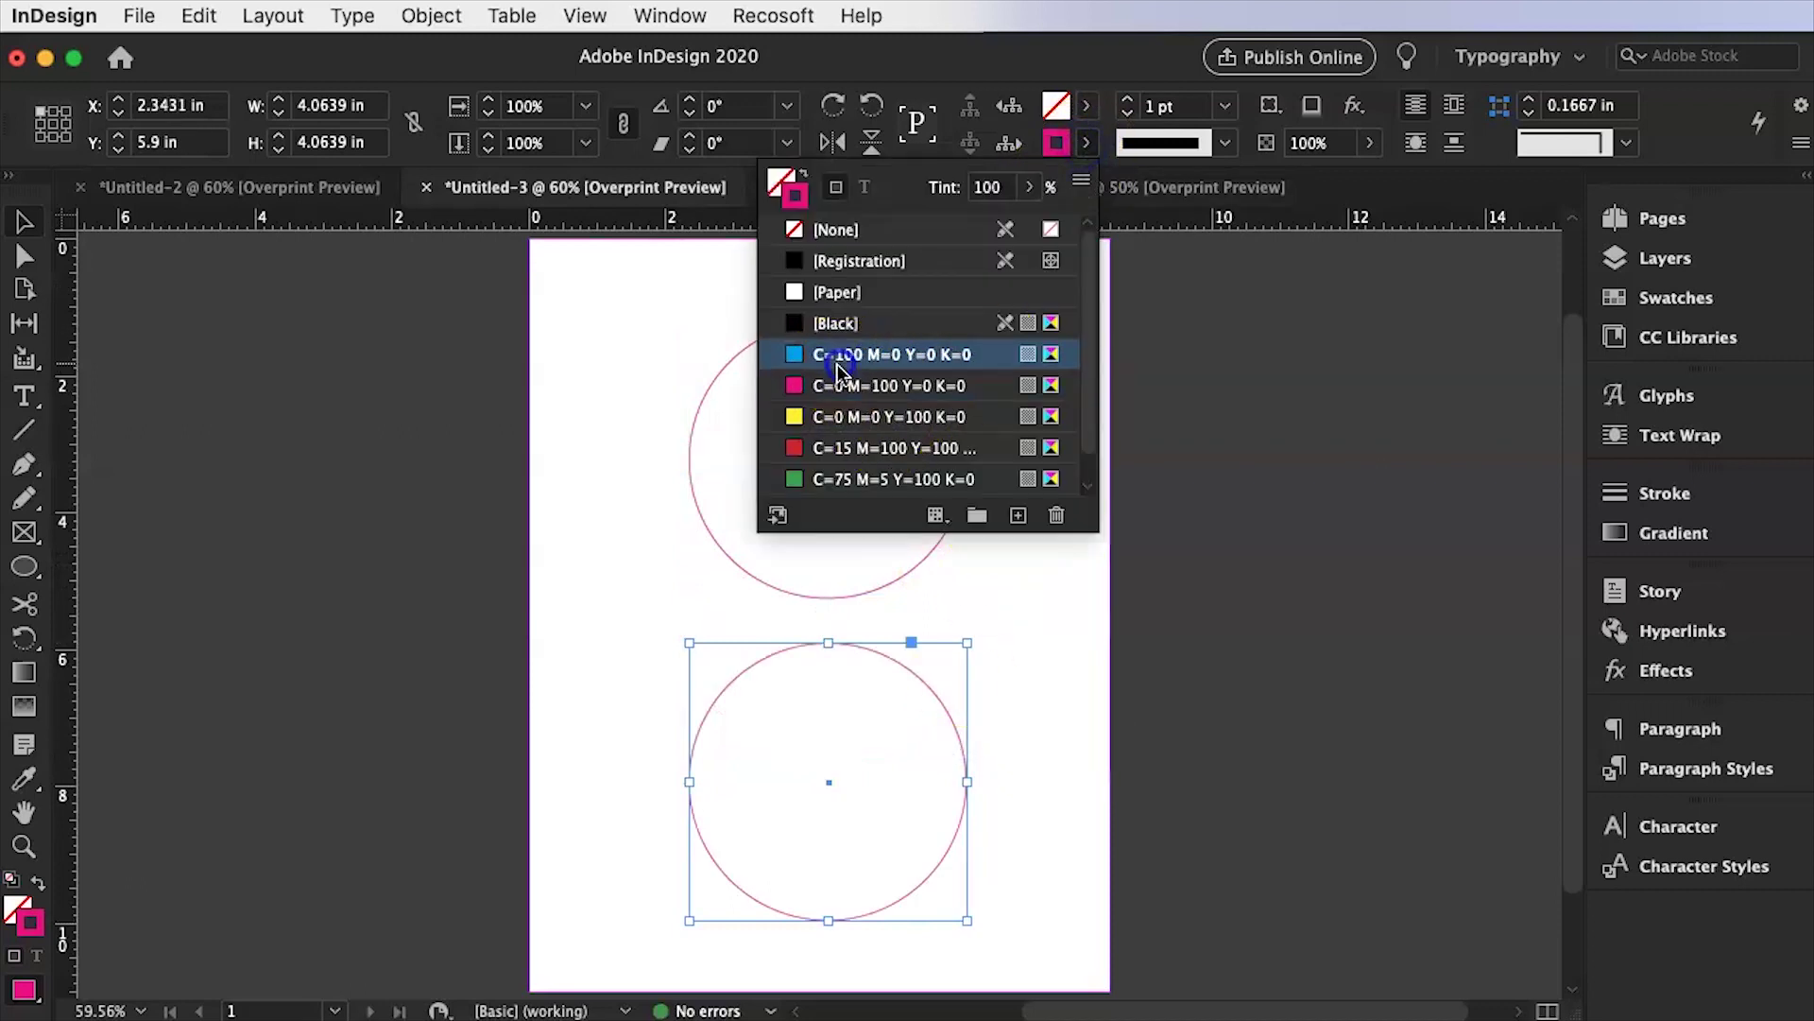
left_click(1040, 805)
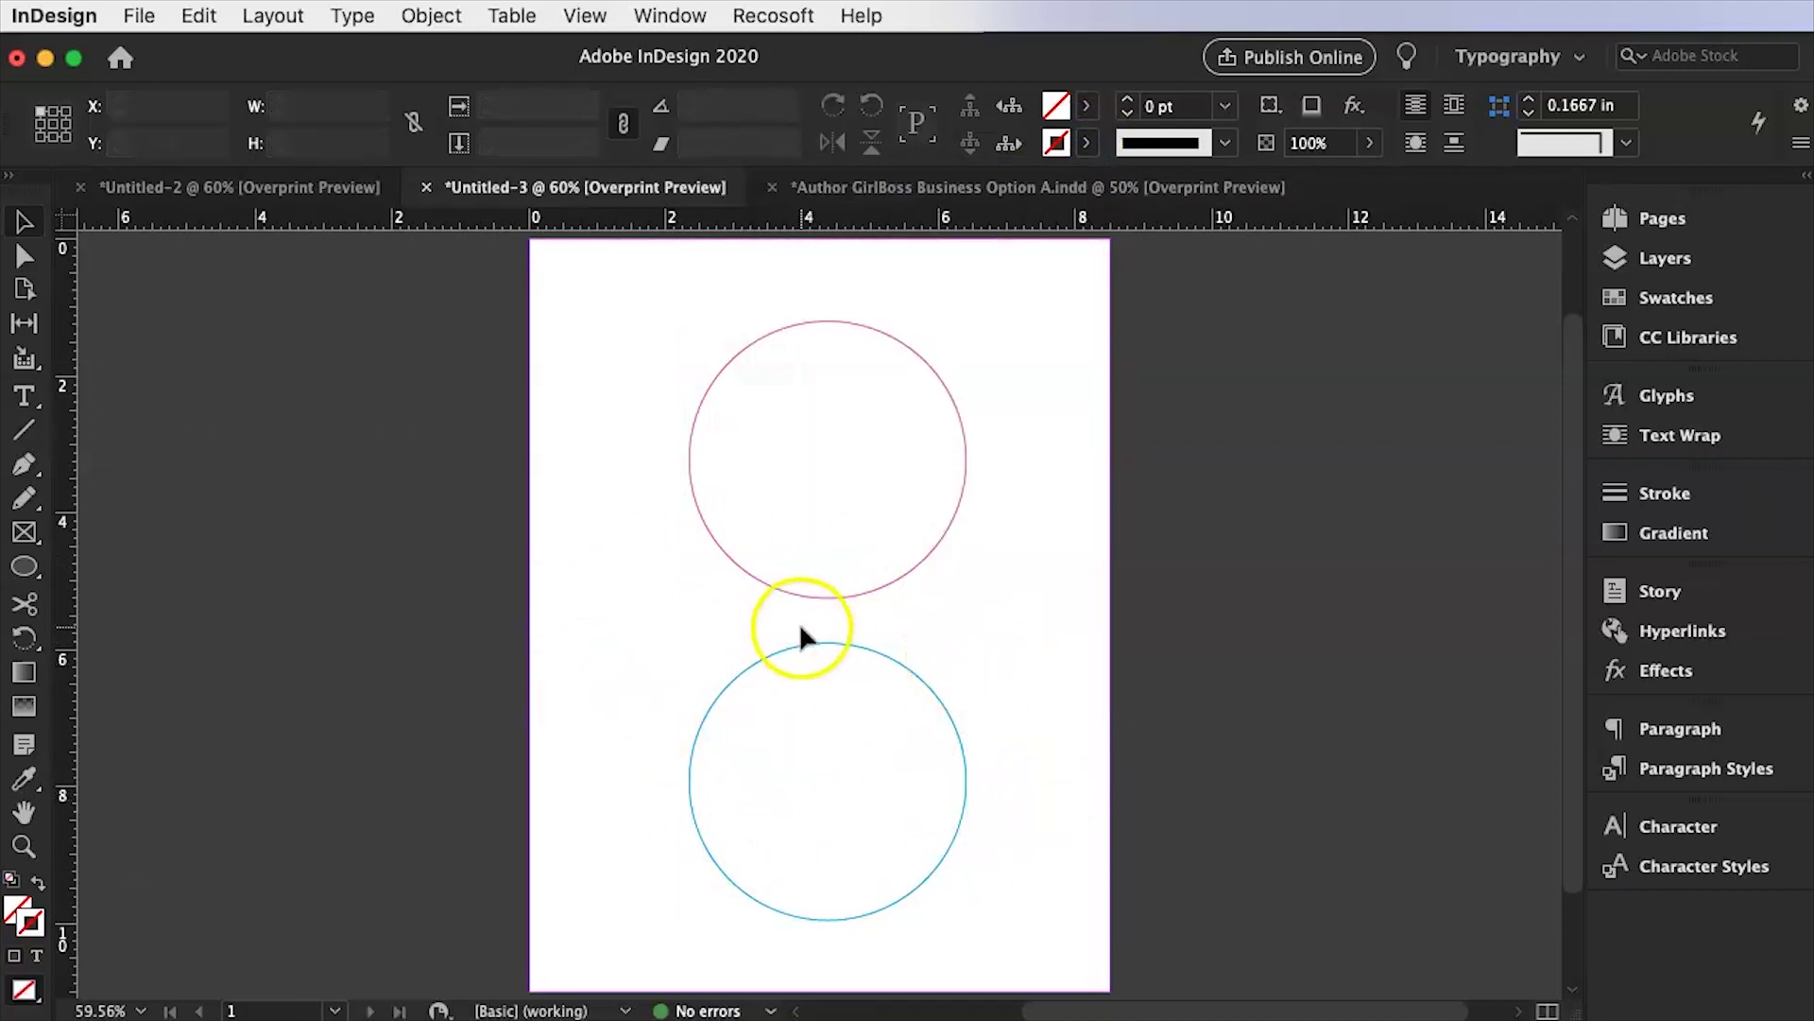
With Type on a Path, type 'This is text on the top of the circle' from the pink circle's left edge.
left_click(23, 396)
left_click(24, 396)
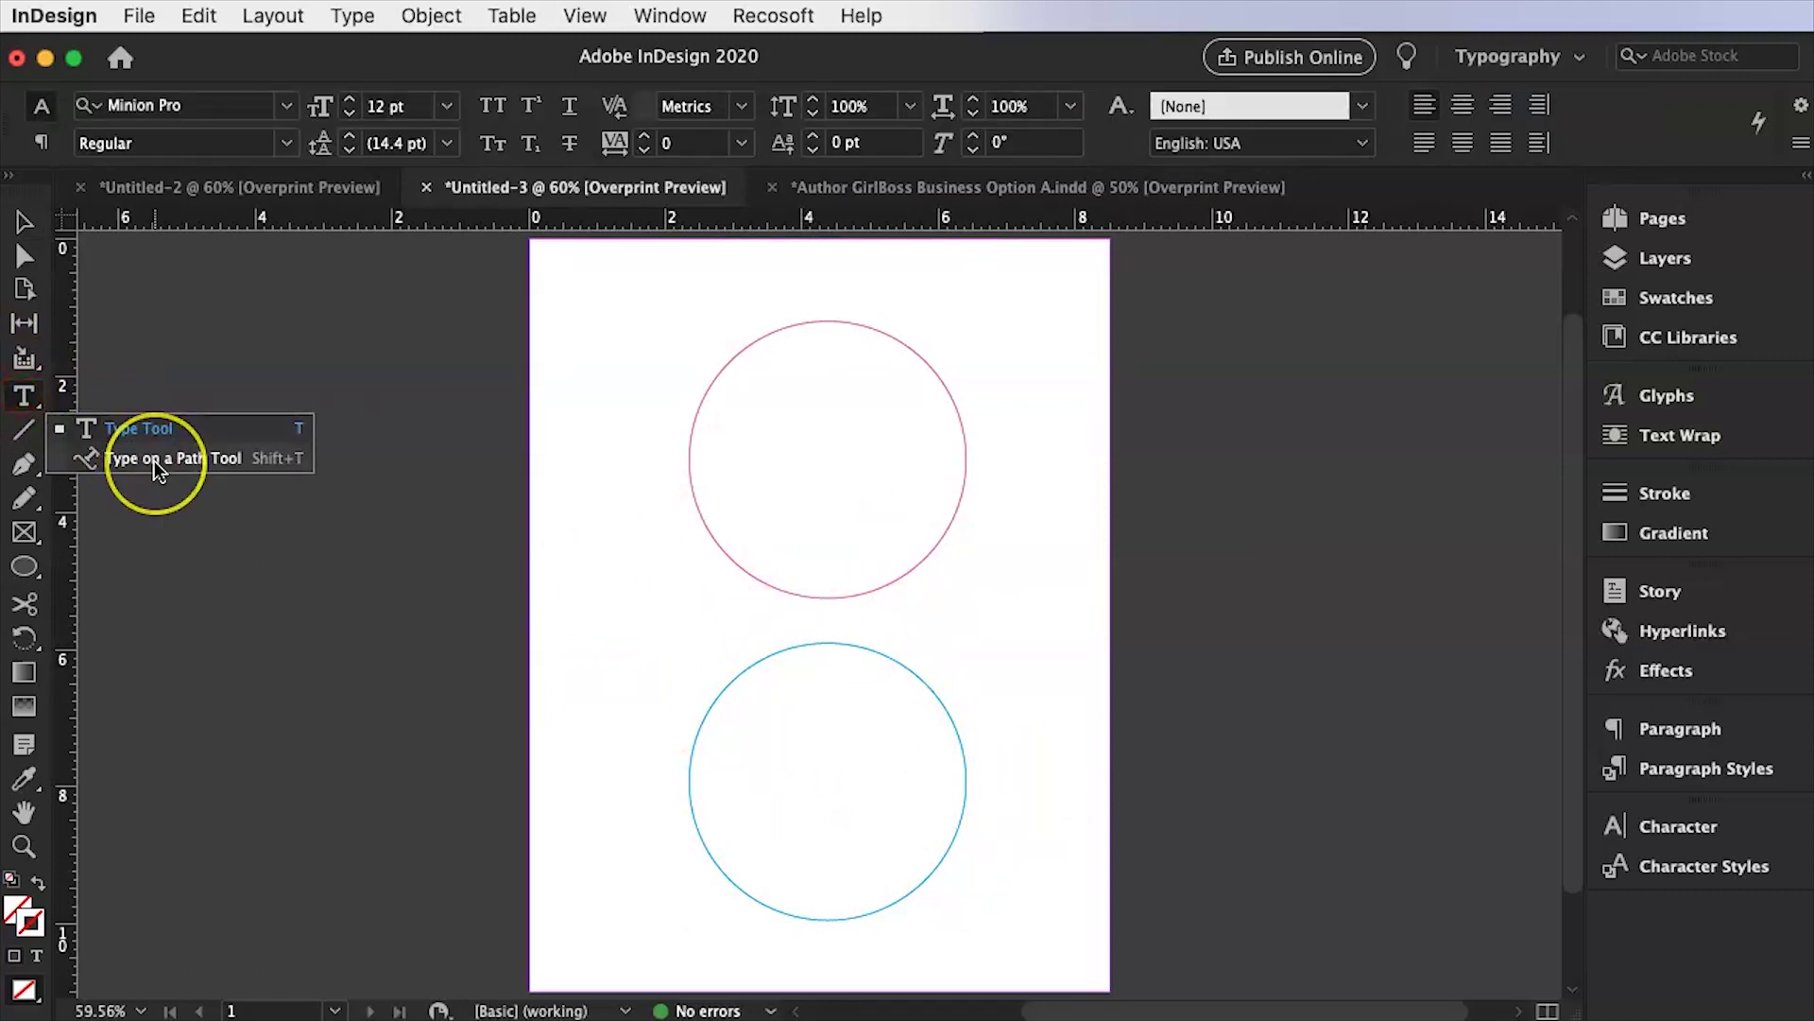
left_click(26, 396)
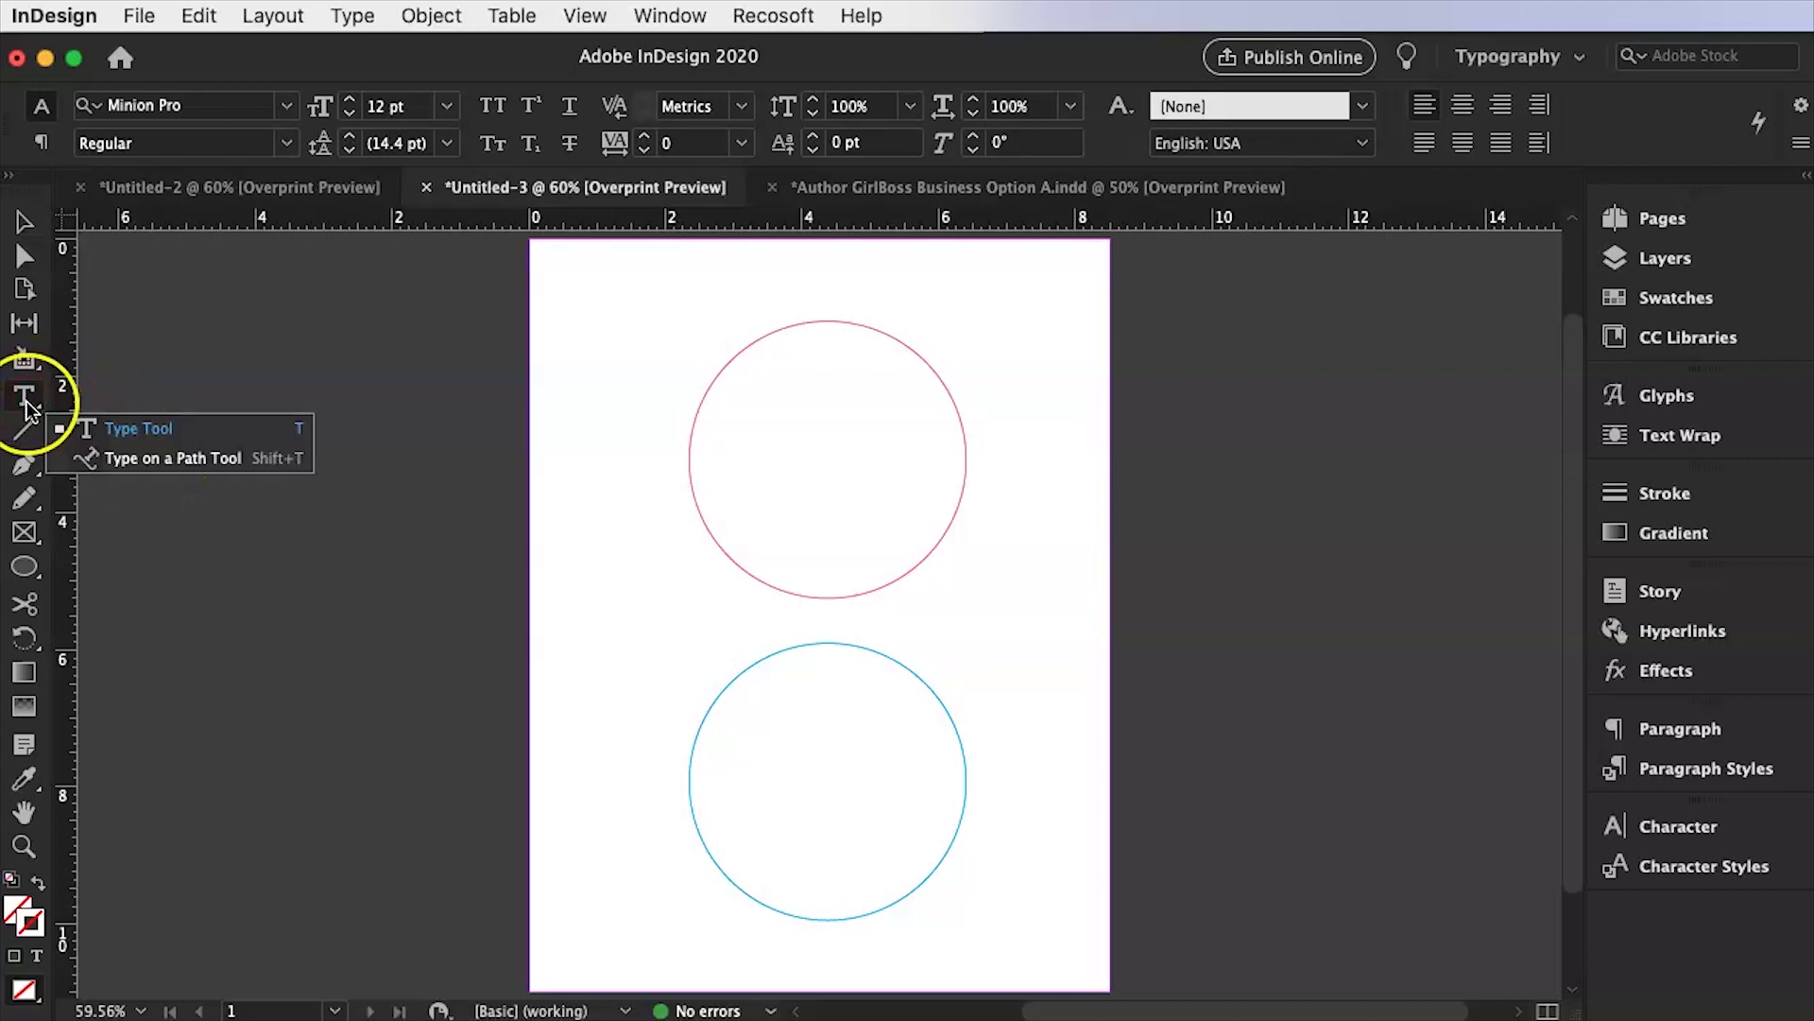
left_click(169, 460)
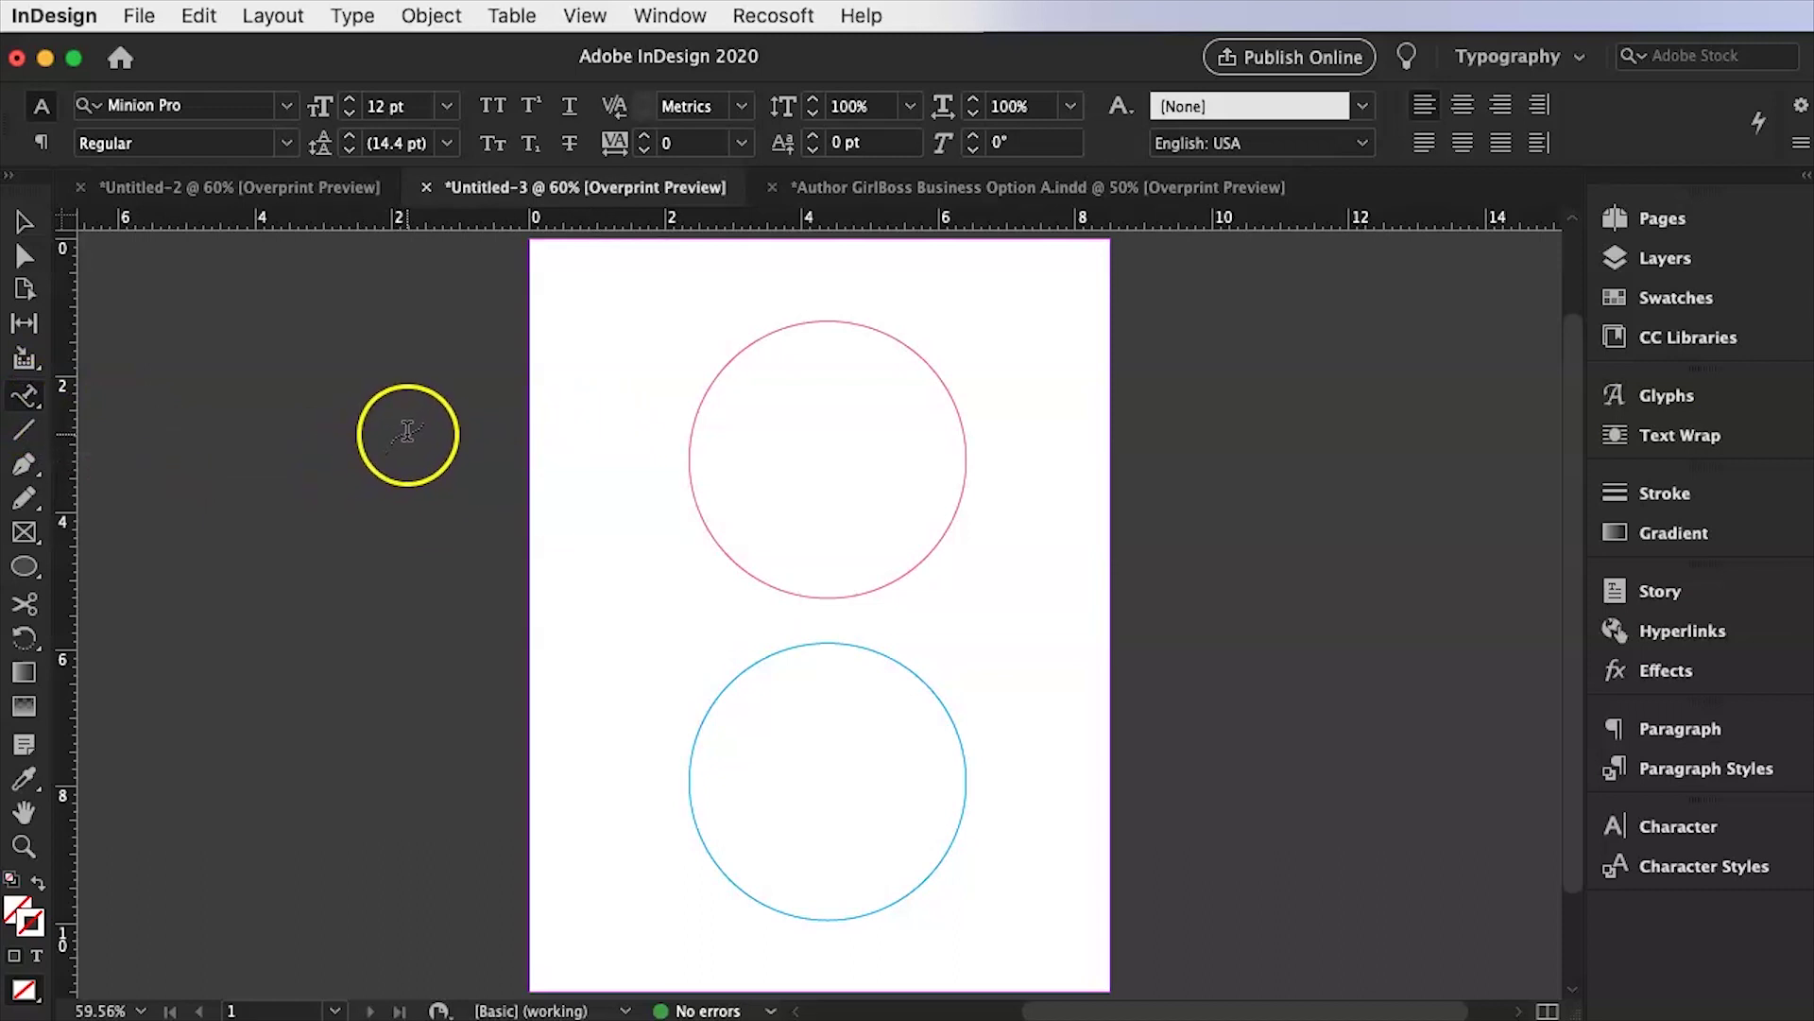
left_click(695, 428)
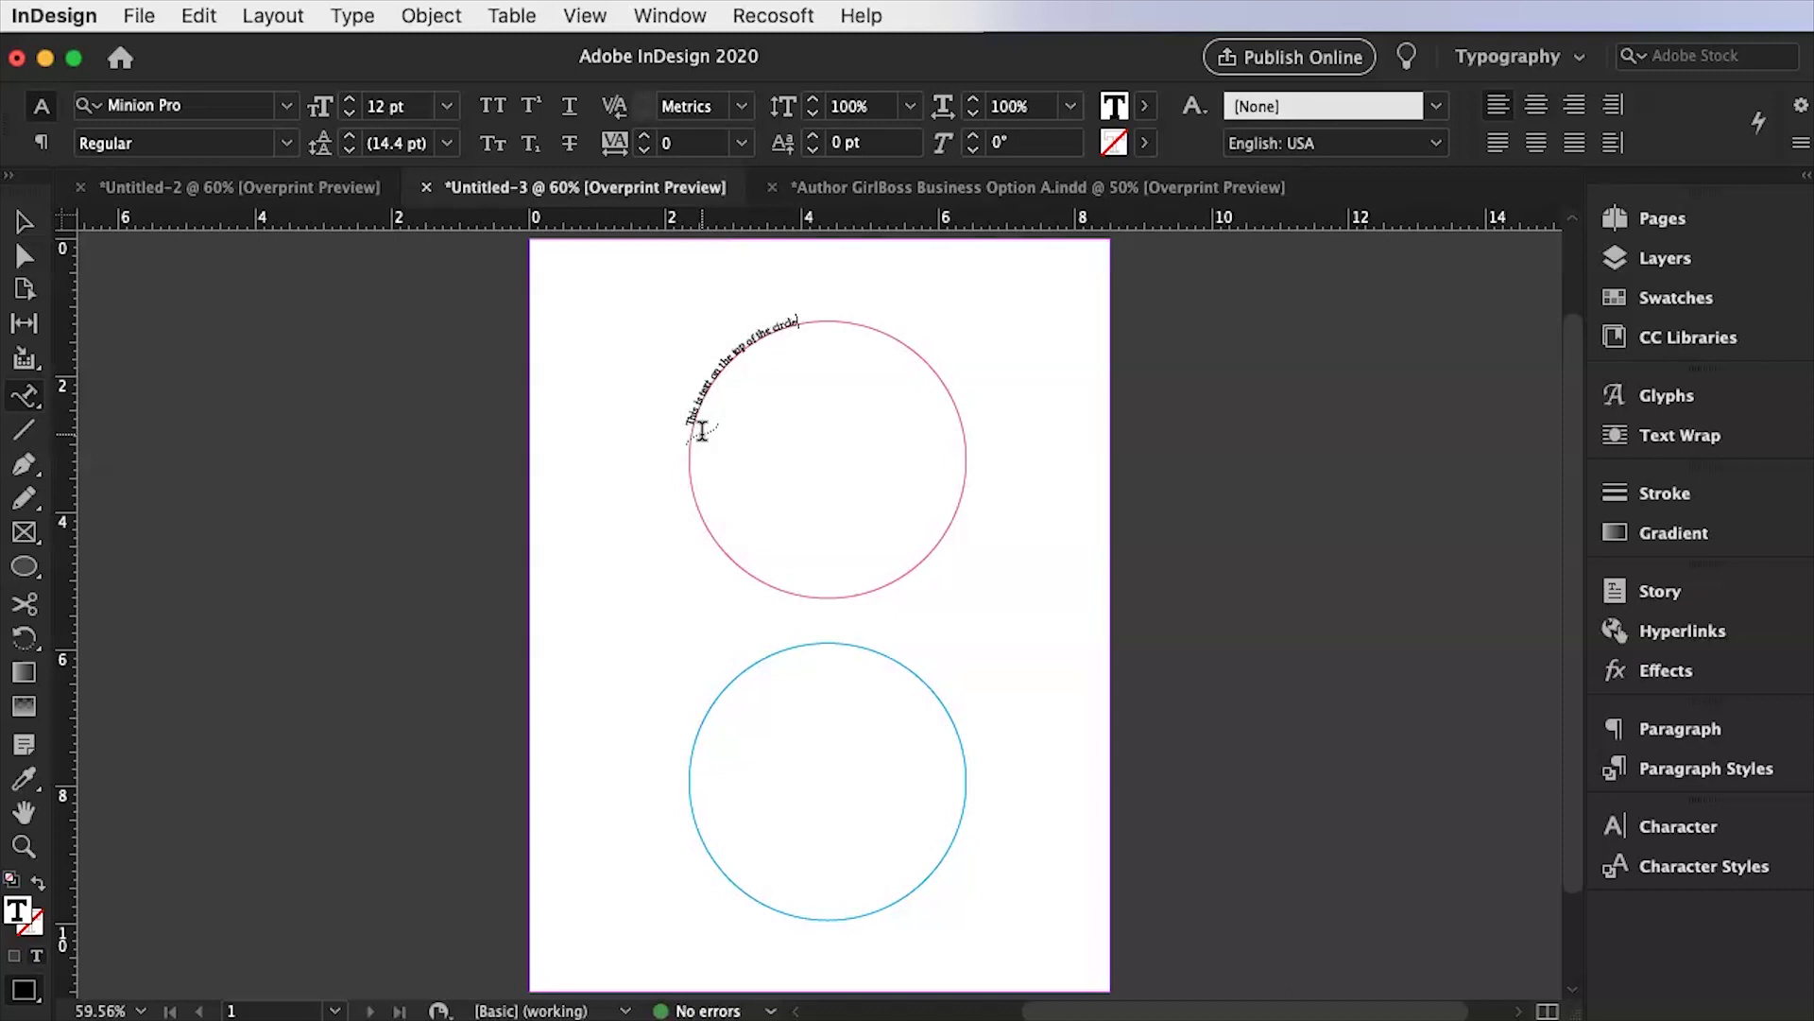
triple_click(702, 430)
Style the path text as 30 pt Open Sans, centre-aligned, with a magenta fill.
left_click(287, 108)
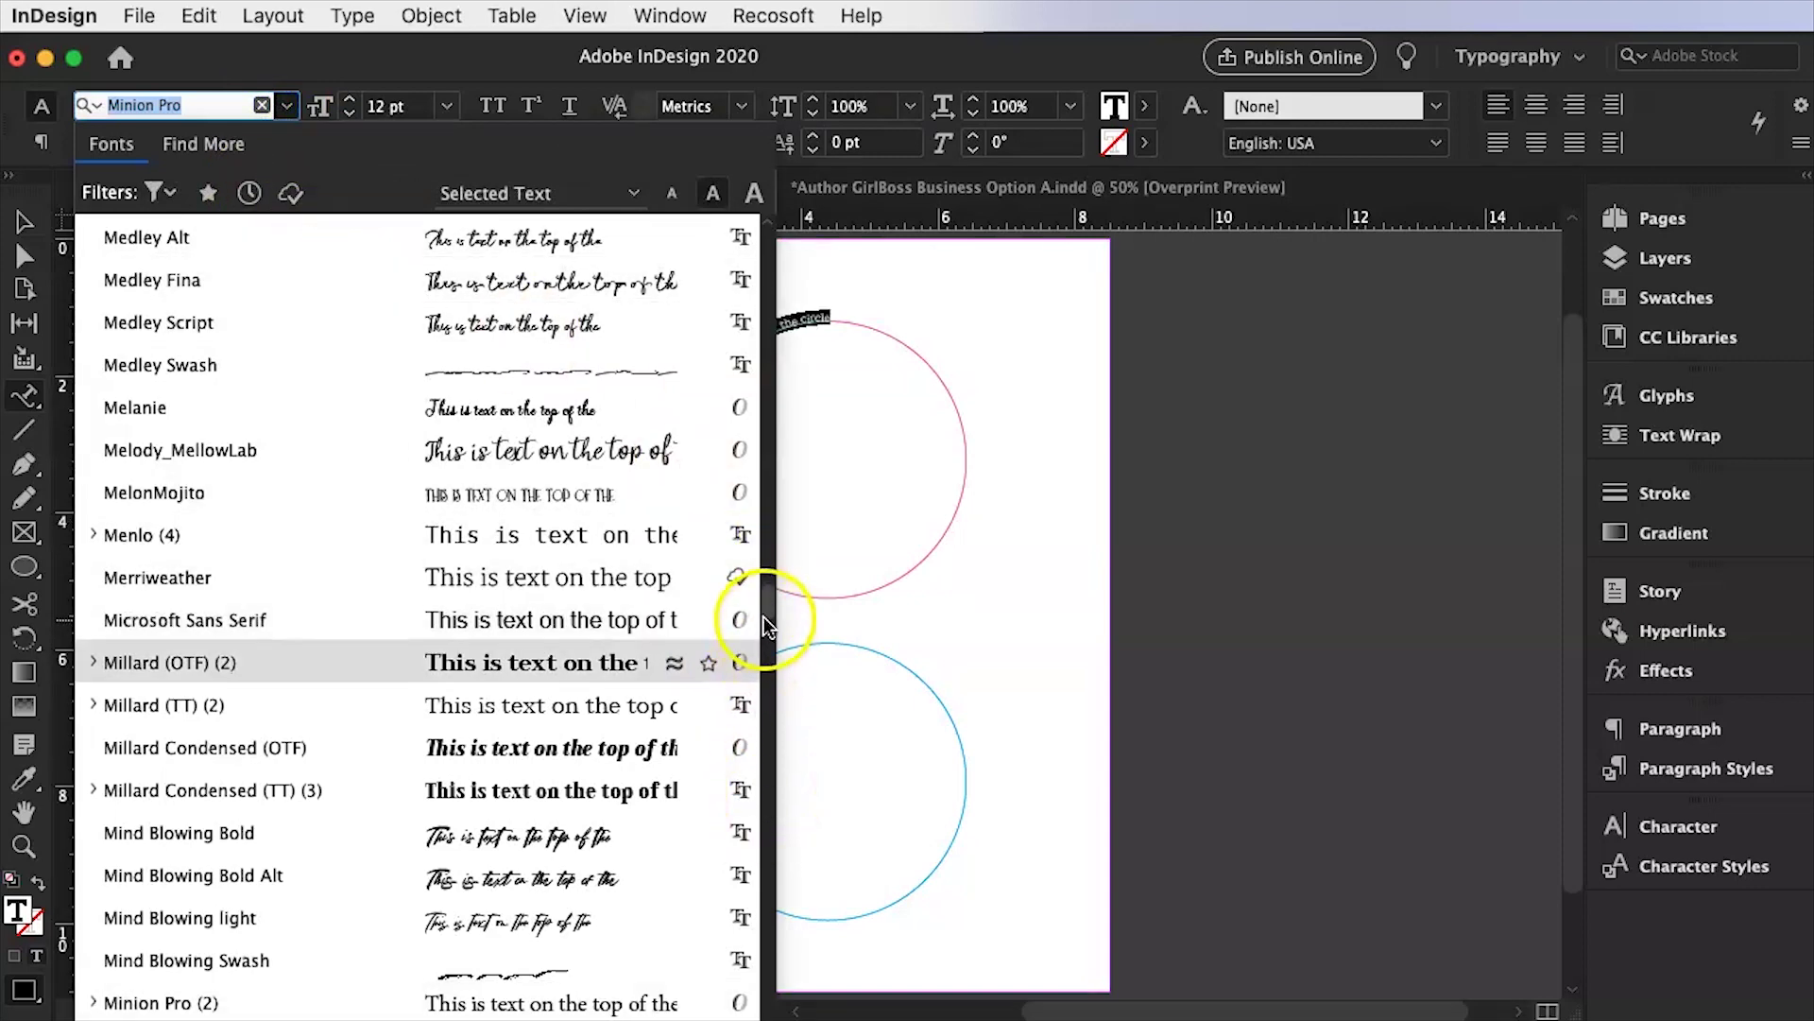
left_click_drag(764, 616, 765, 137)
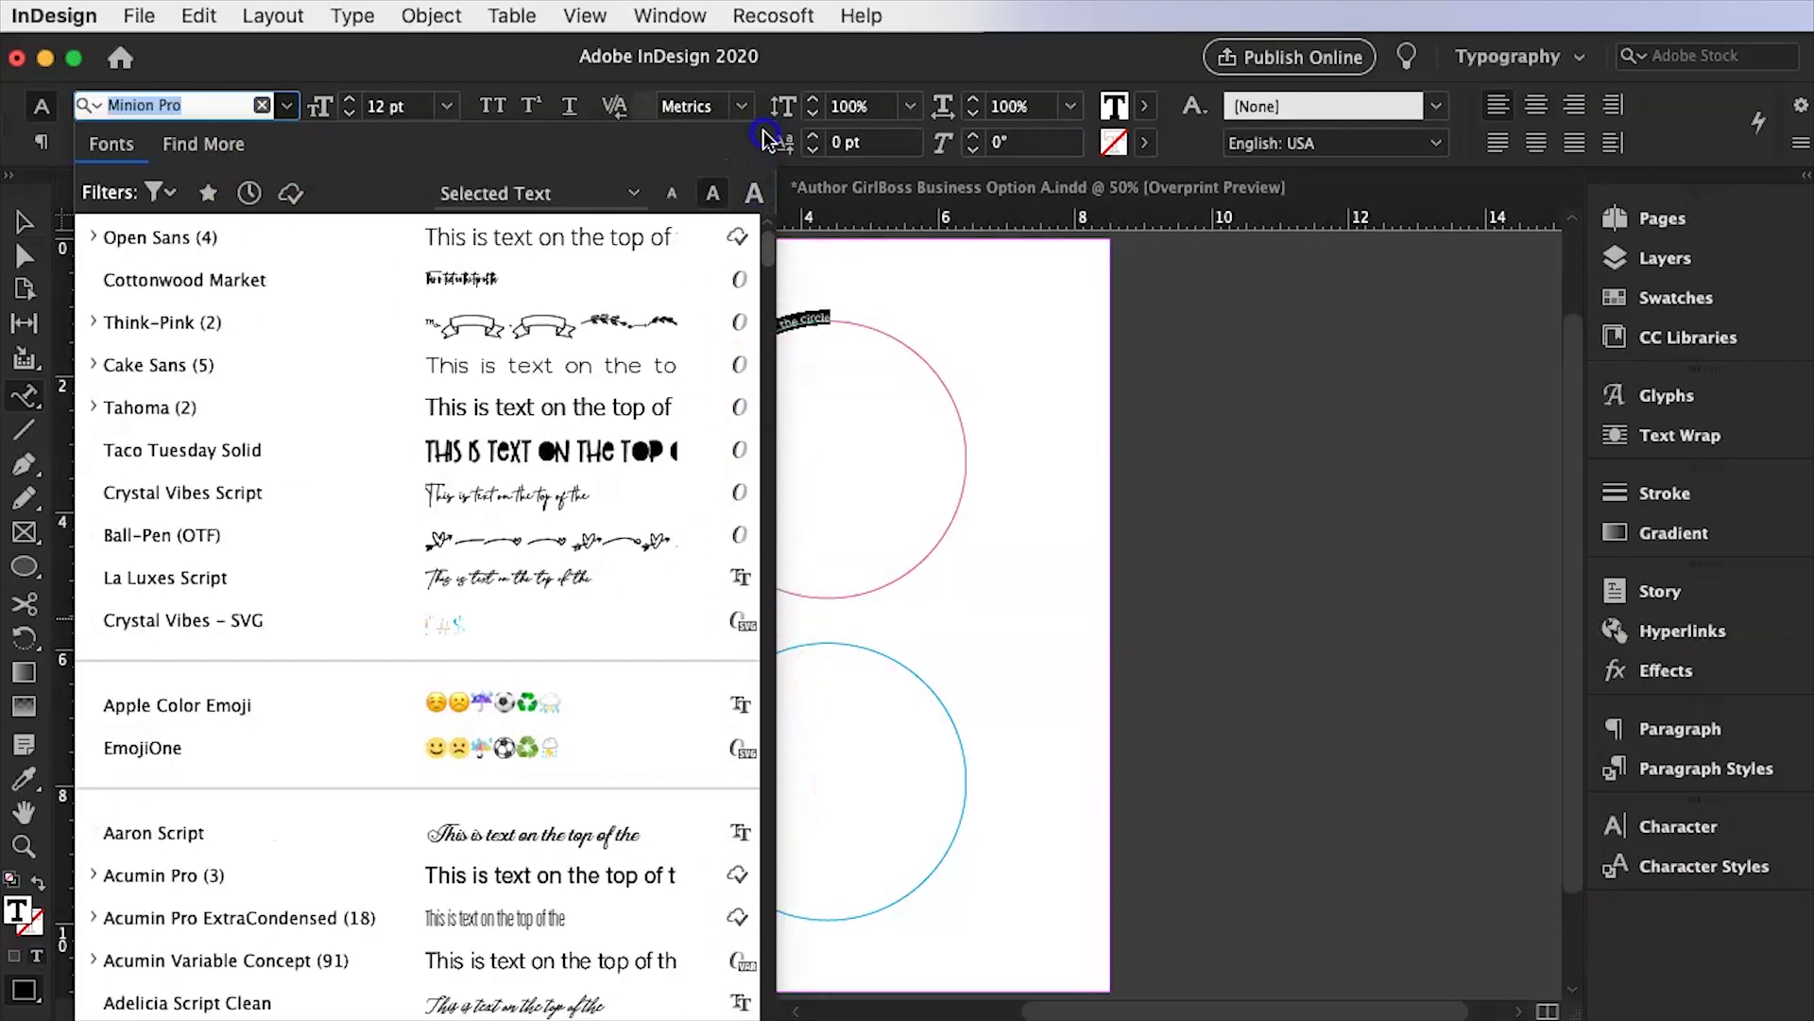
left_click(213, 238)
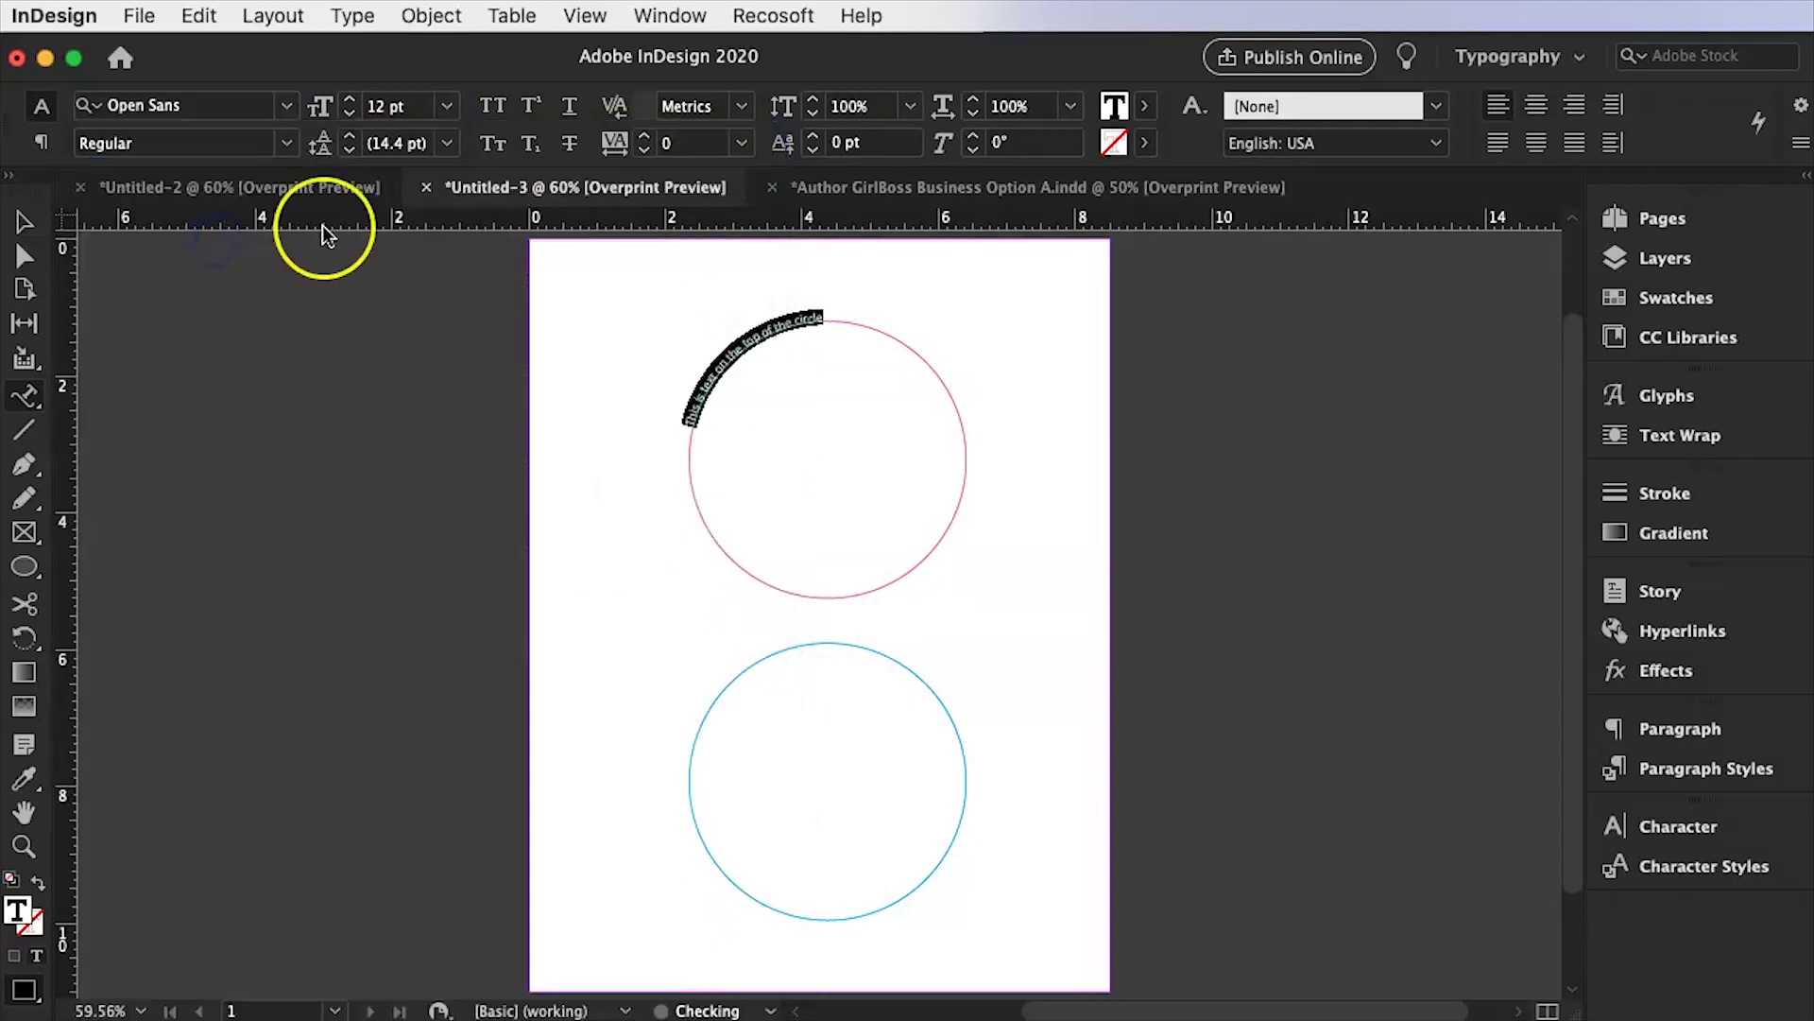
left_click(449, 106)
left_click(435, 450)
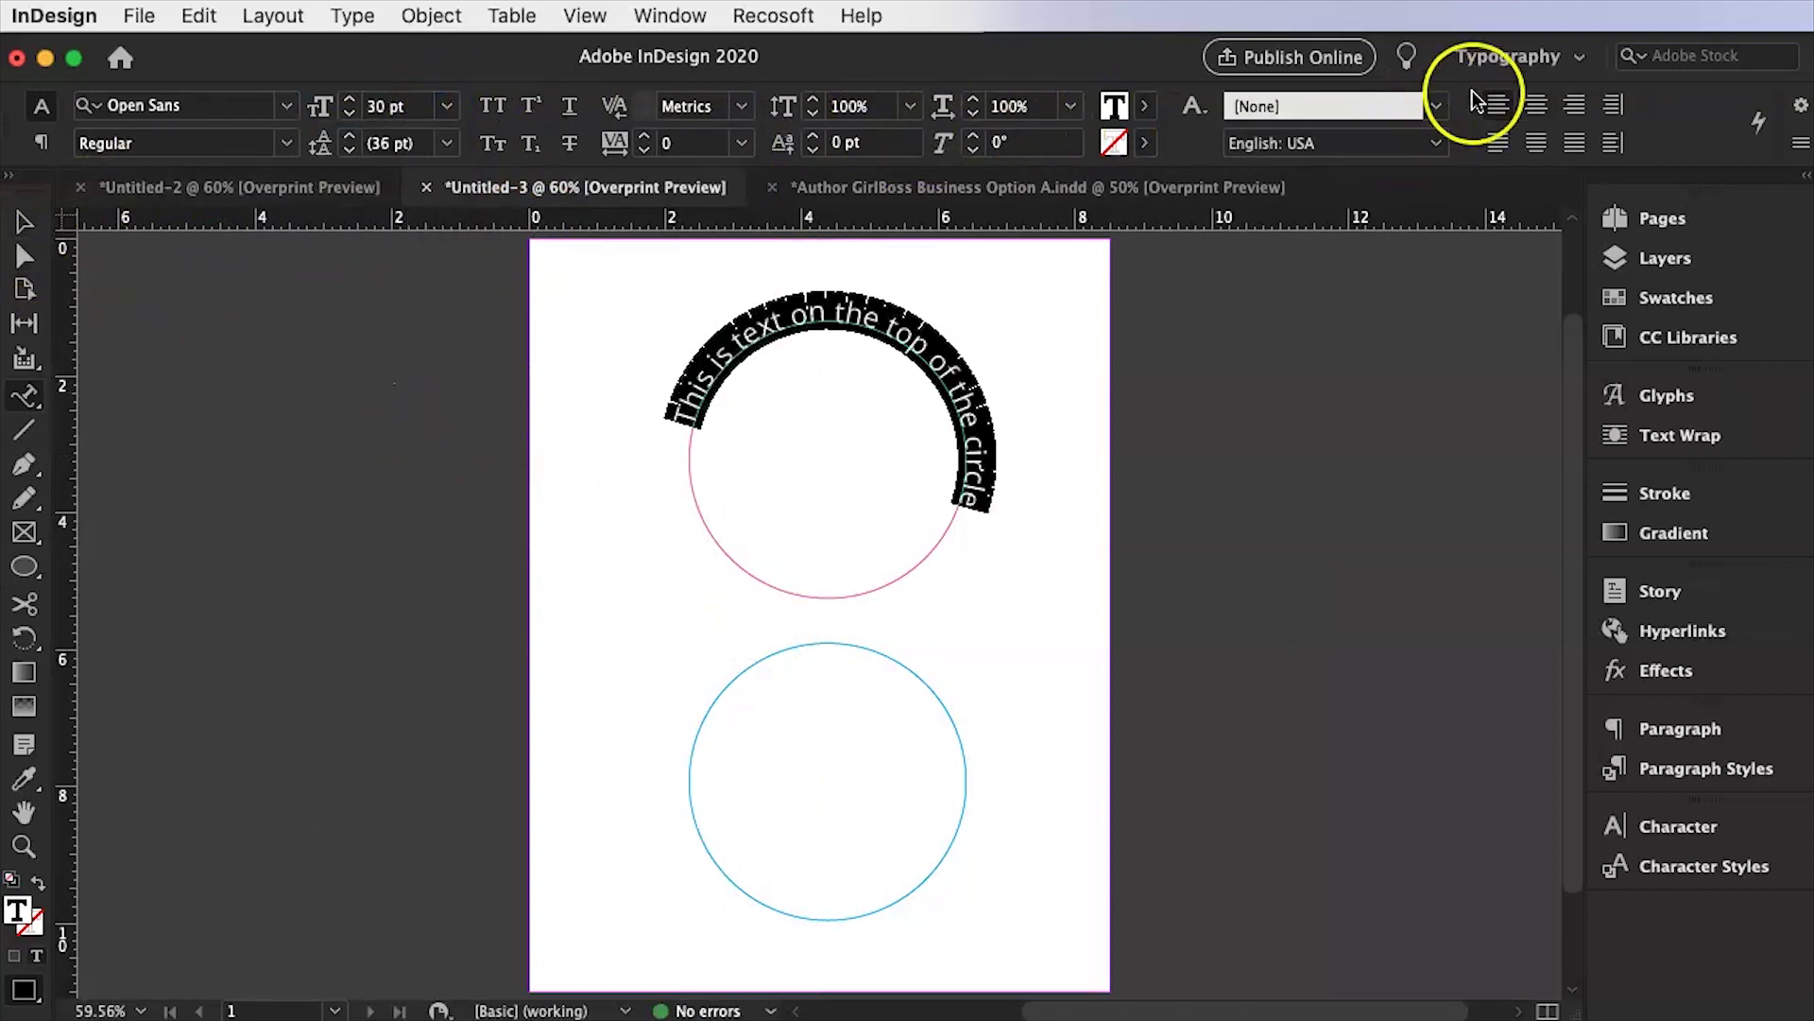
left_click(1538, 106)
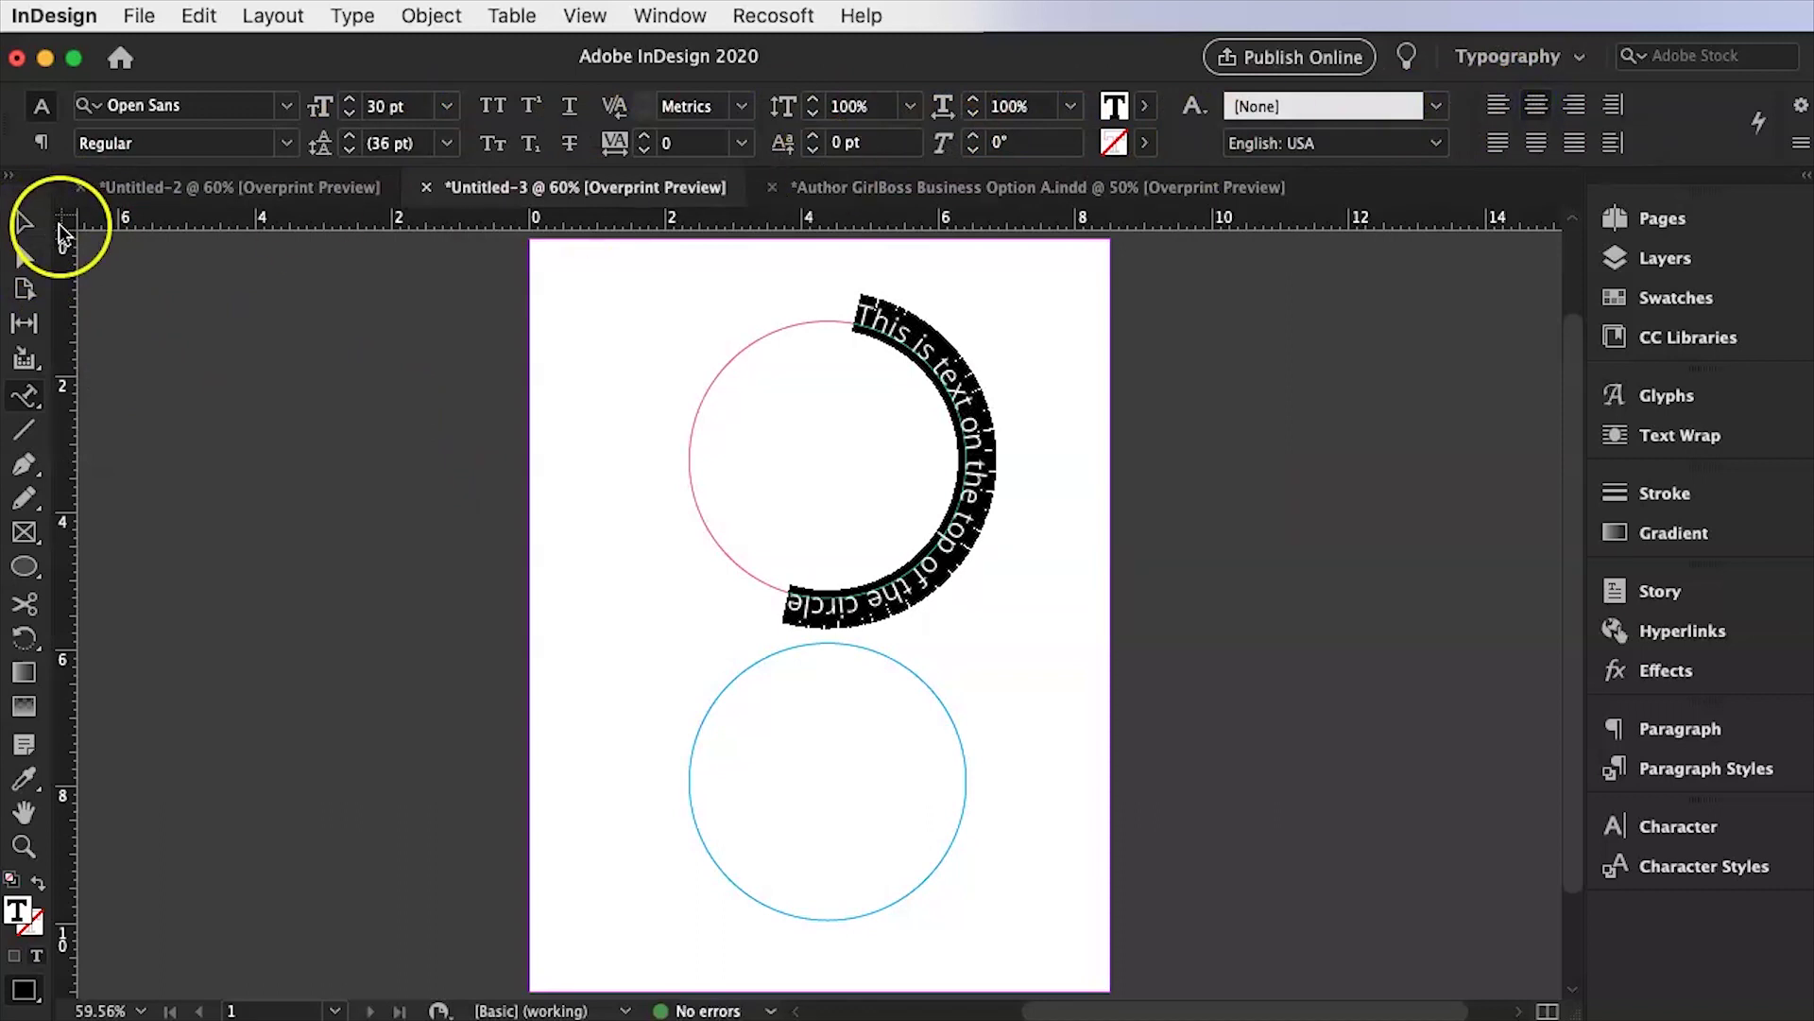
left_click(1147, 109)
left_click(894, 349)
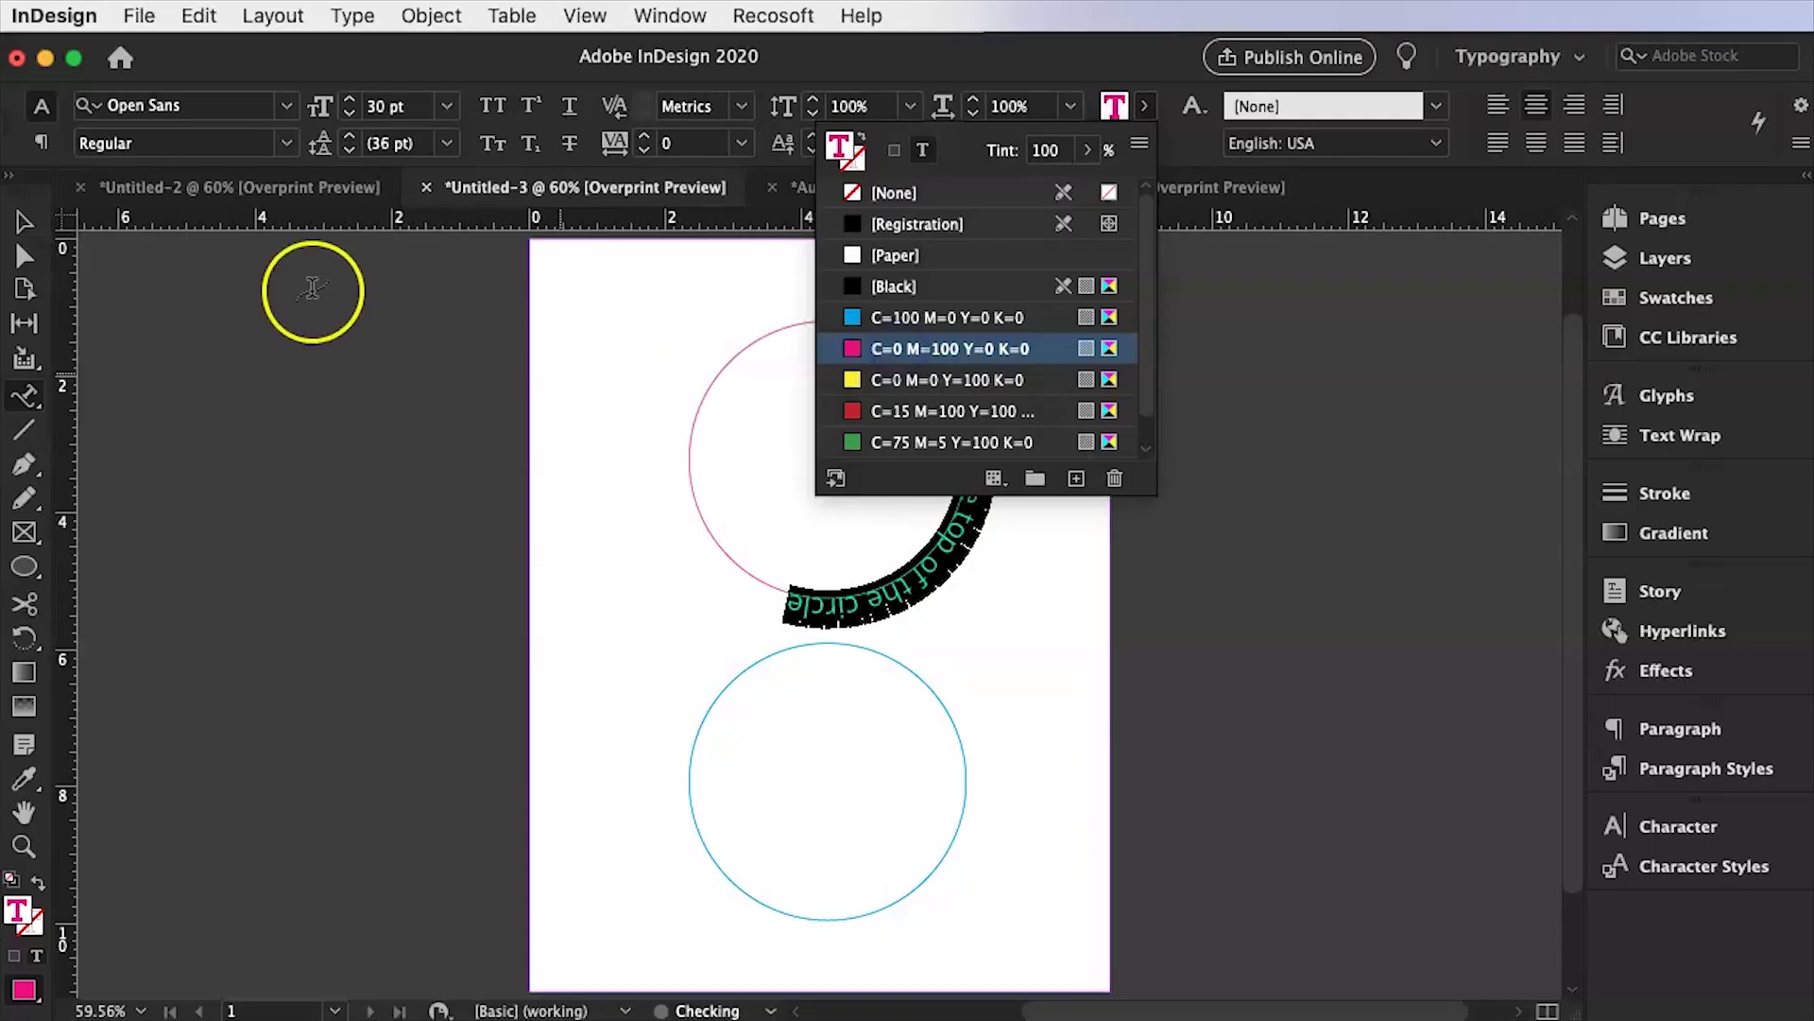
left_click(23, 223)
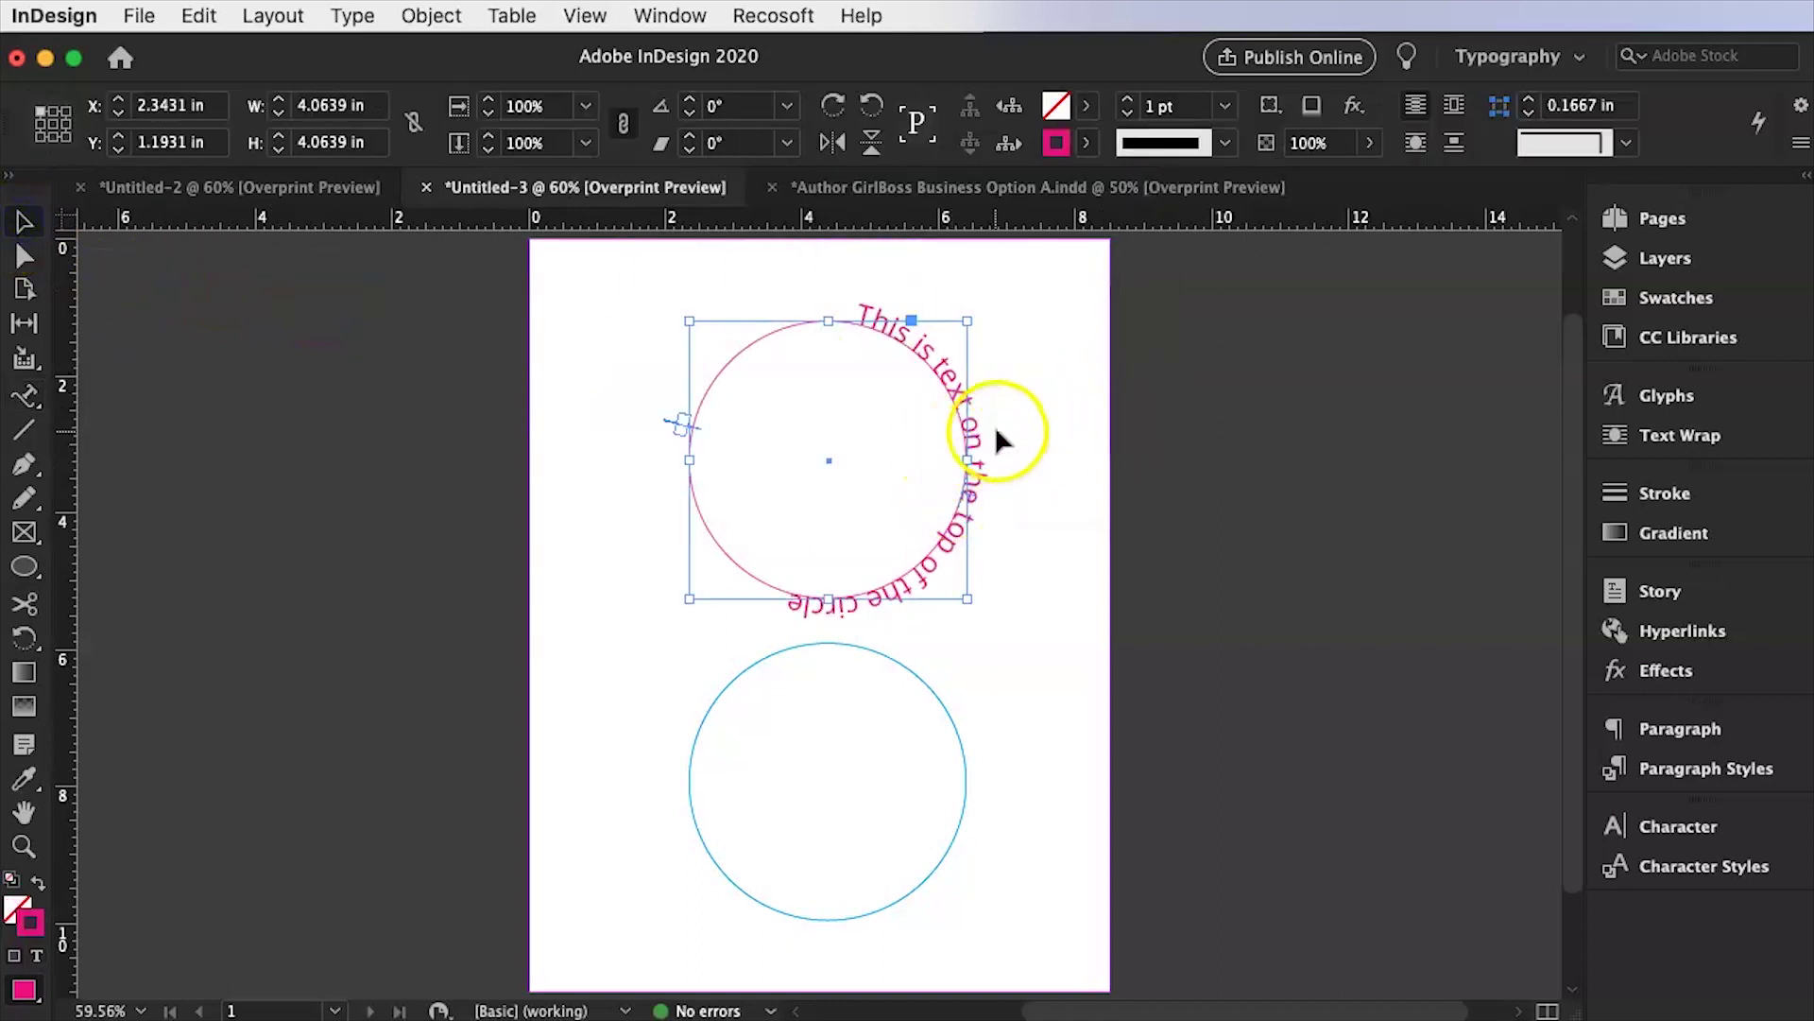
Rotate the magenta circle to about 103.5° so its text arches over the top.
left_click(1126, 530)
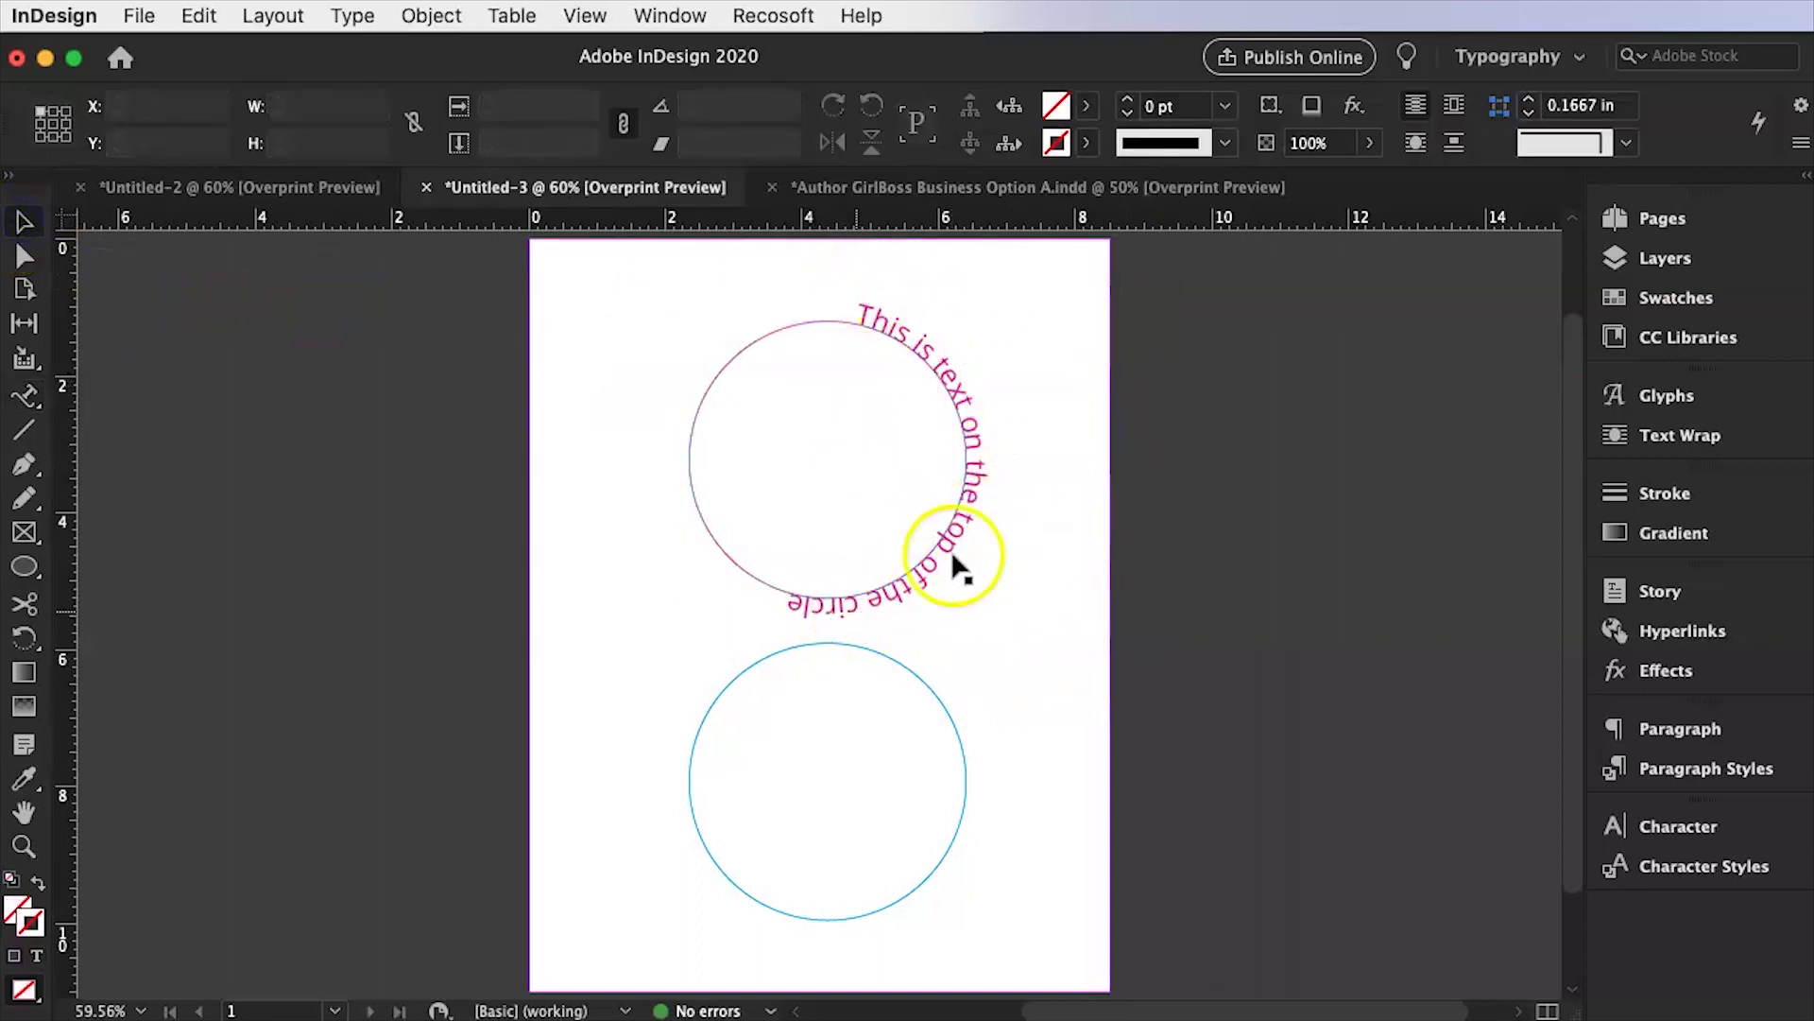
left_click(966, 500)
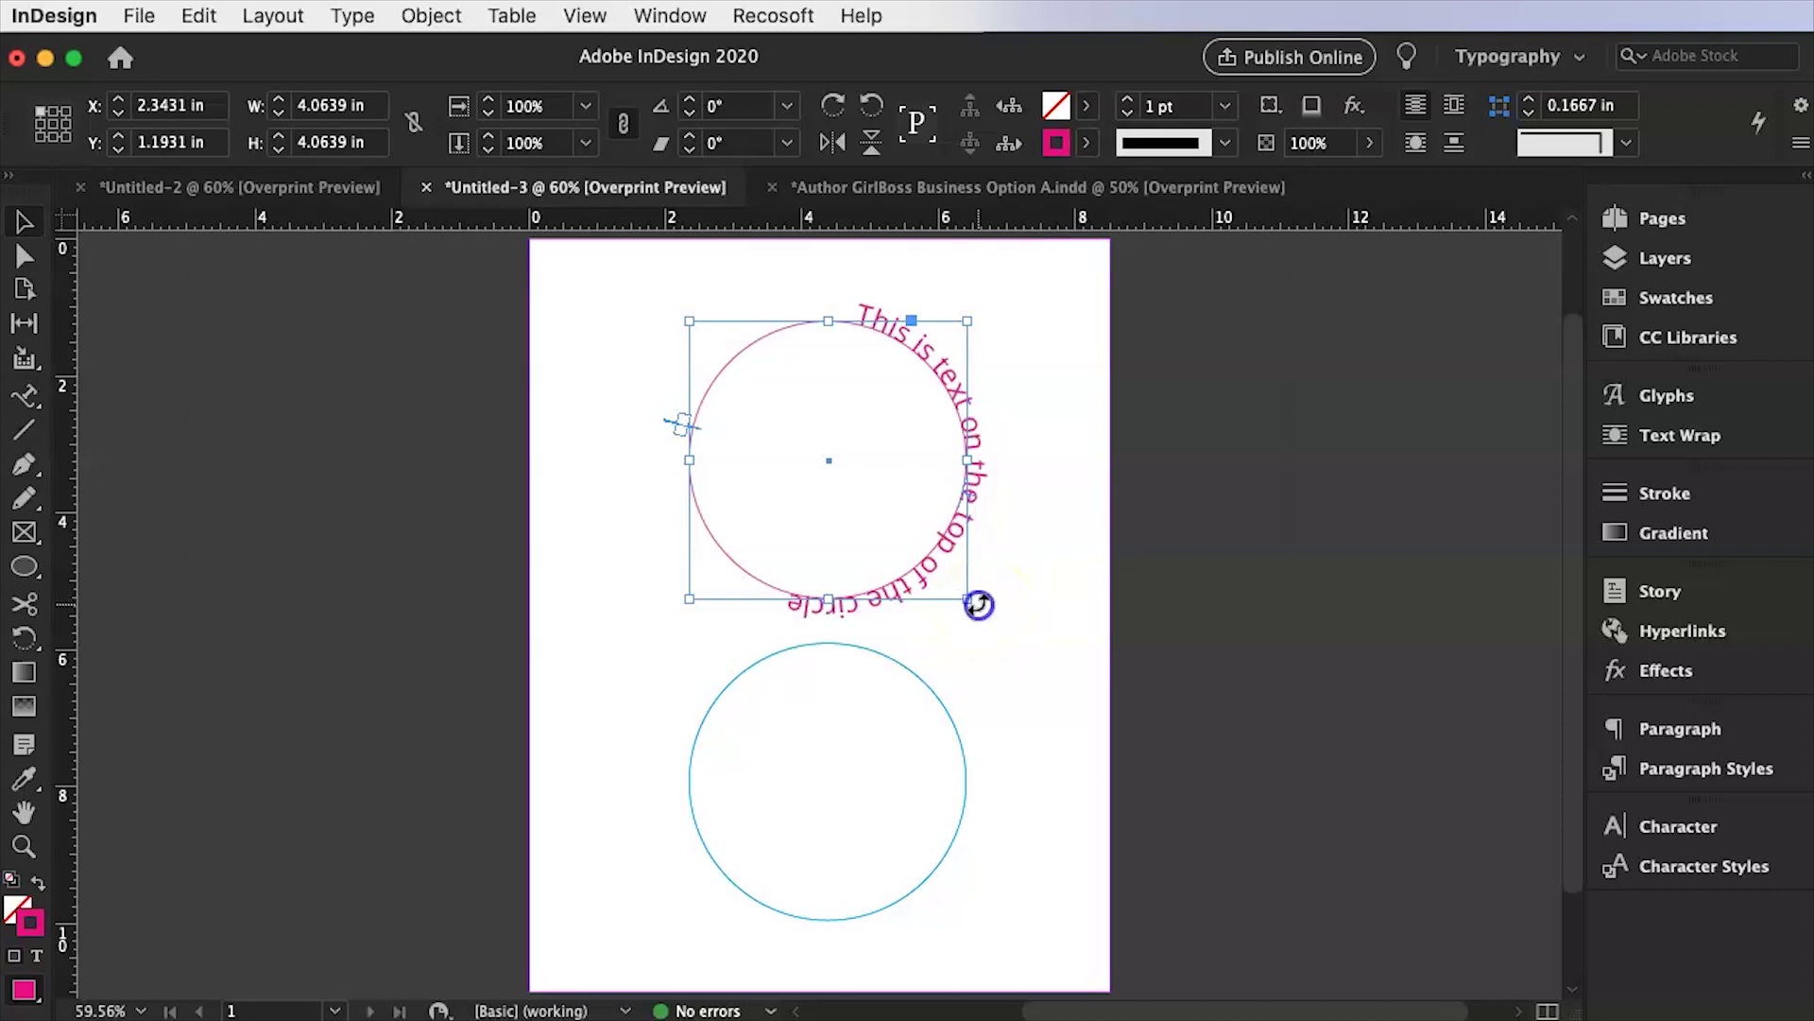
left_click_drag(979, 605, 899, 268)
left_click_drag(1030, 520, 1000, 570)
Drag the path text's end bracket along the circle so the whole phrase fits.
left_click(1108, 638)
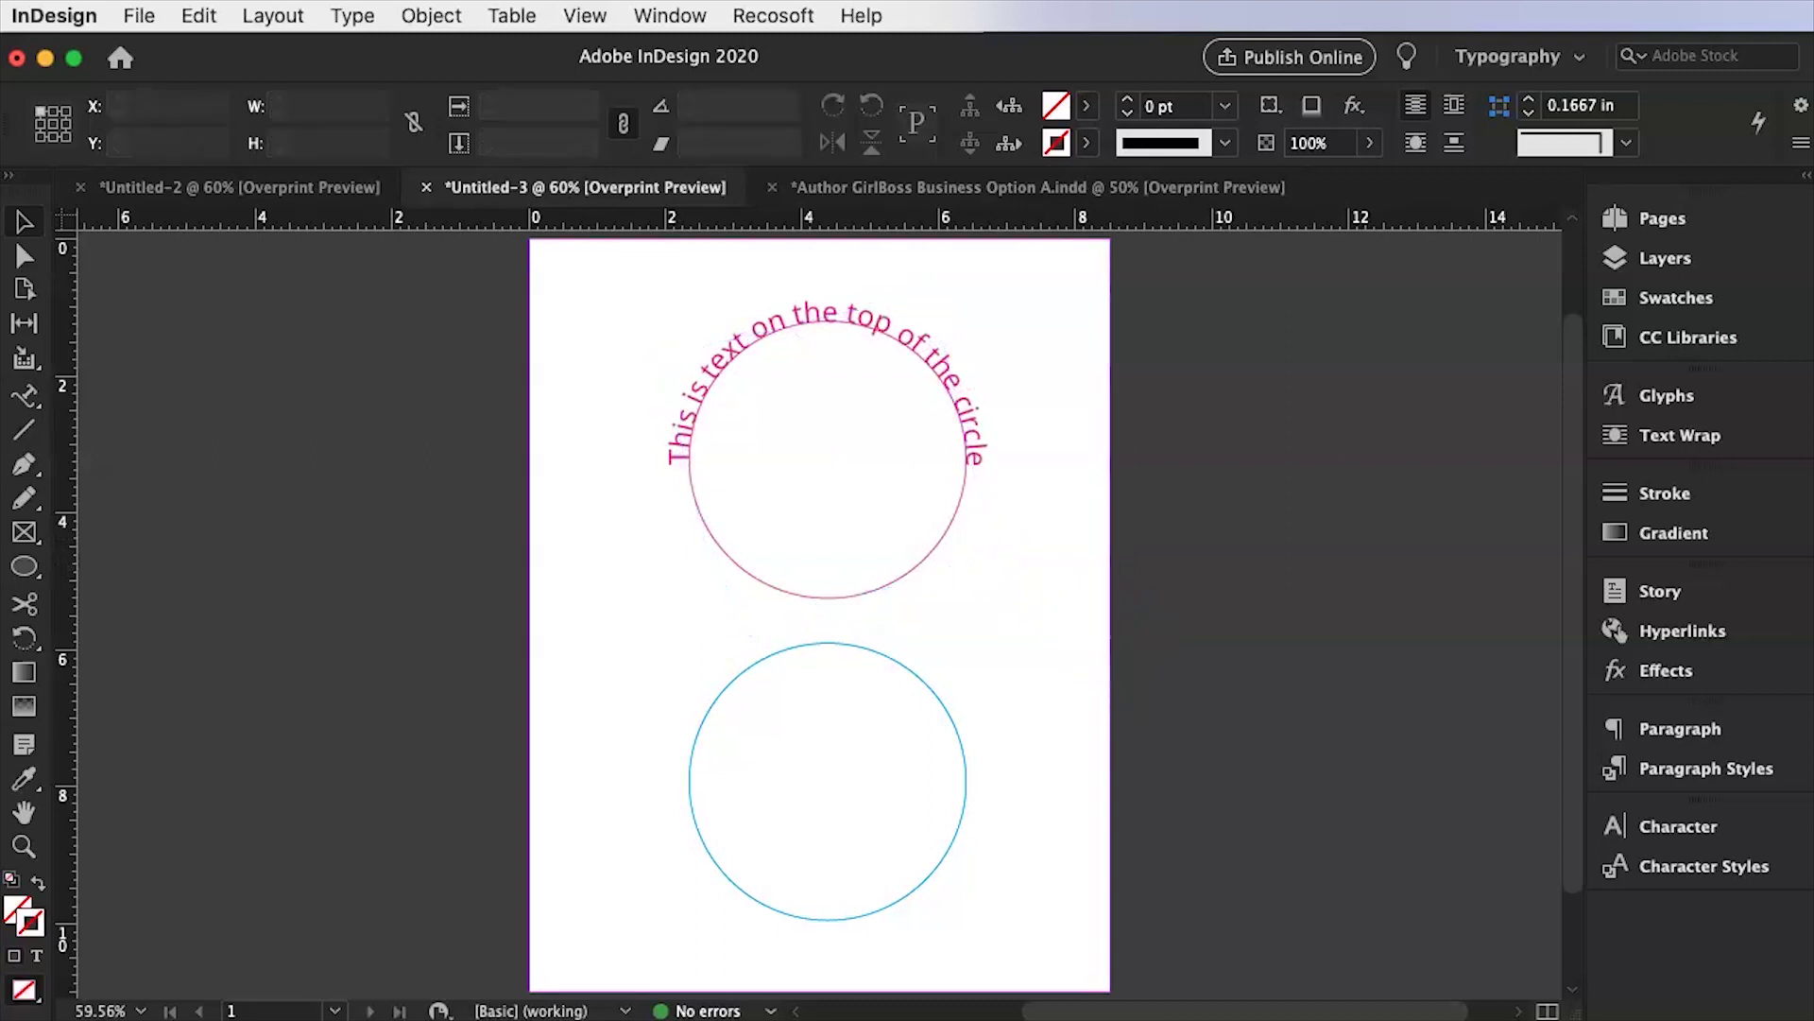
left_click(875, 326)
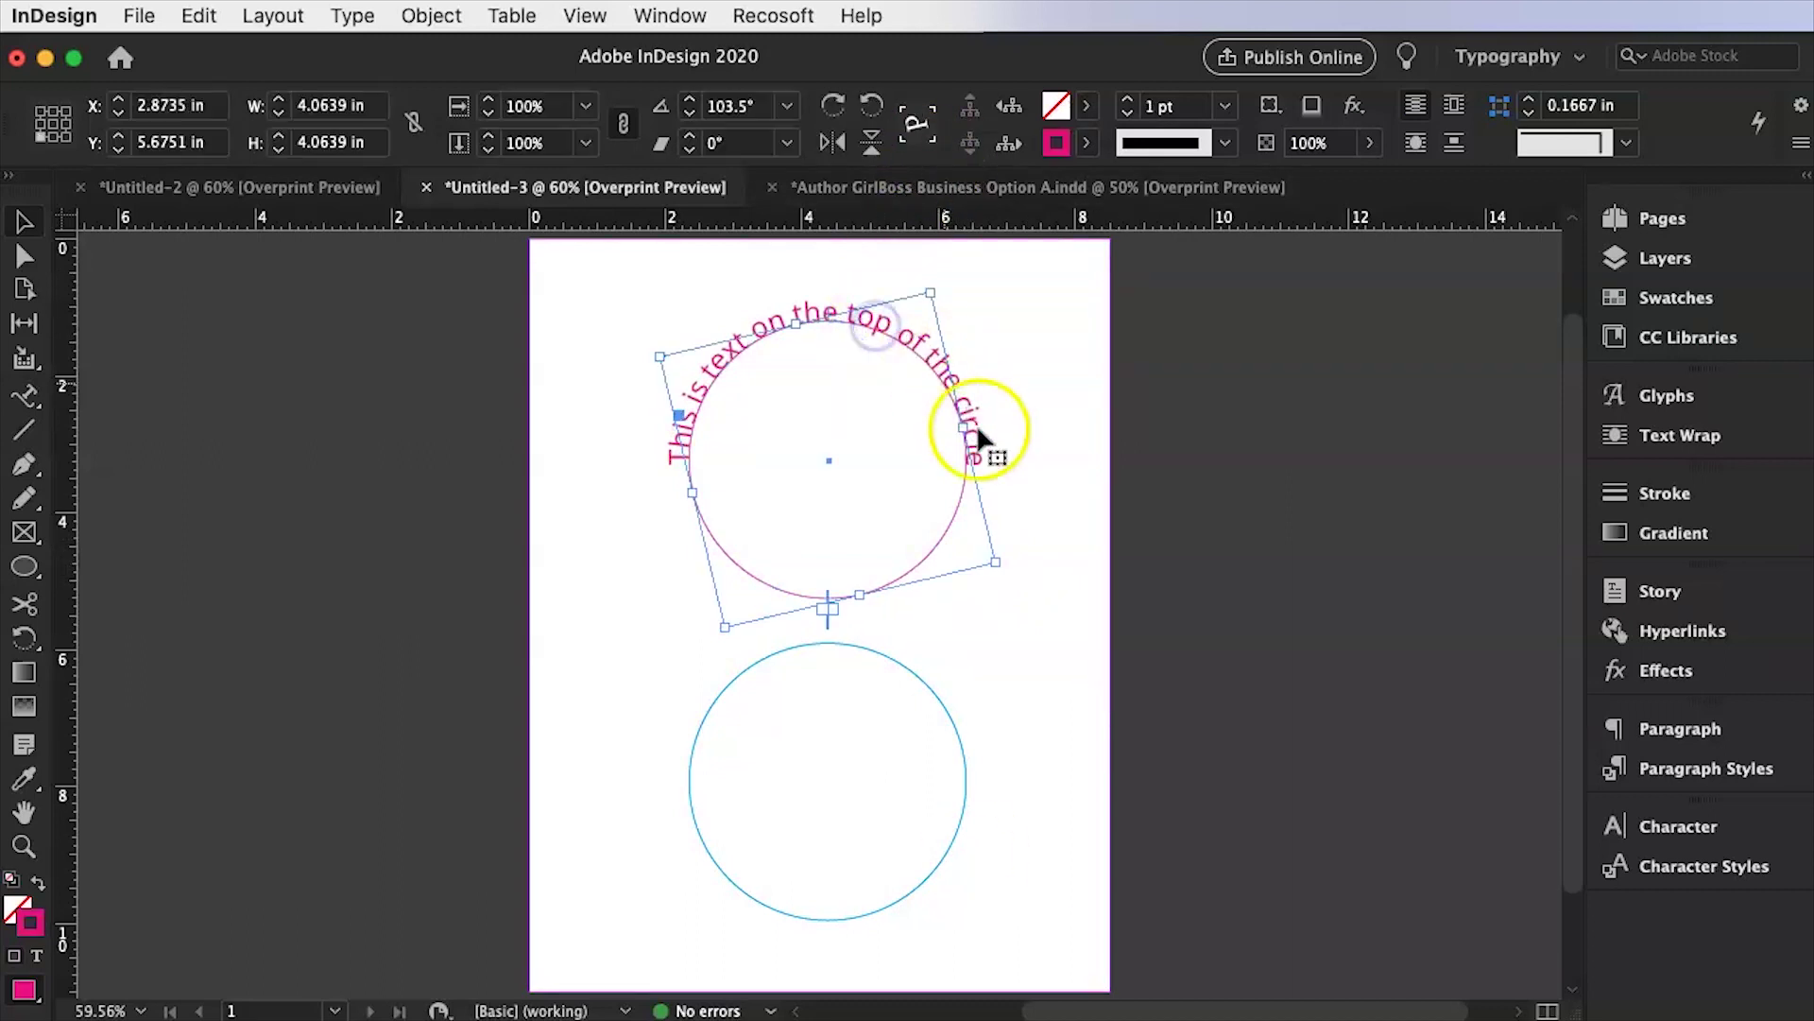
left_click_drag(977, 450, 965, 413)
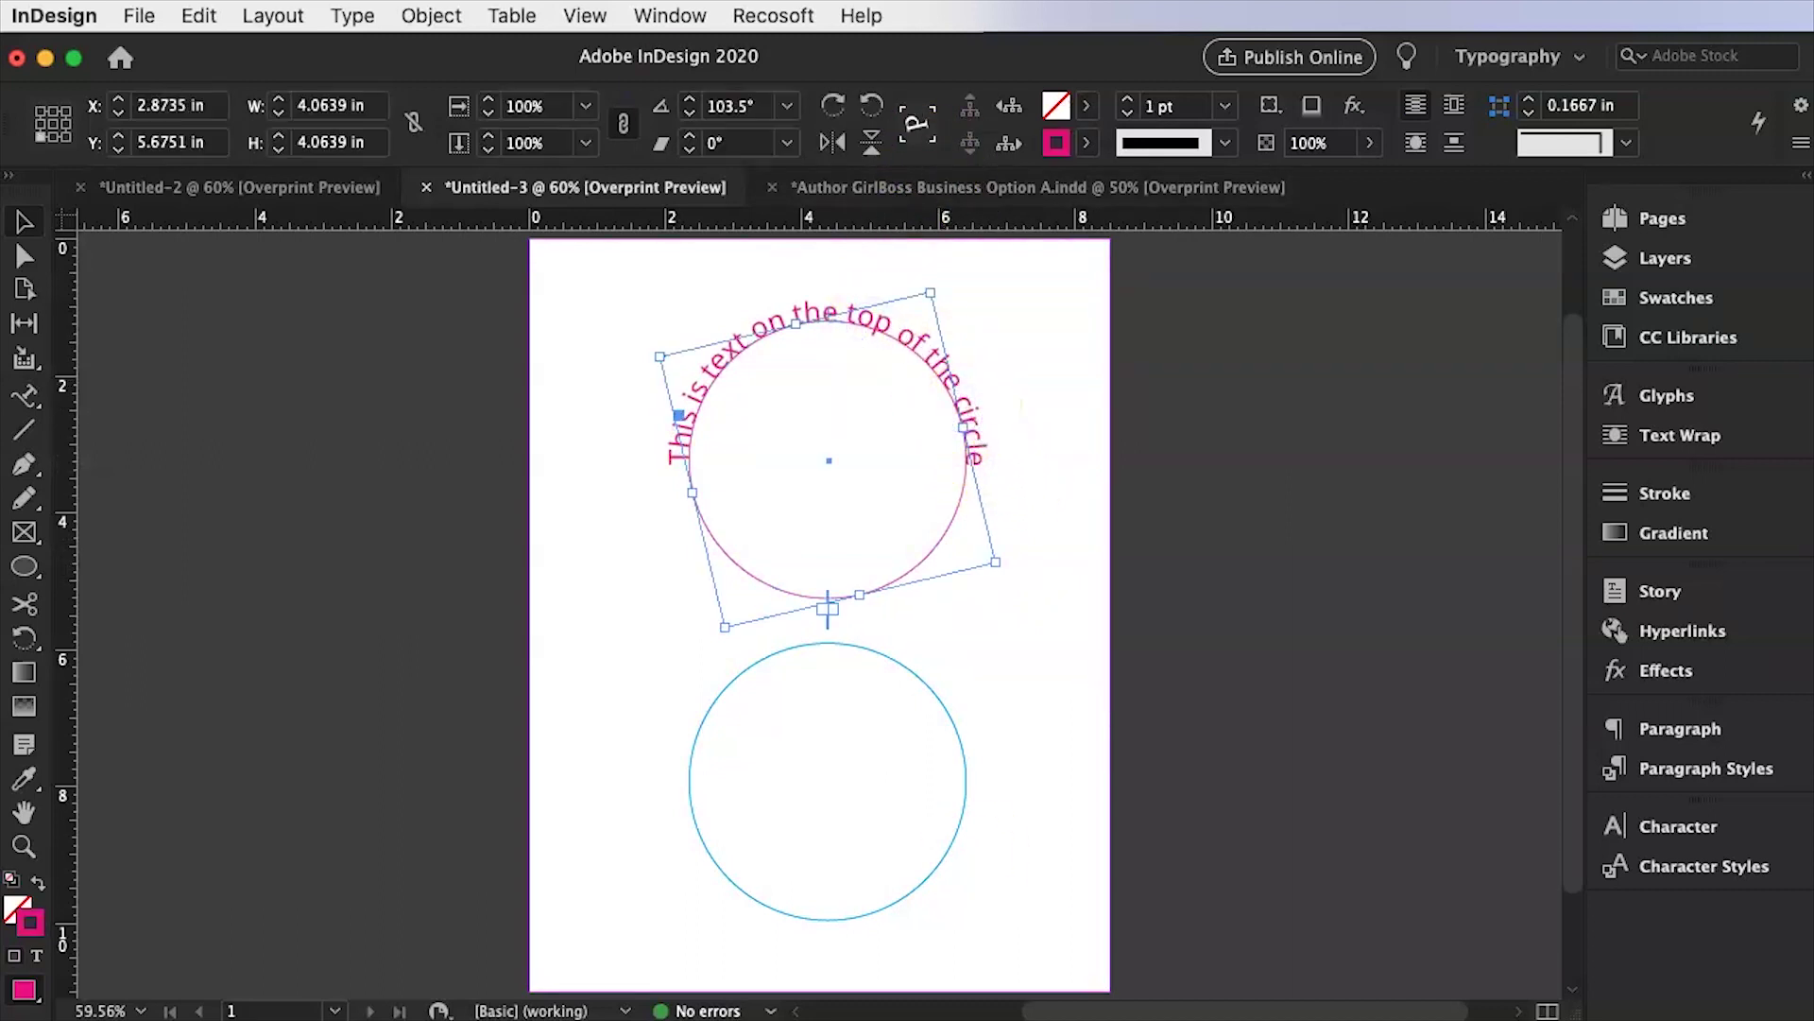
left_click(352, 15)
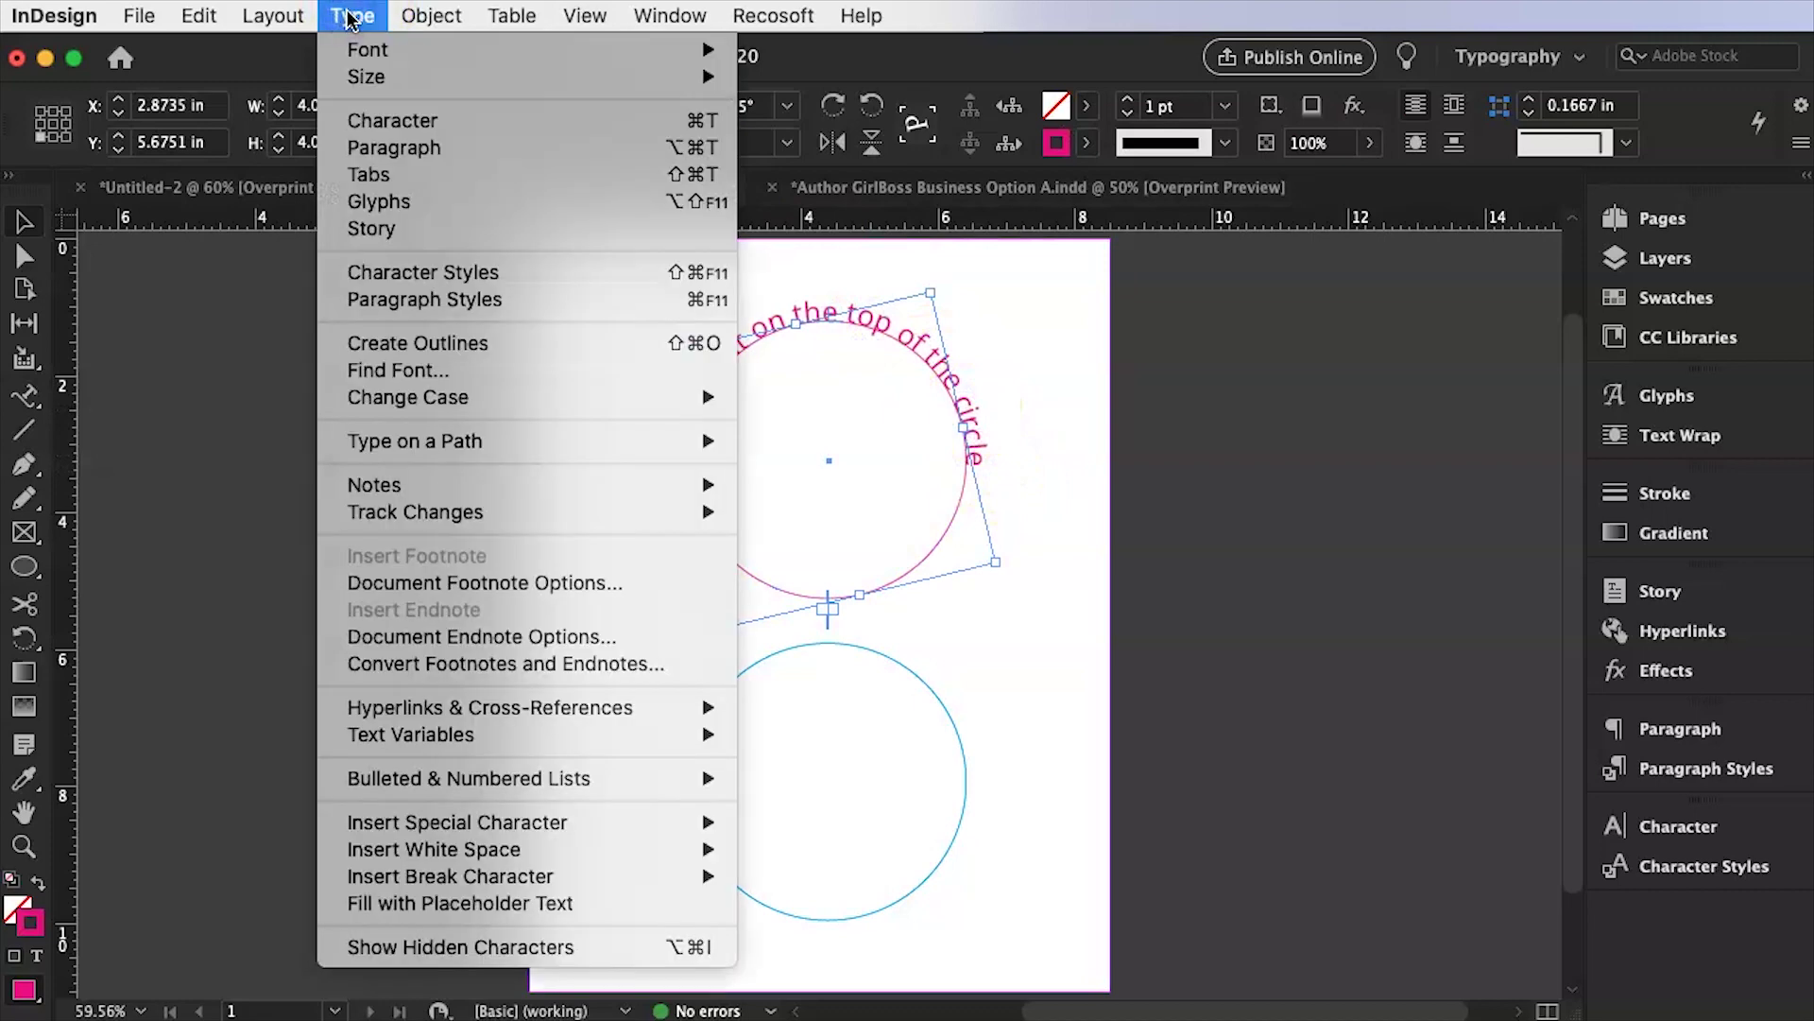
Open the Type on a Path Options and try Ascender alignment for the curved text.
left_click(412, 437)
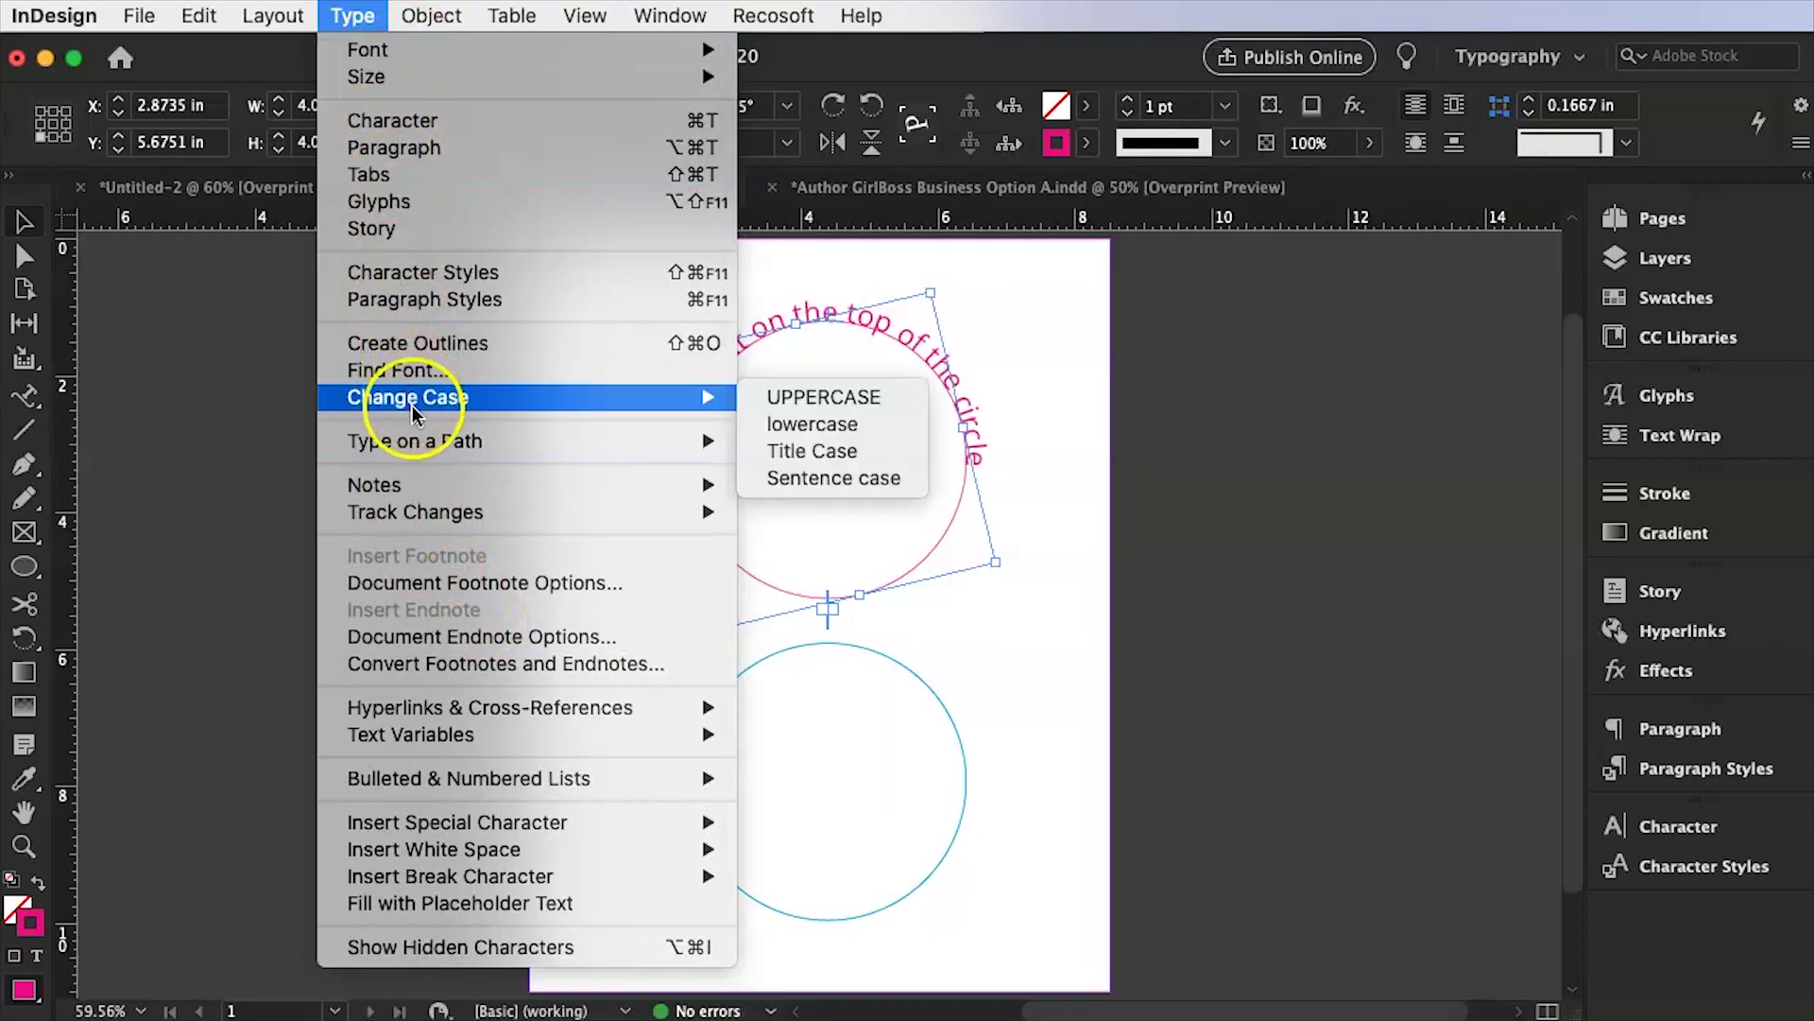
mouse_move(425, 440)
left_click(809, 441)
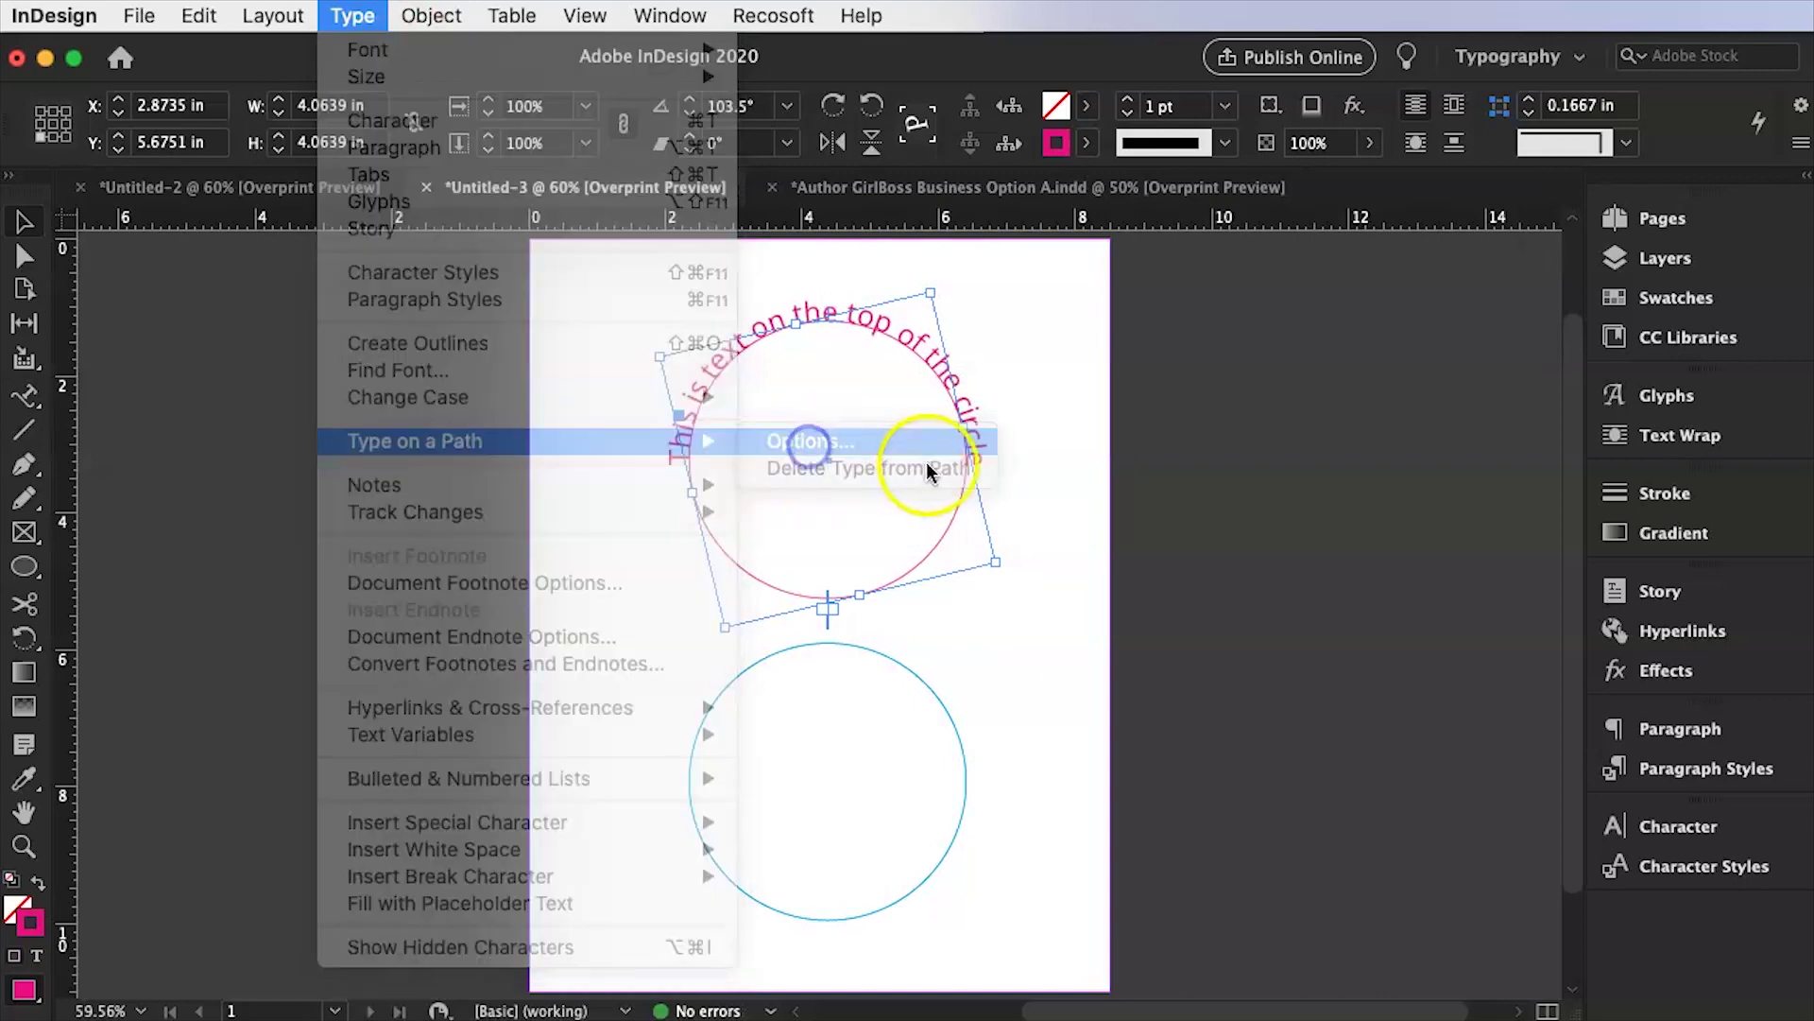
left_click_drag(1558, 654, 687, 693)
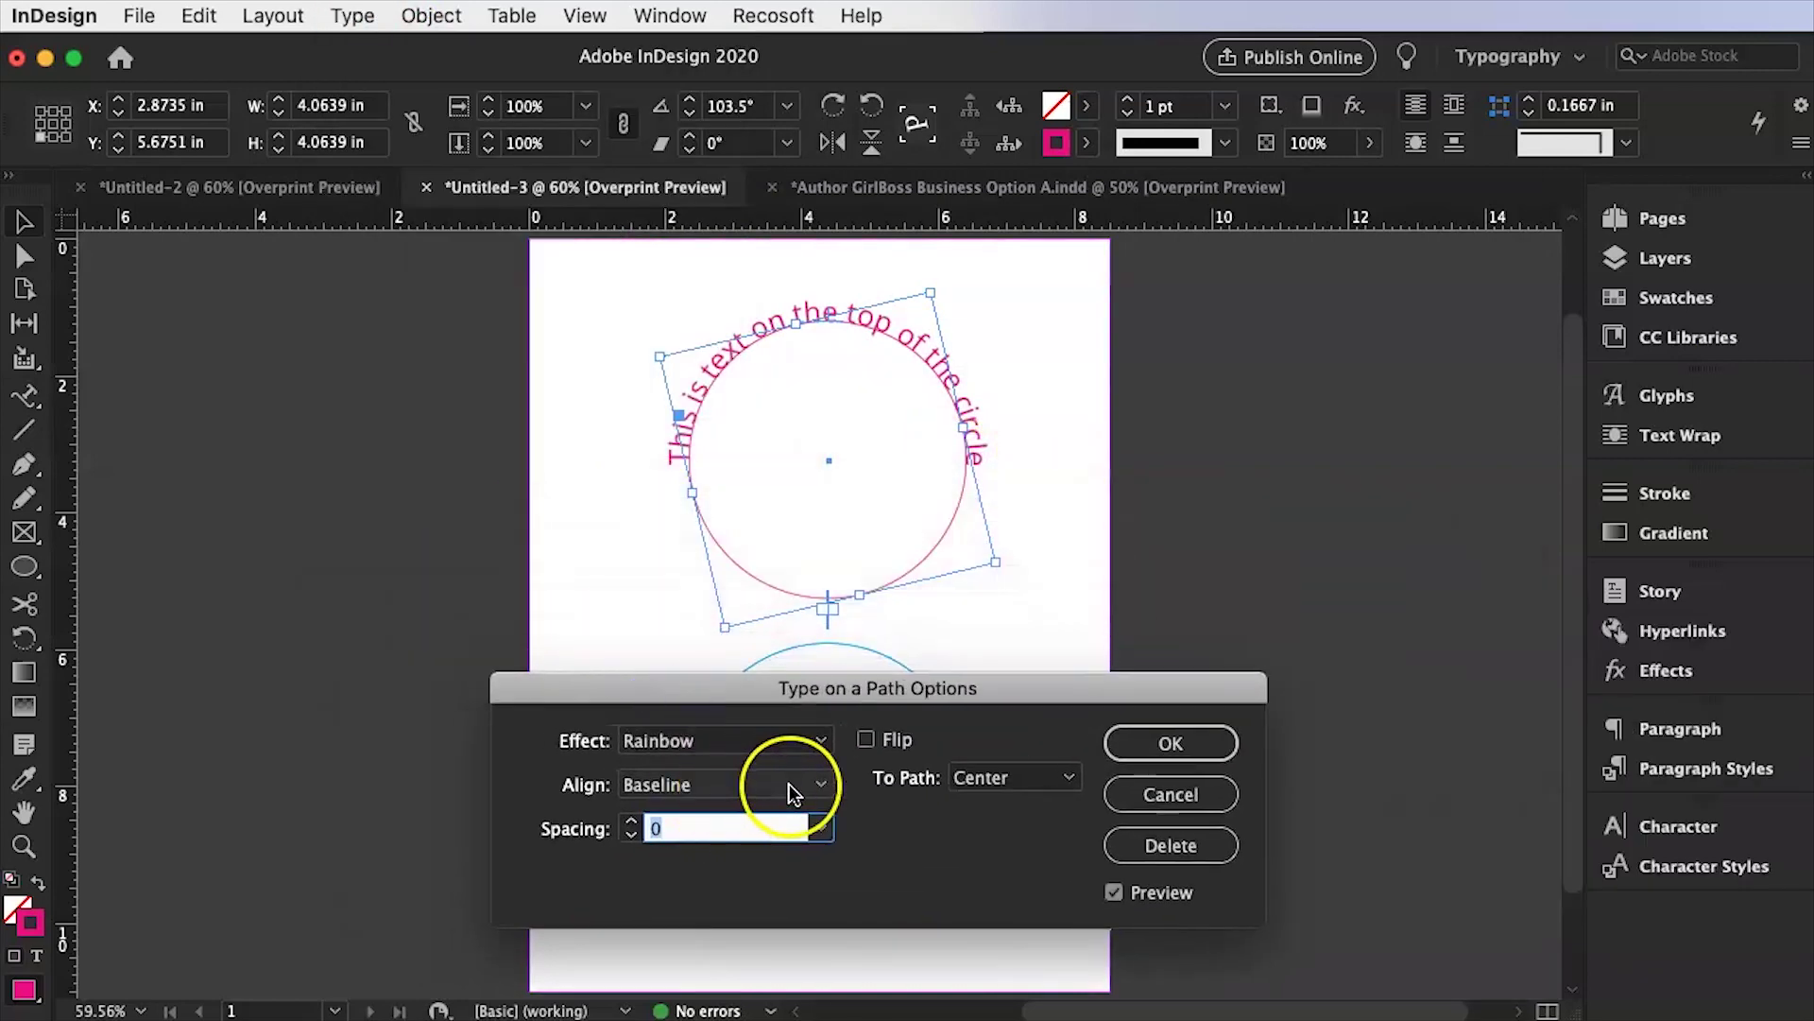
left_click(819, 787)
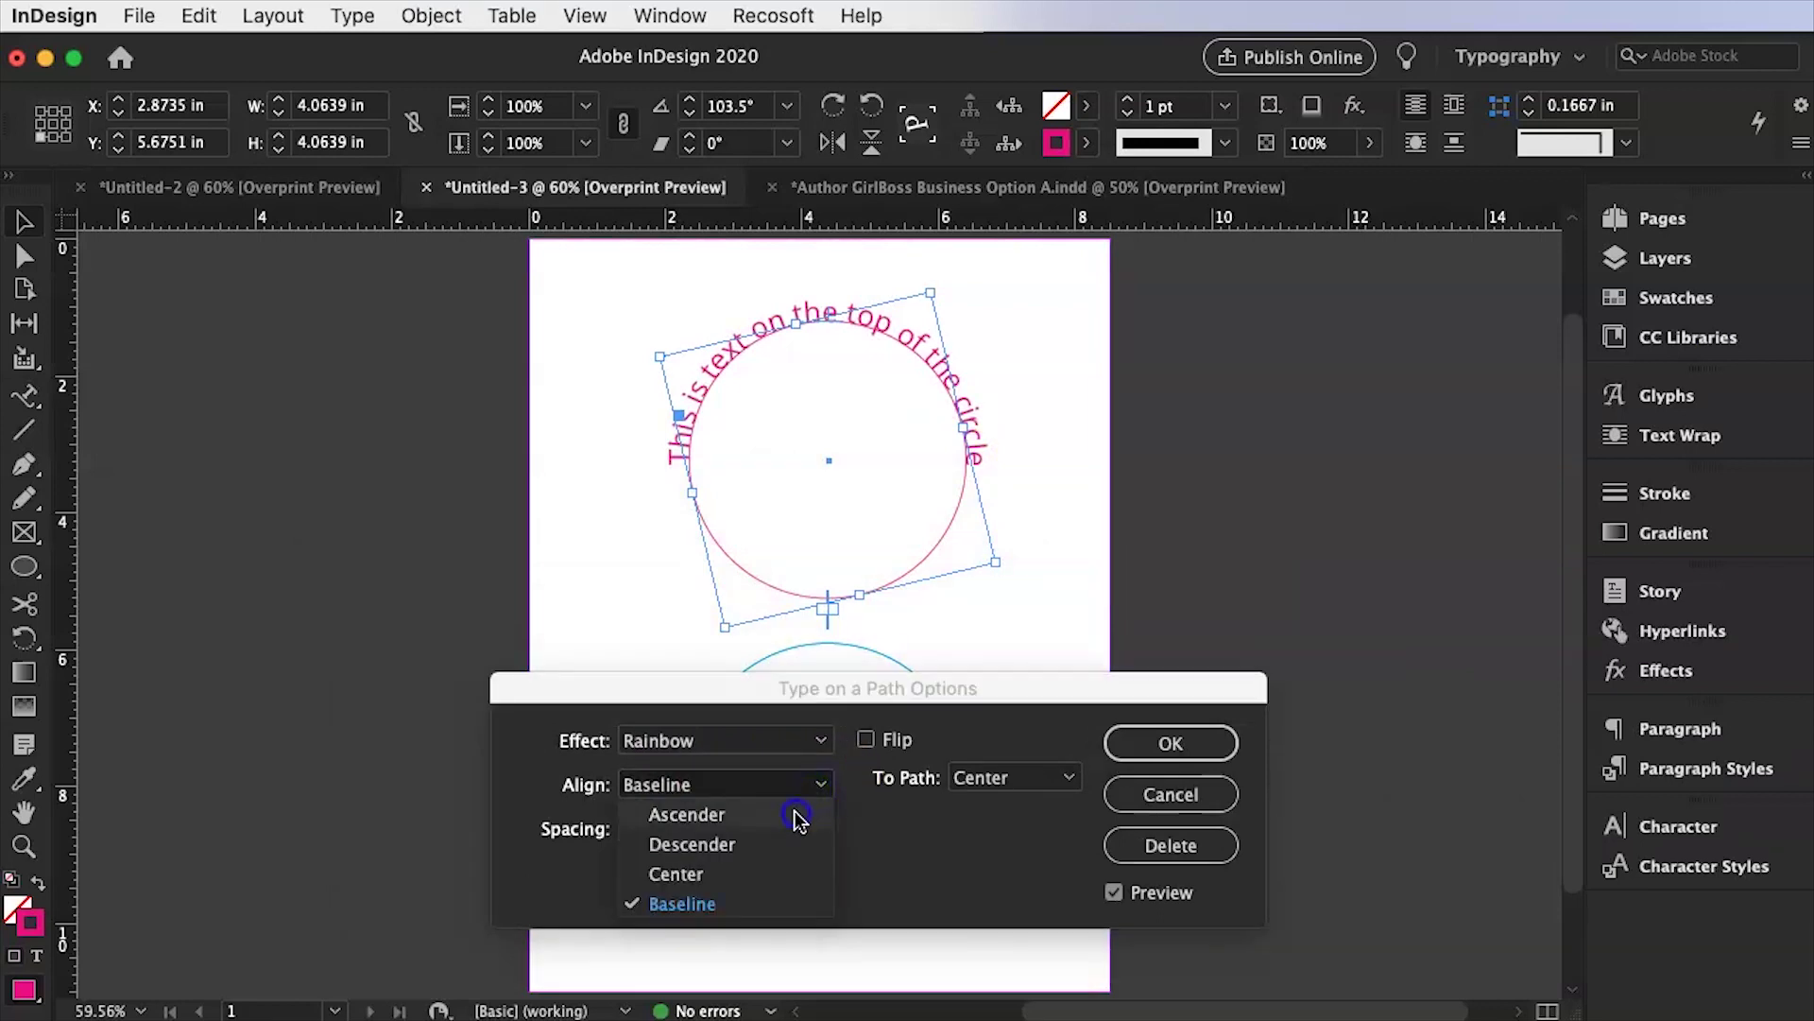
left_click(797, 819)
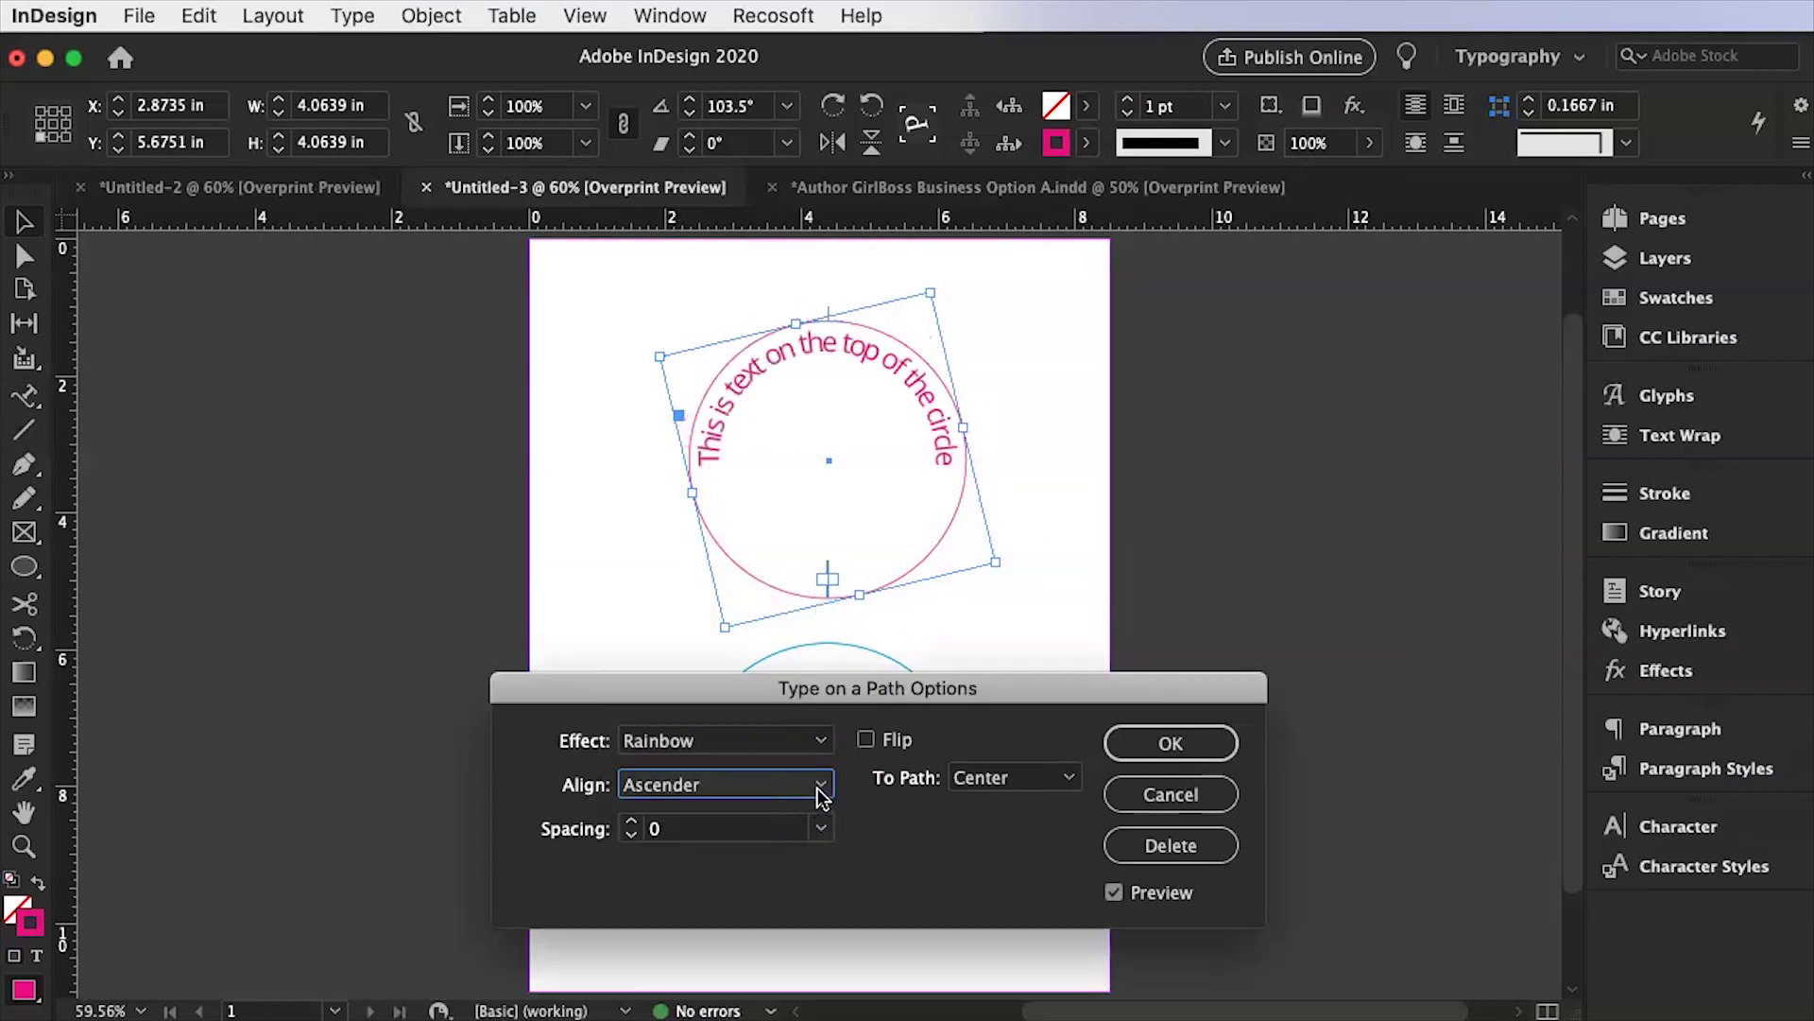
Compare Descender and Center alignment, then keep Align set to Baseline and confirm.
left_click(818, 792)
left_click(819, 842)
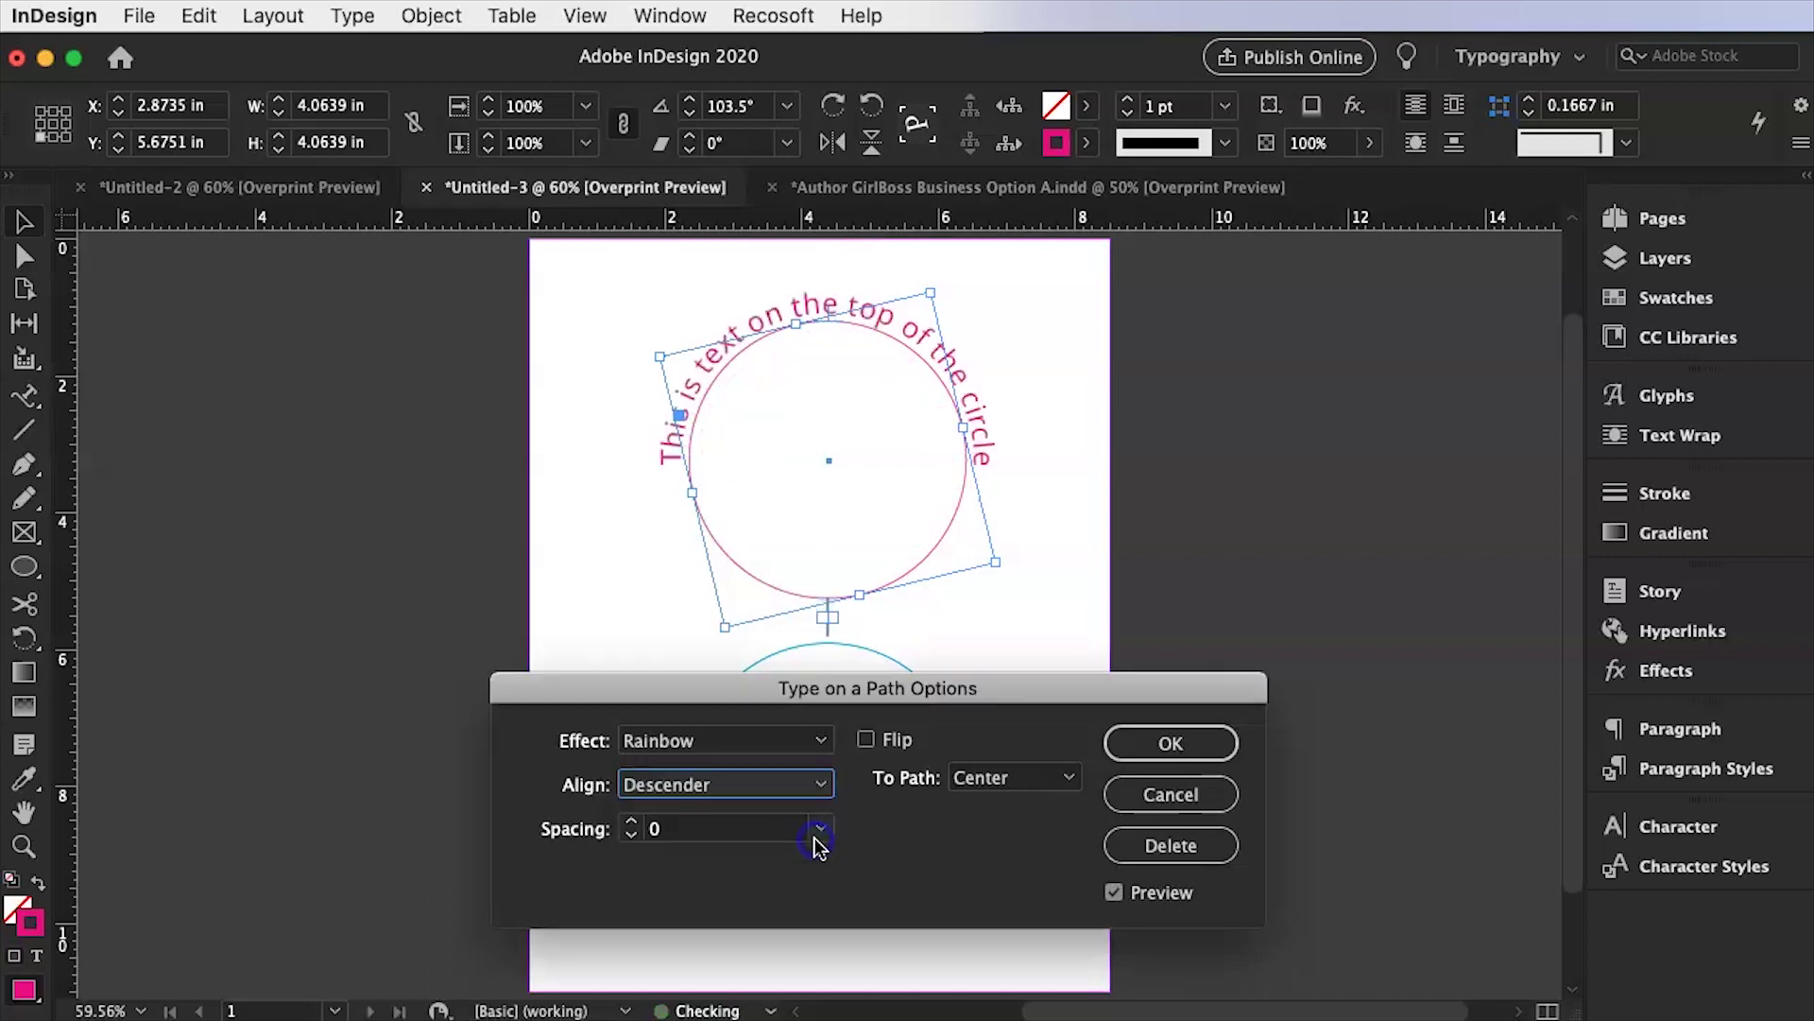
left_click(818, 792)
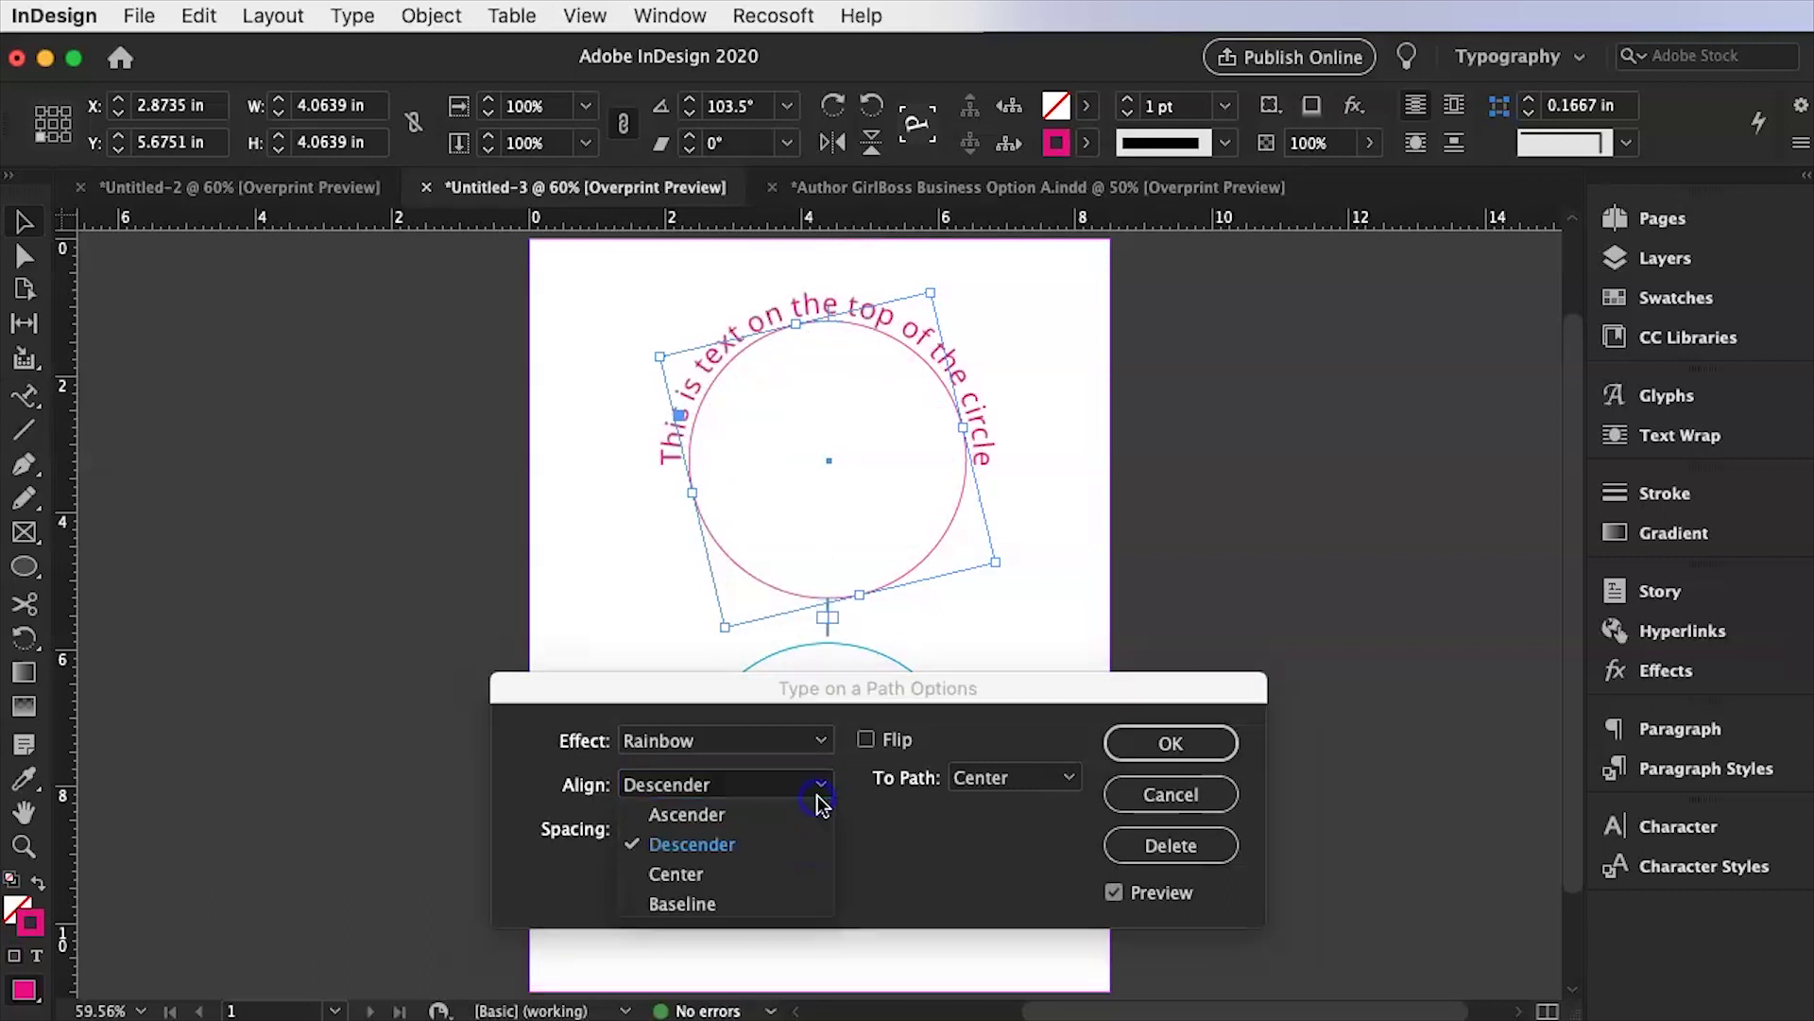
left_click(801, 871)
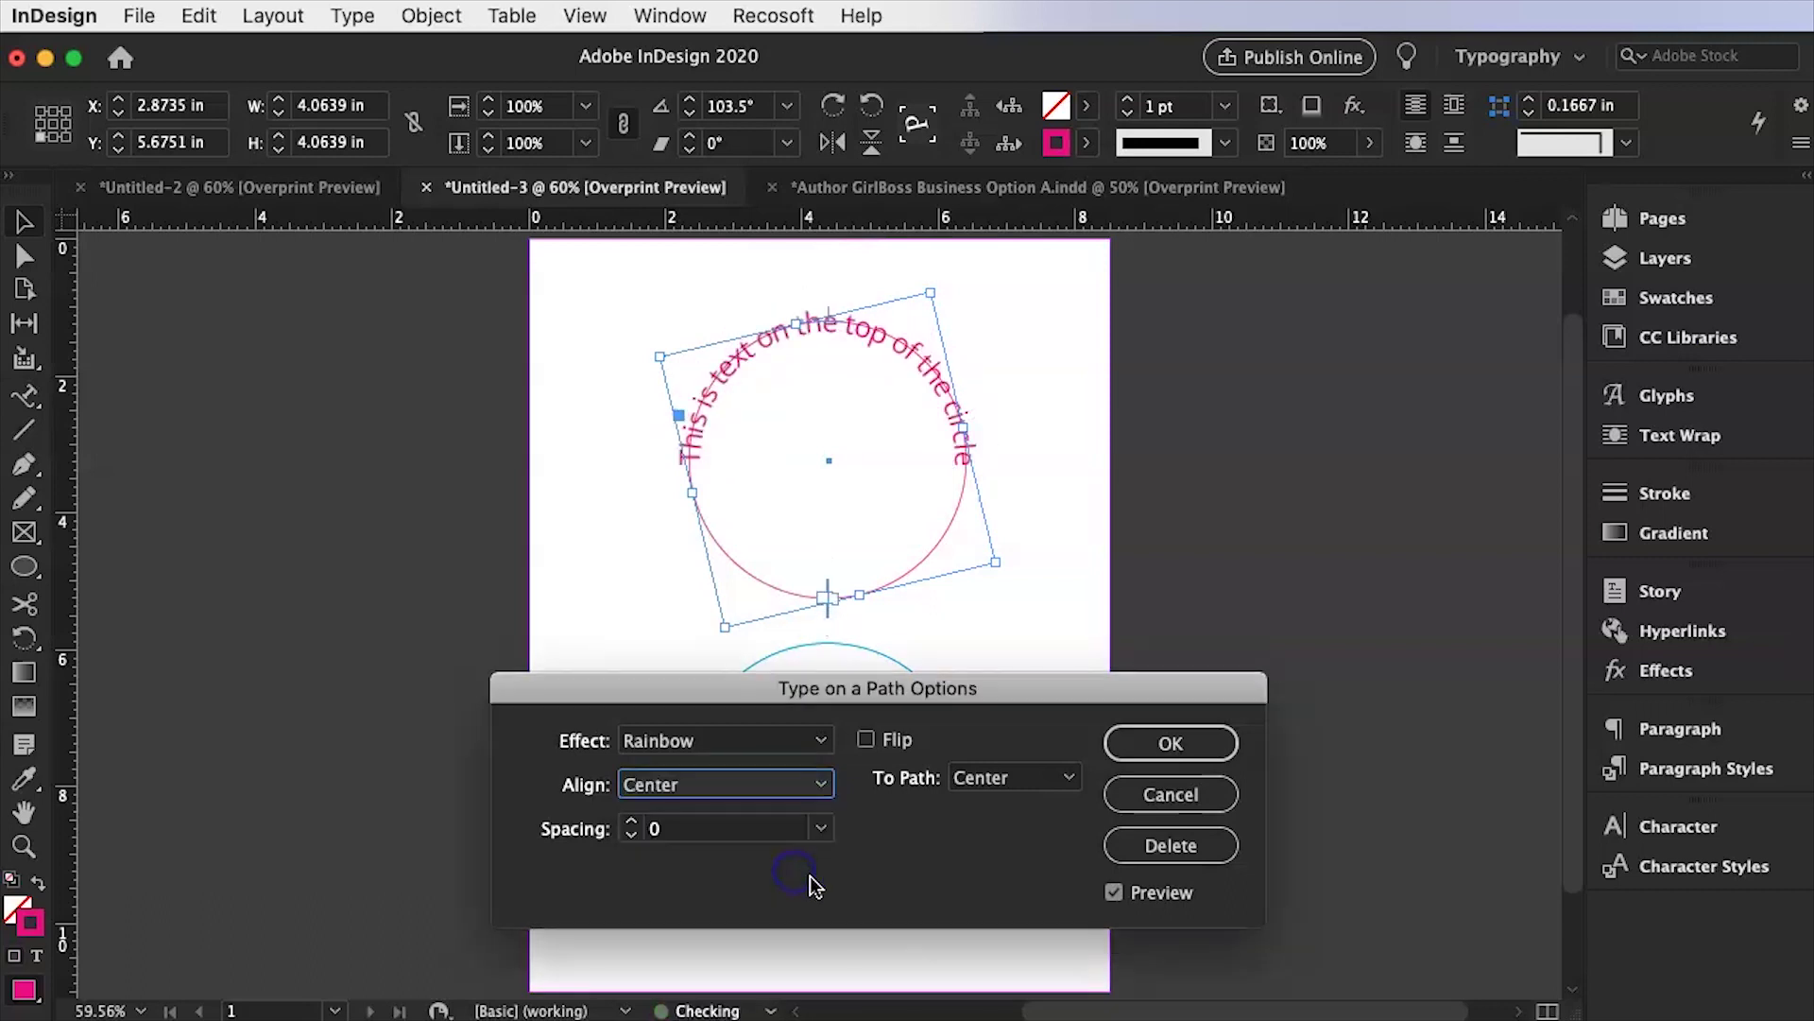
left_click(820, 785)
left_click(789, 903)
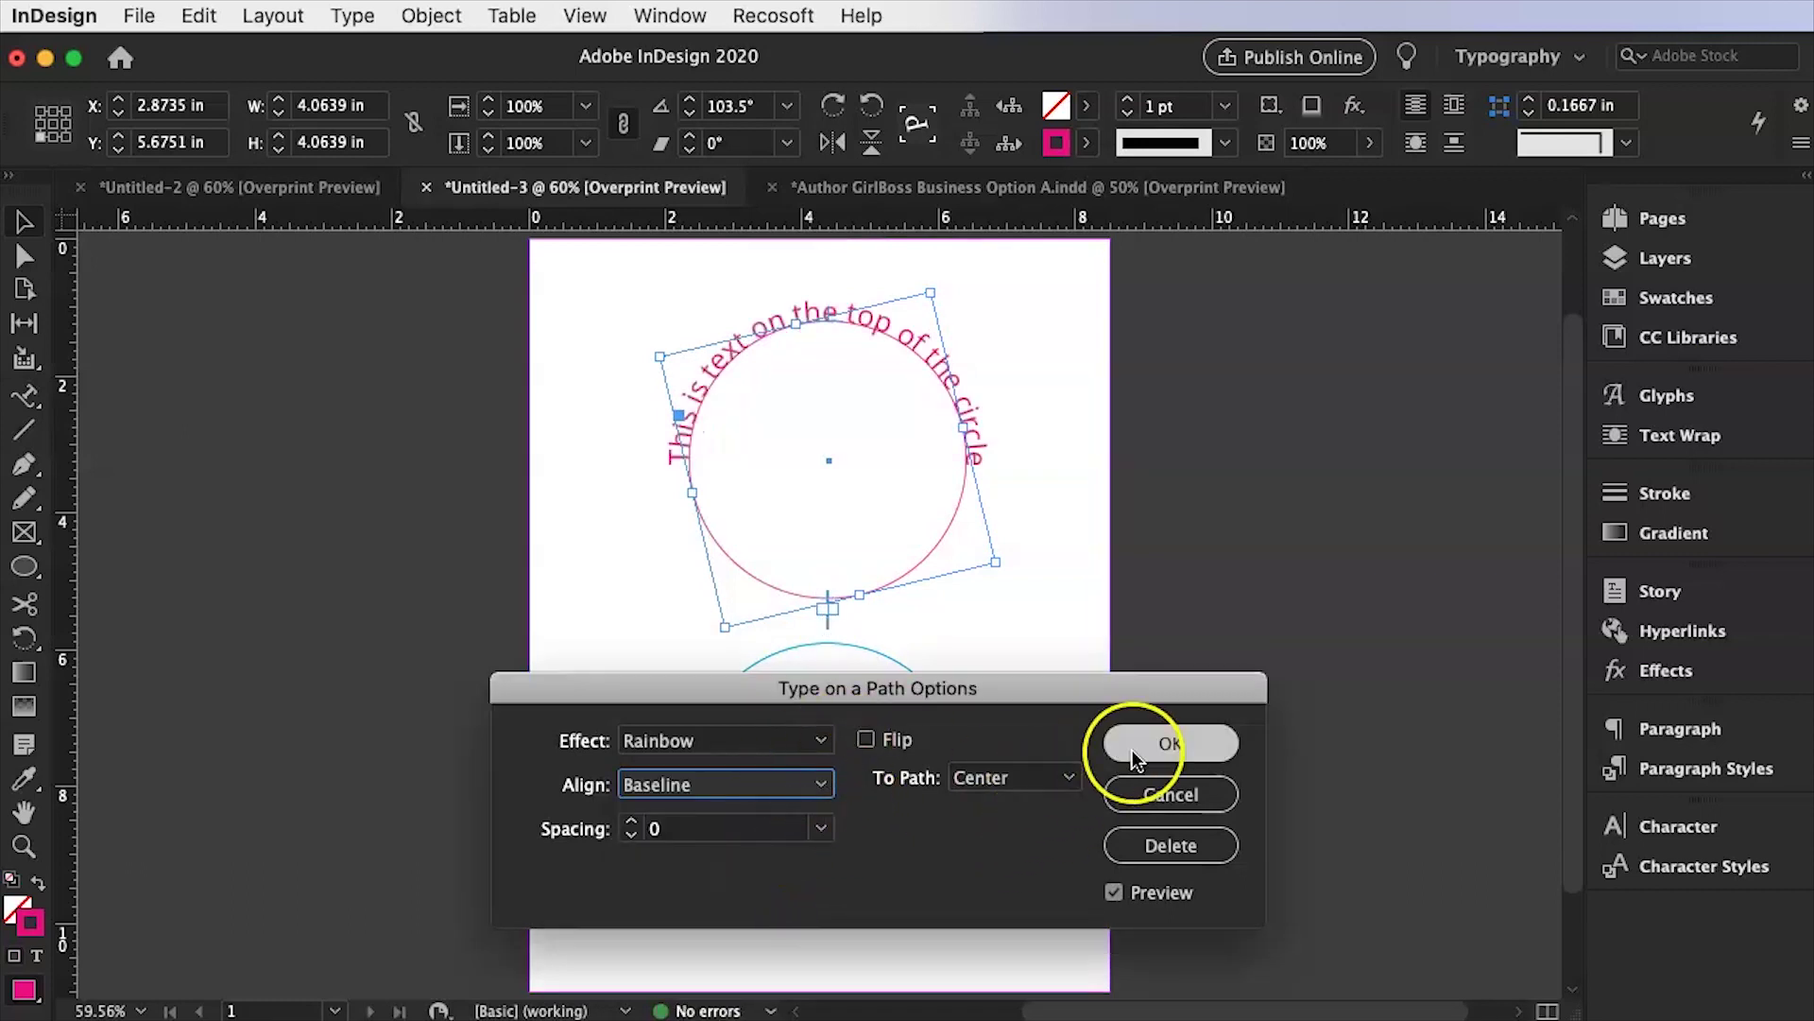
left_click(1165, 746)
left_click(1065, 514)
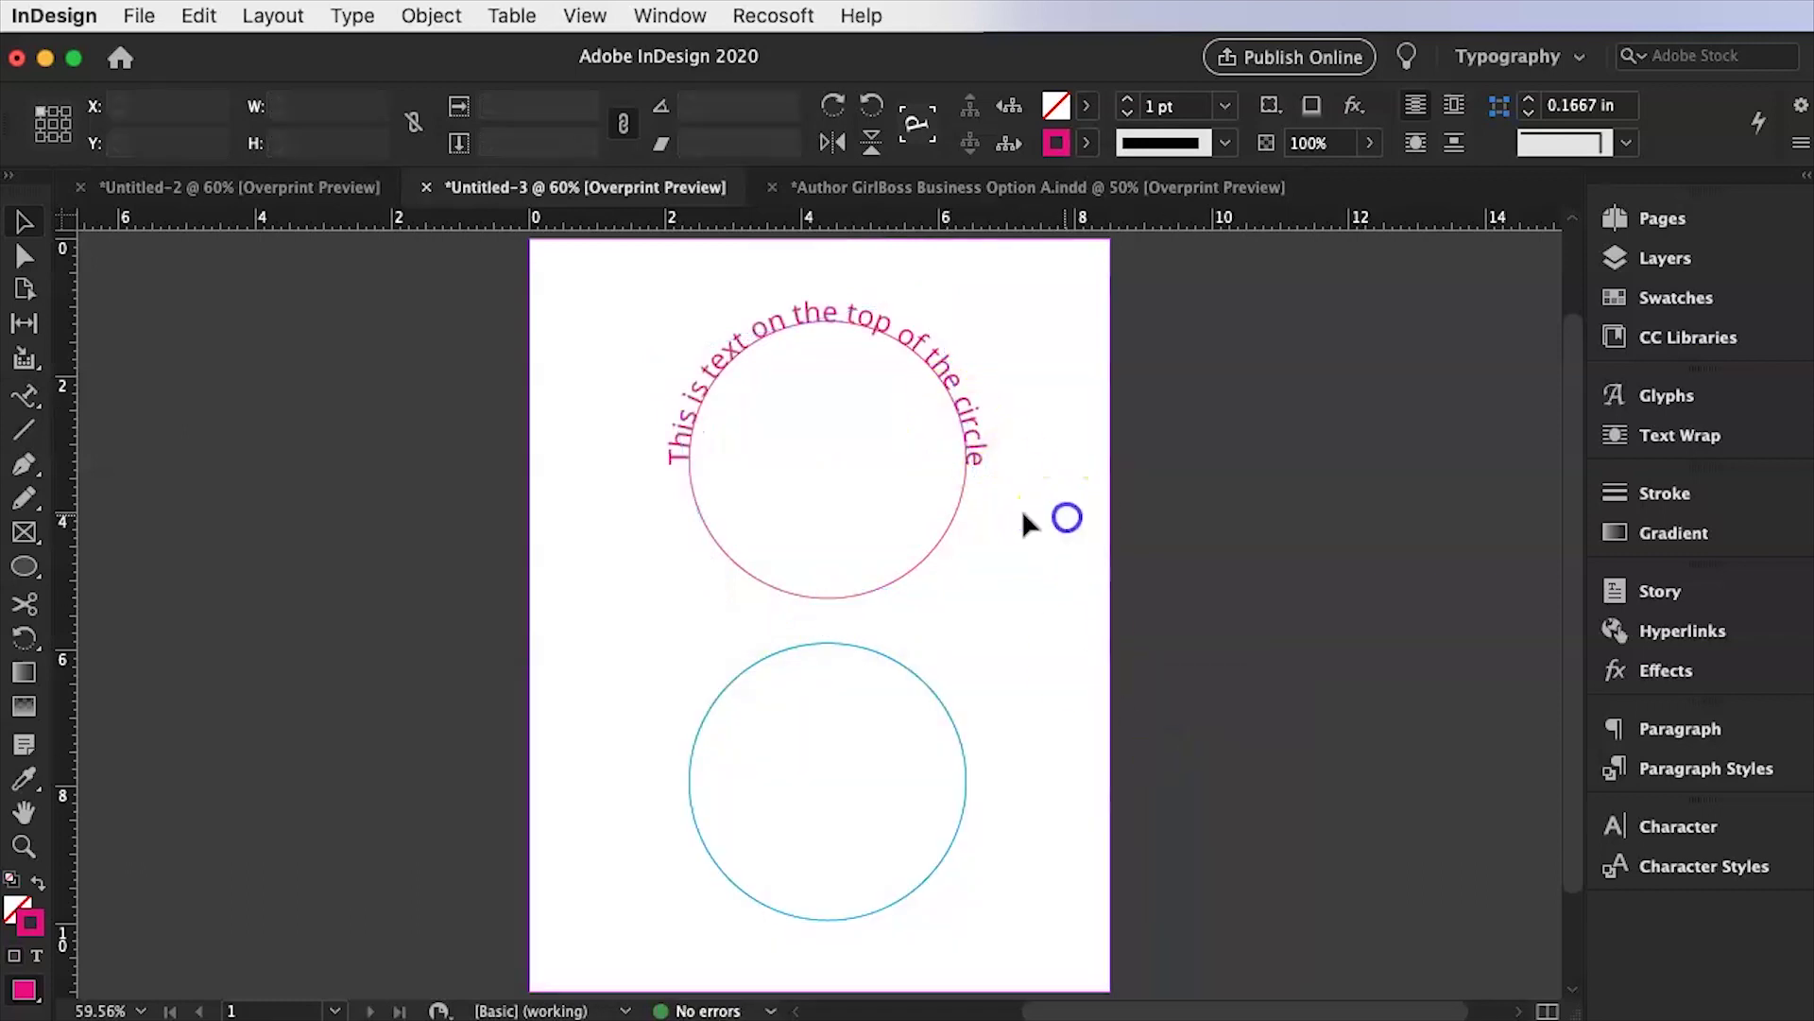
Set the top circle's stroke to [None] and deselect it.
left_click(914, 563)
left_click(1087, 142)
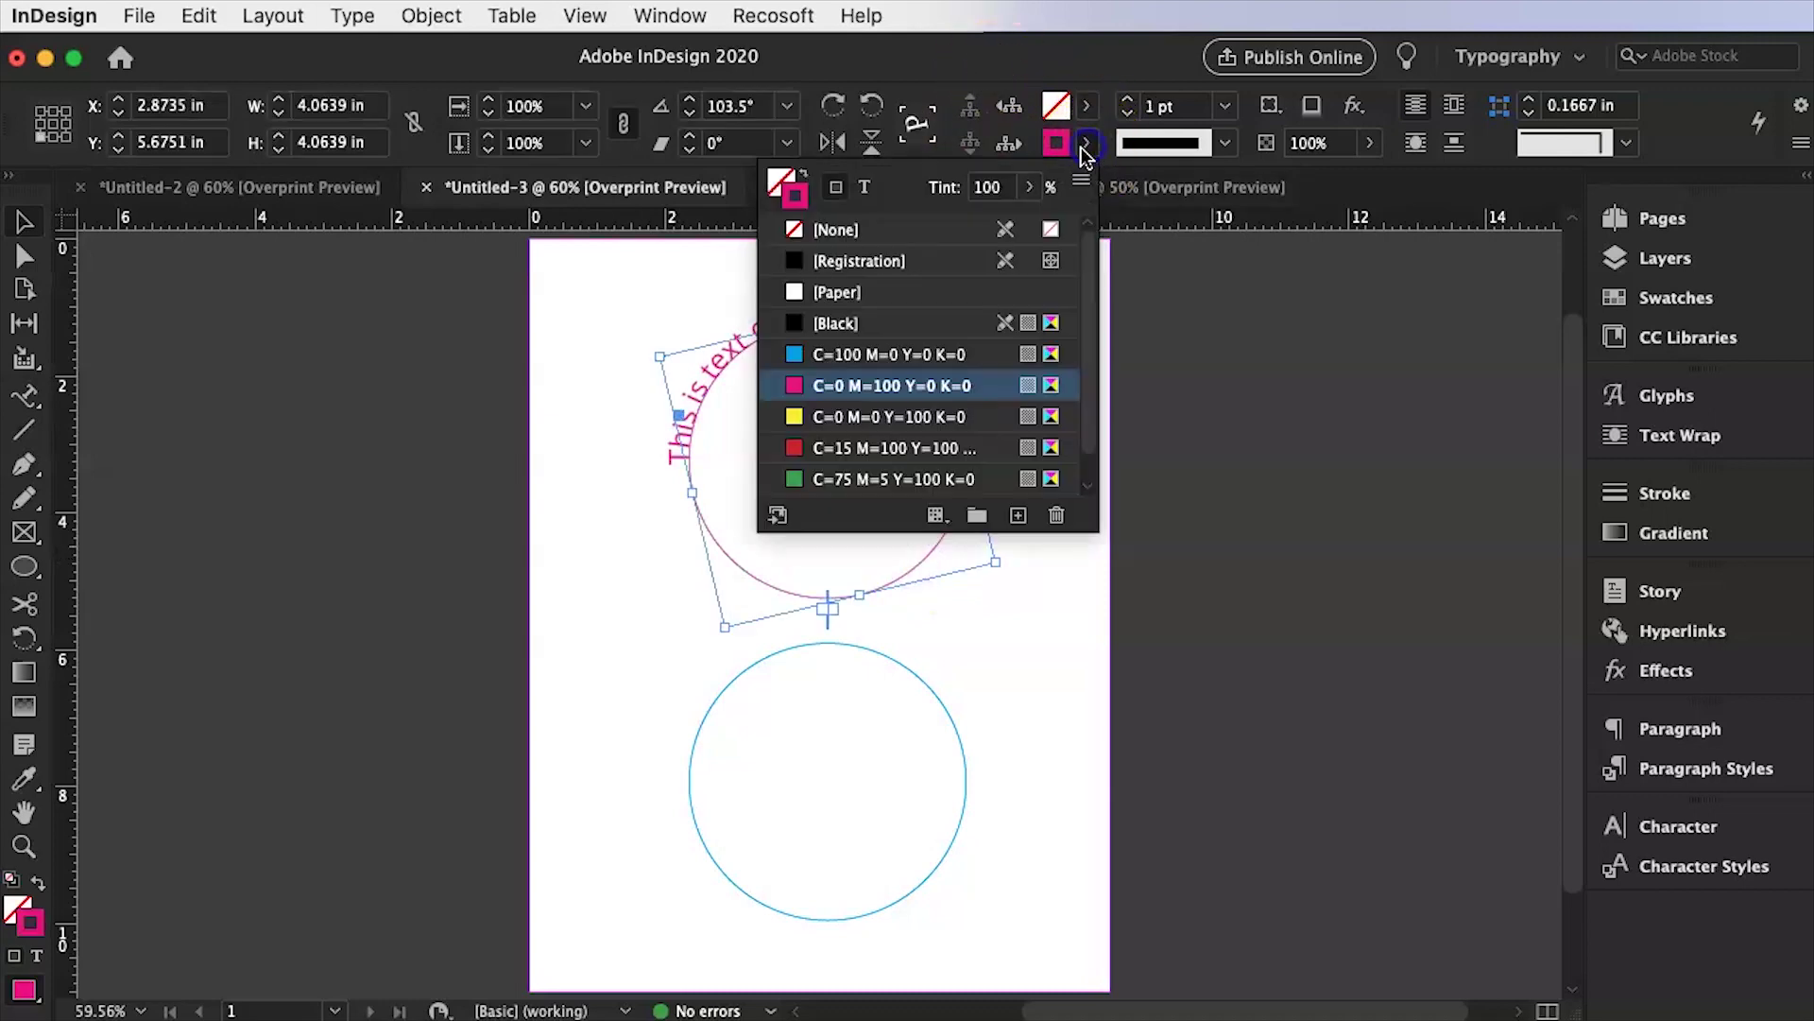
left_click(841, 232)
left_click(1019, 690)
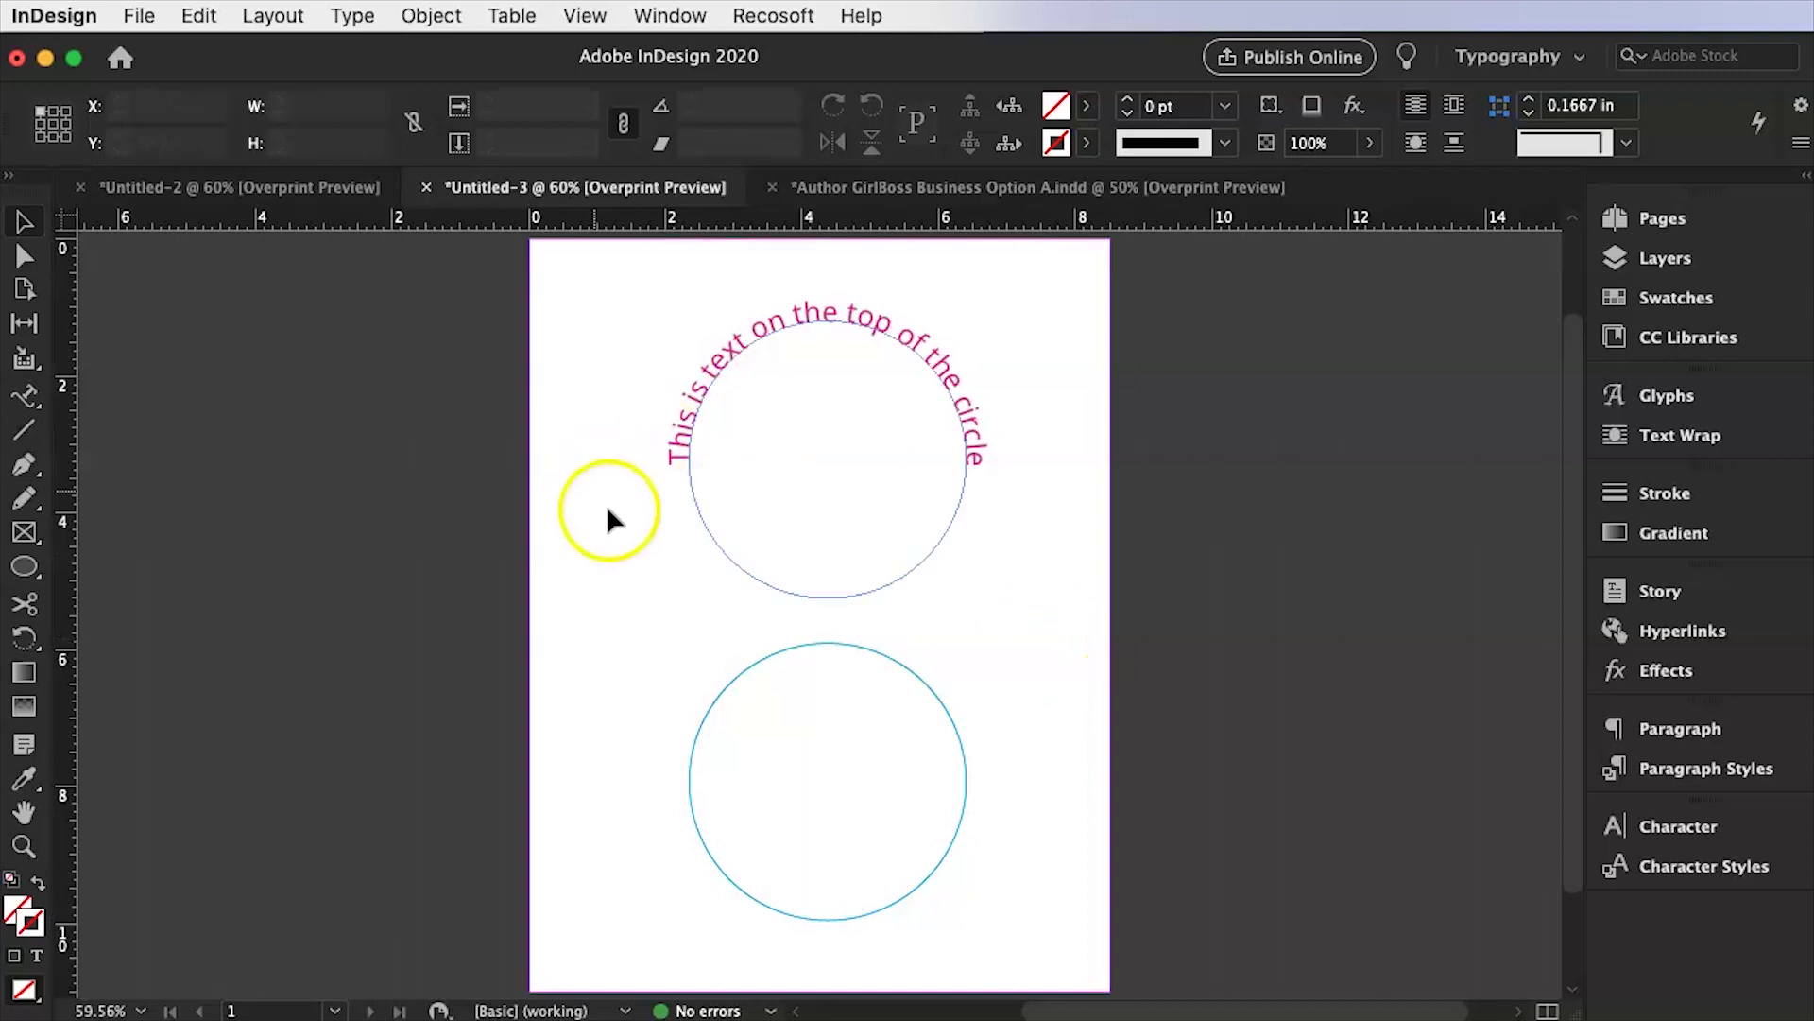
Glance at the GirlBoss business plan, return to Untitled-3 and select the blue circle.
left_click(945, 186)
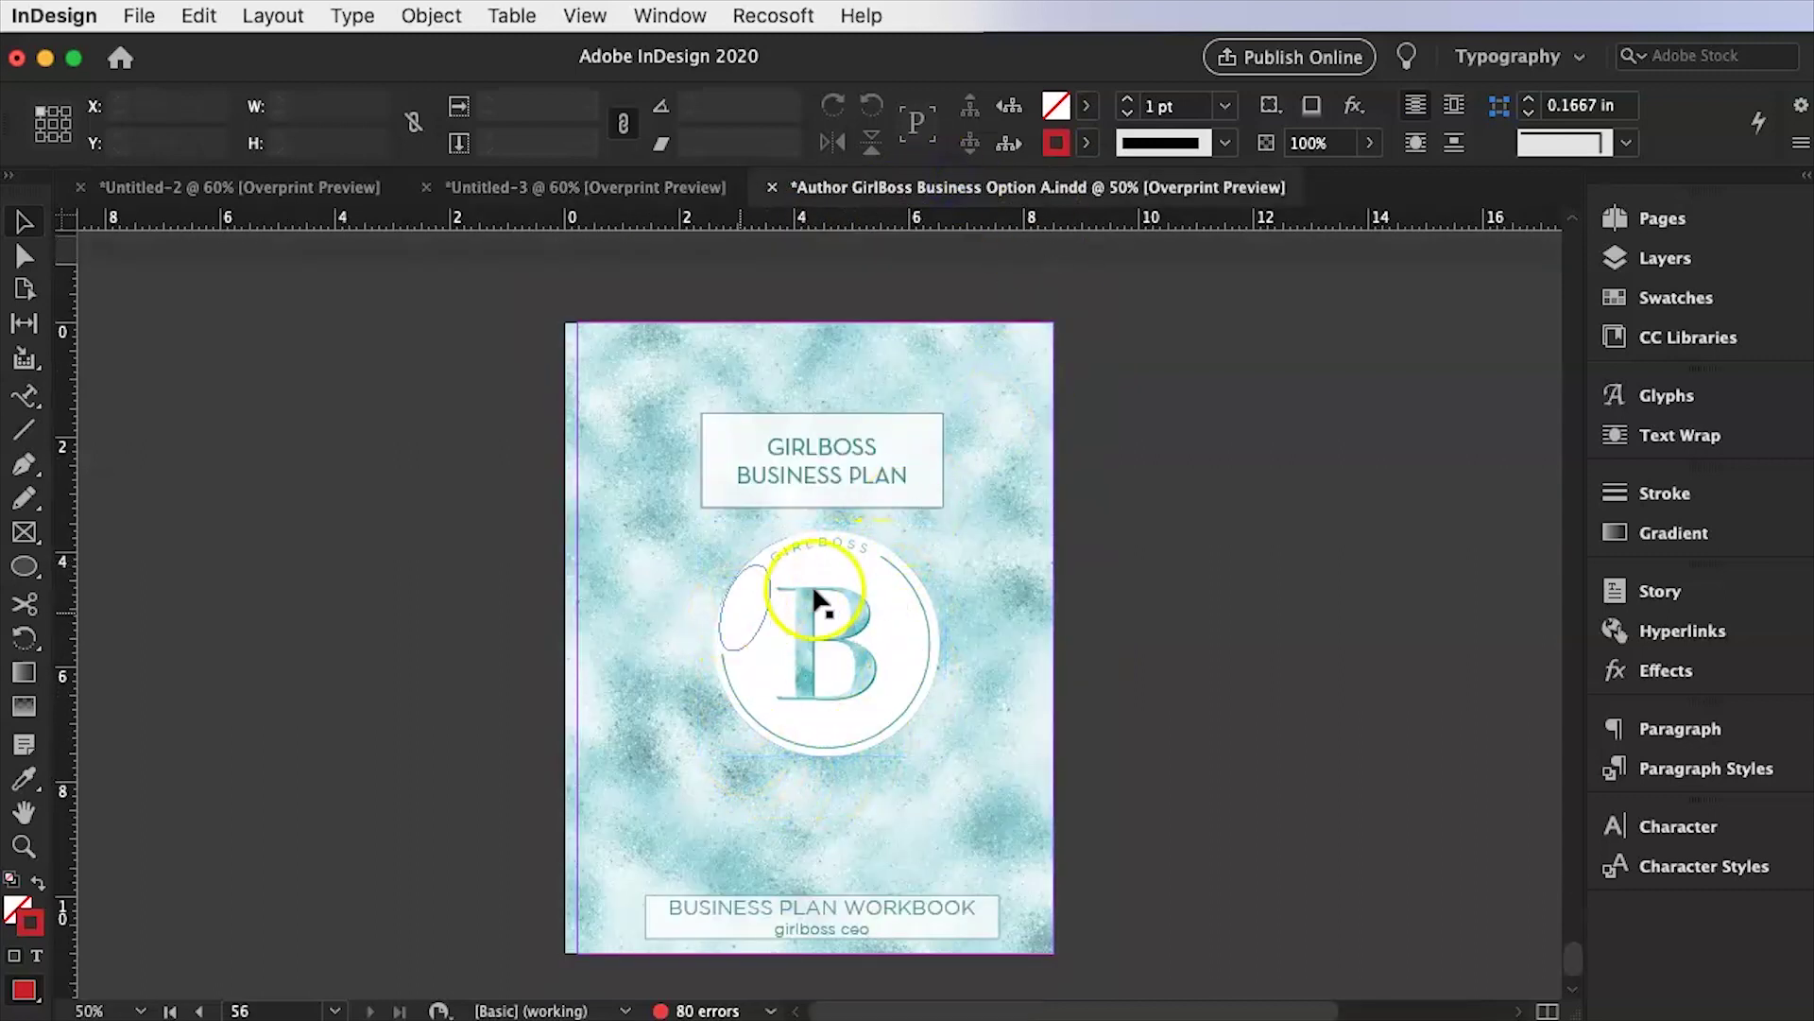
left_click(579, 187)
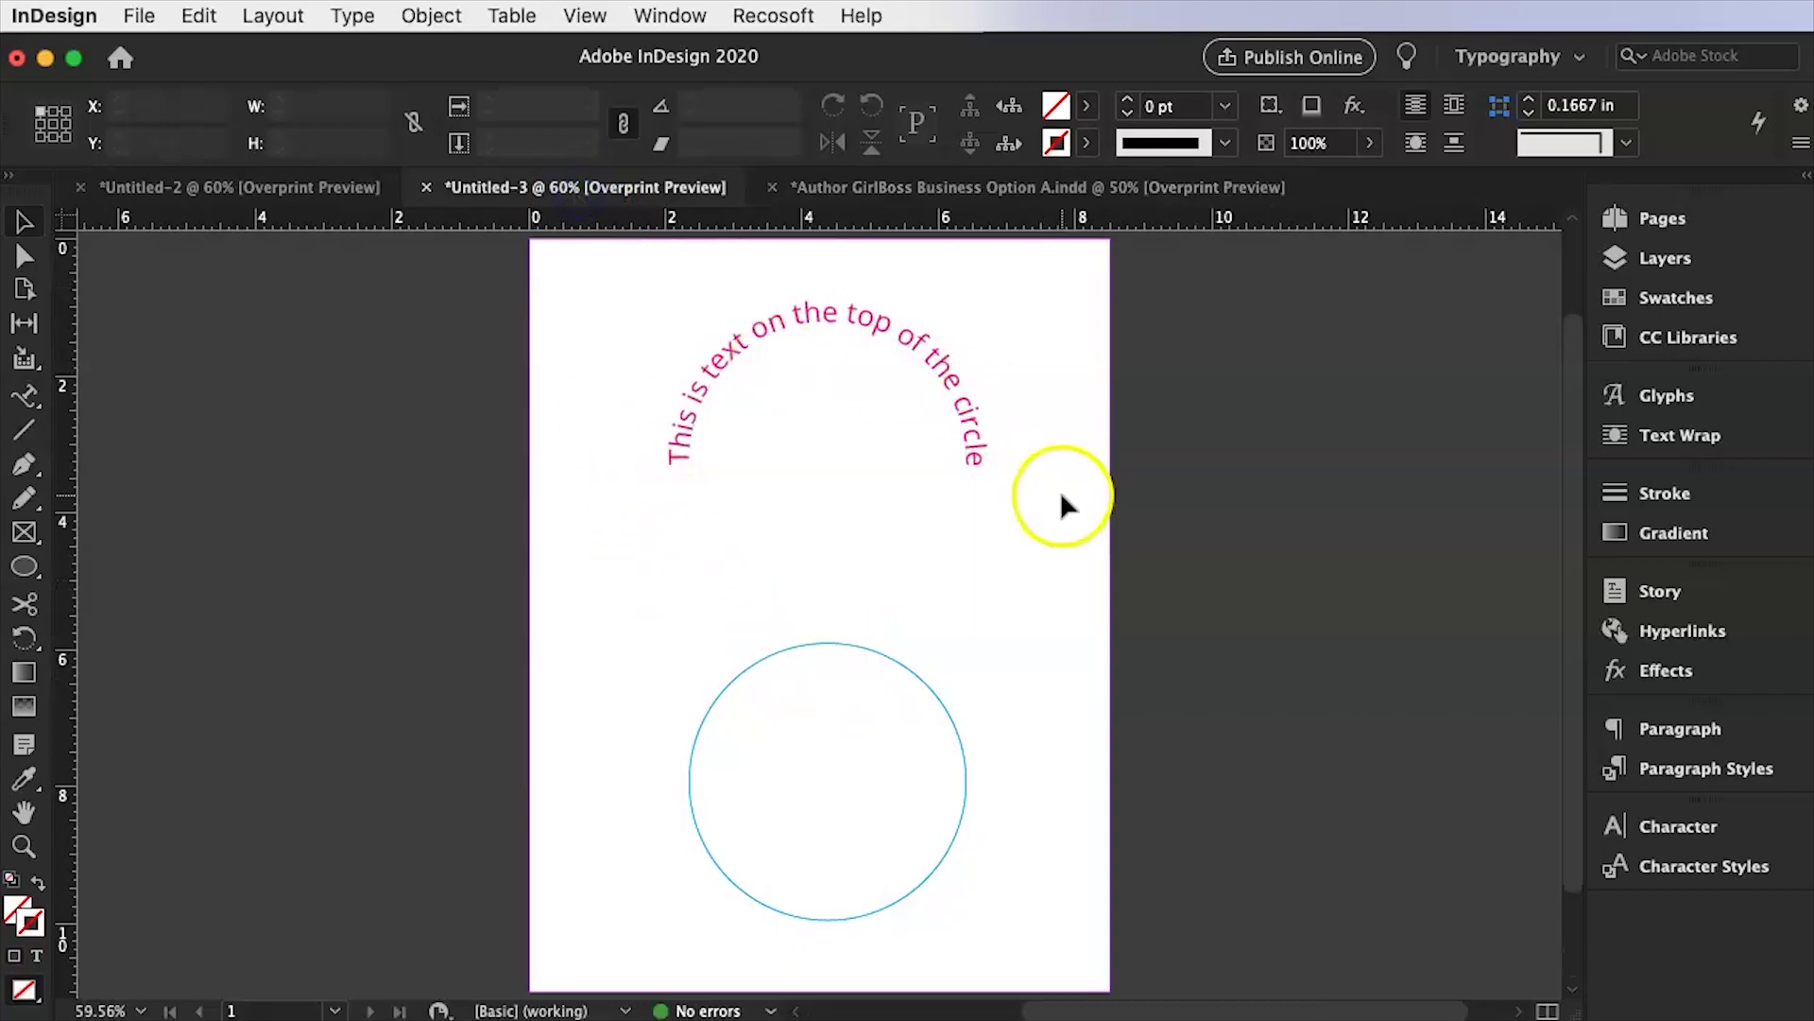
left_click(894, 671)
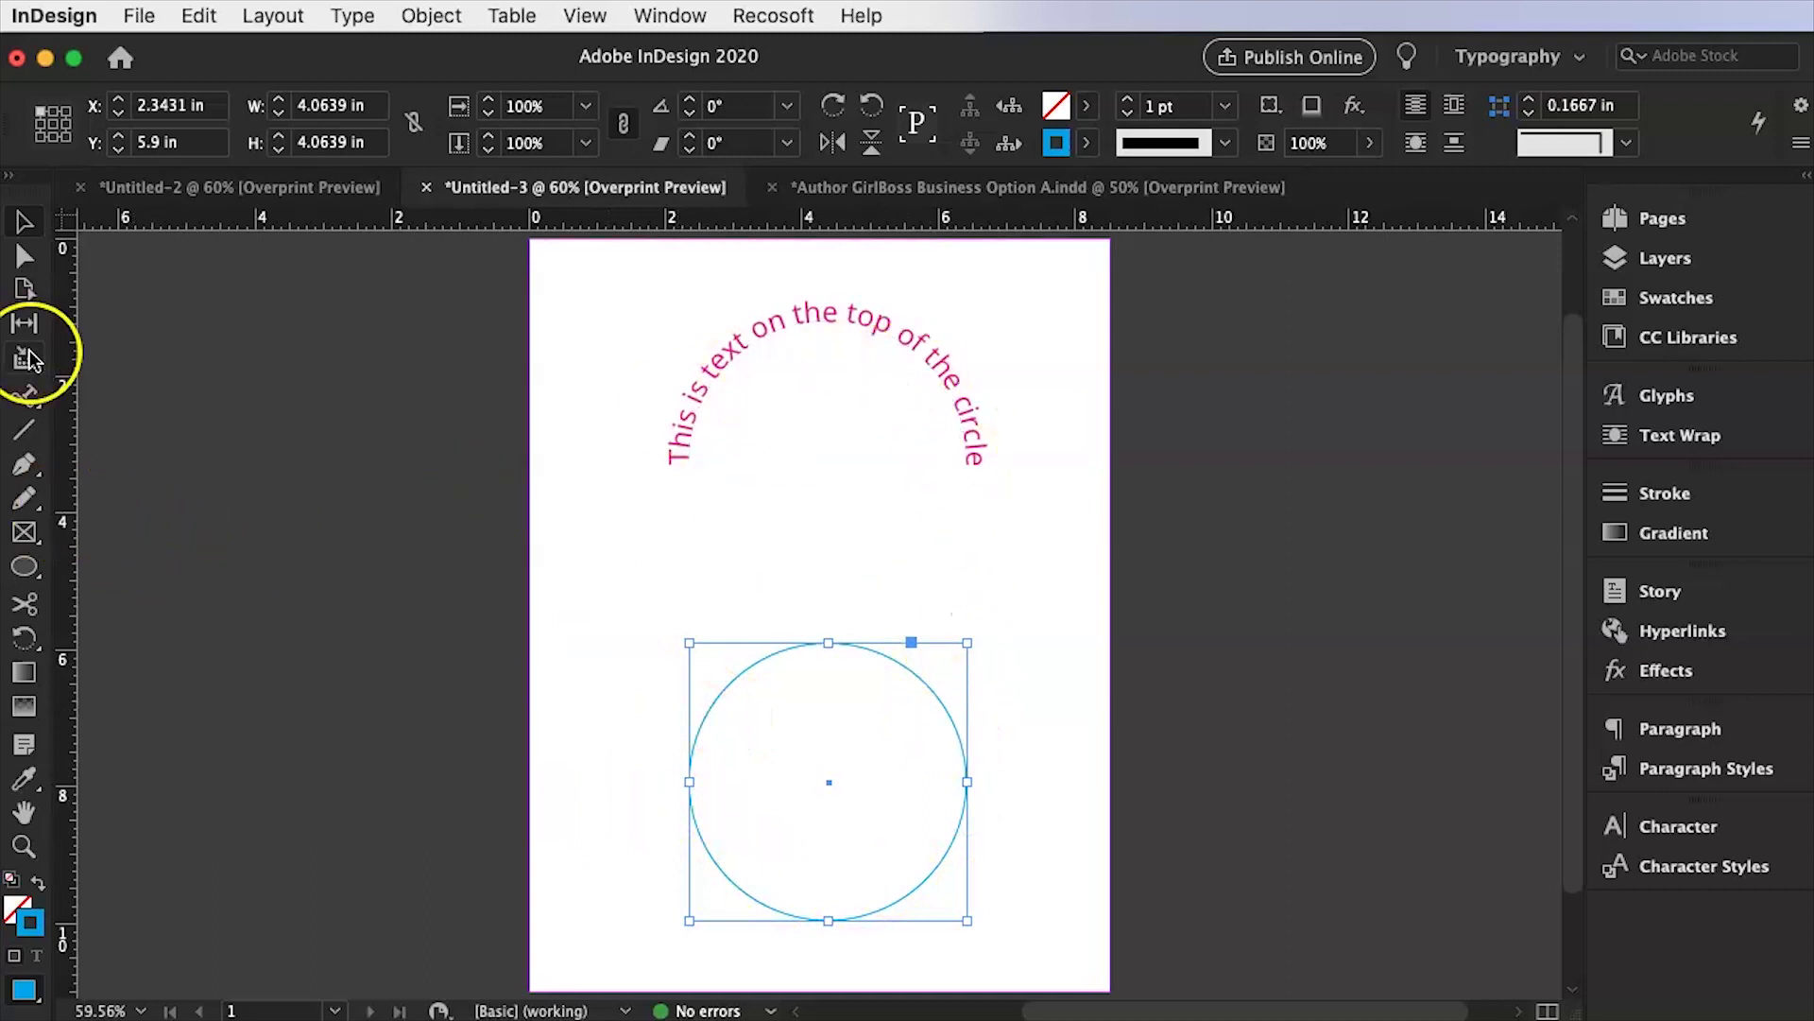
Add text along the blue circle's left edge with the Type on a Path Tool, then select it all.
right_click(24, 394)
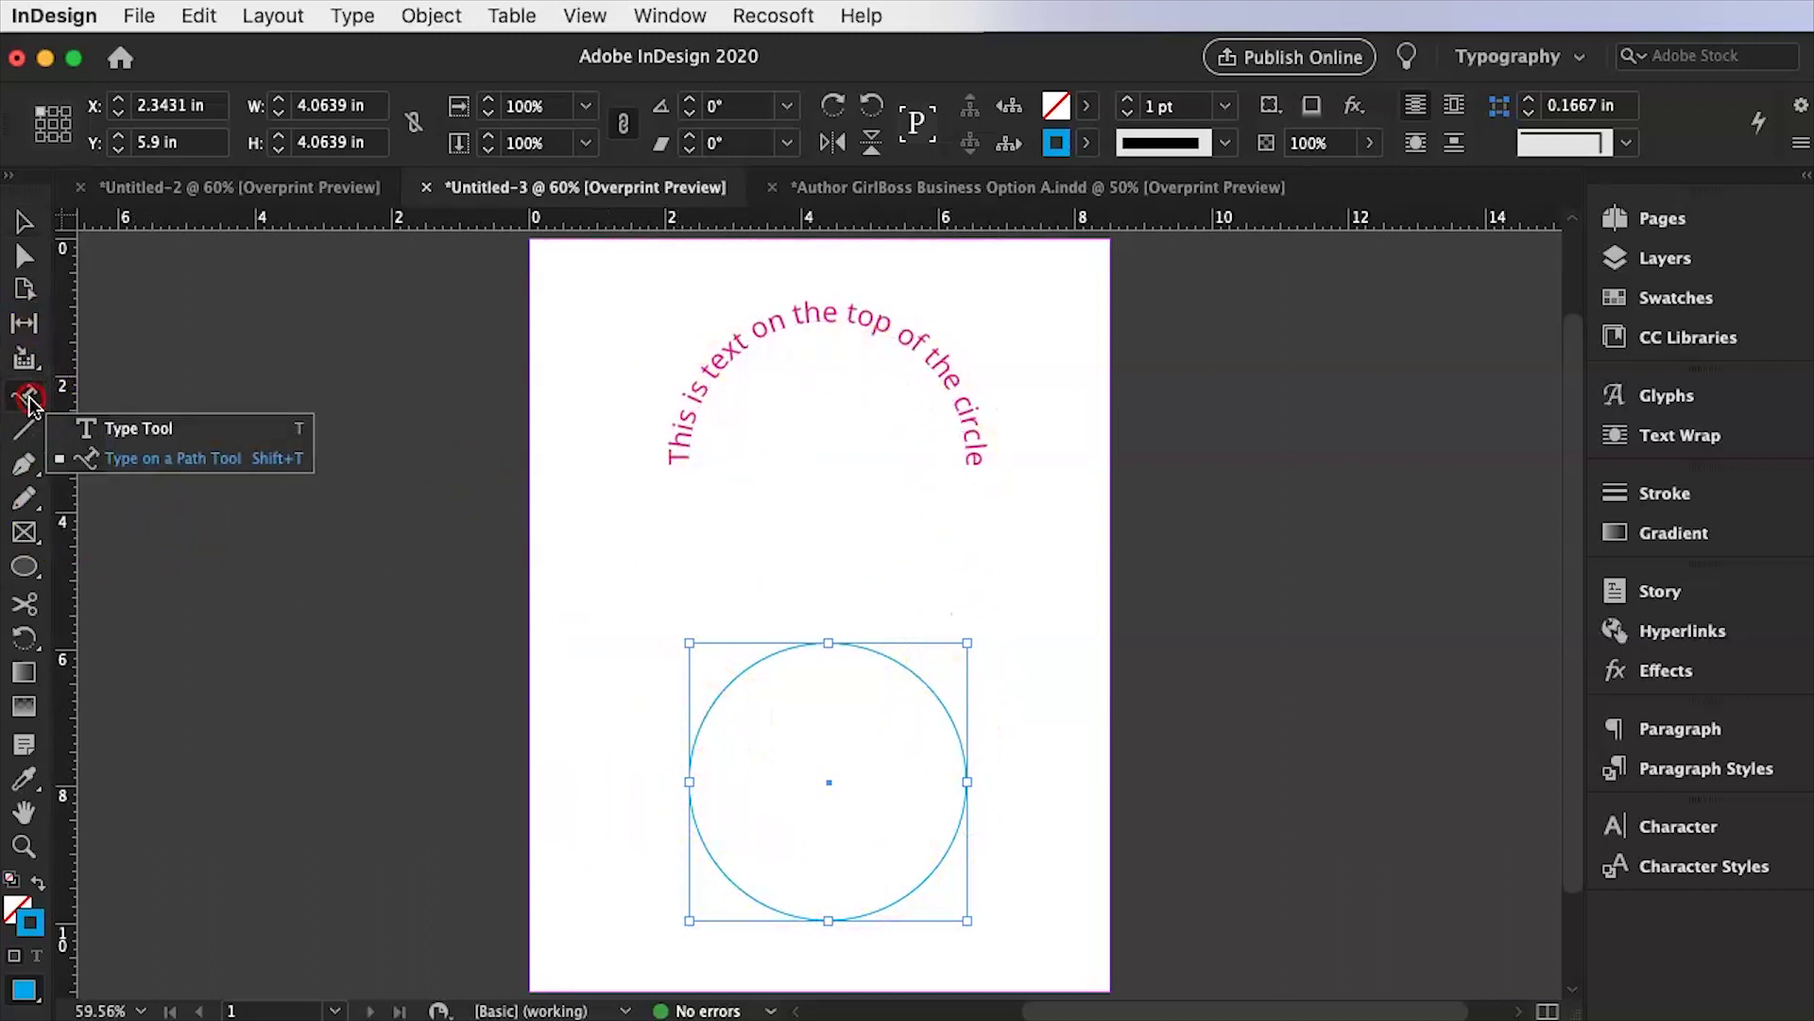
left_click(160, 465)
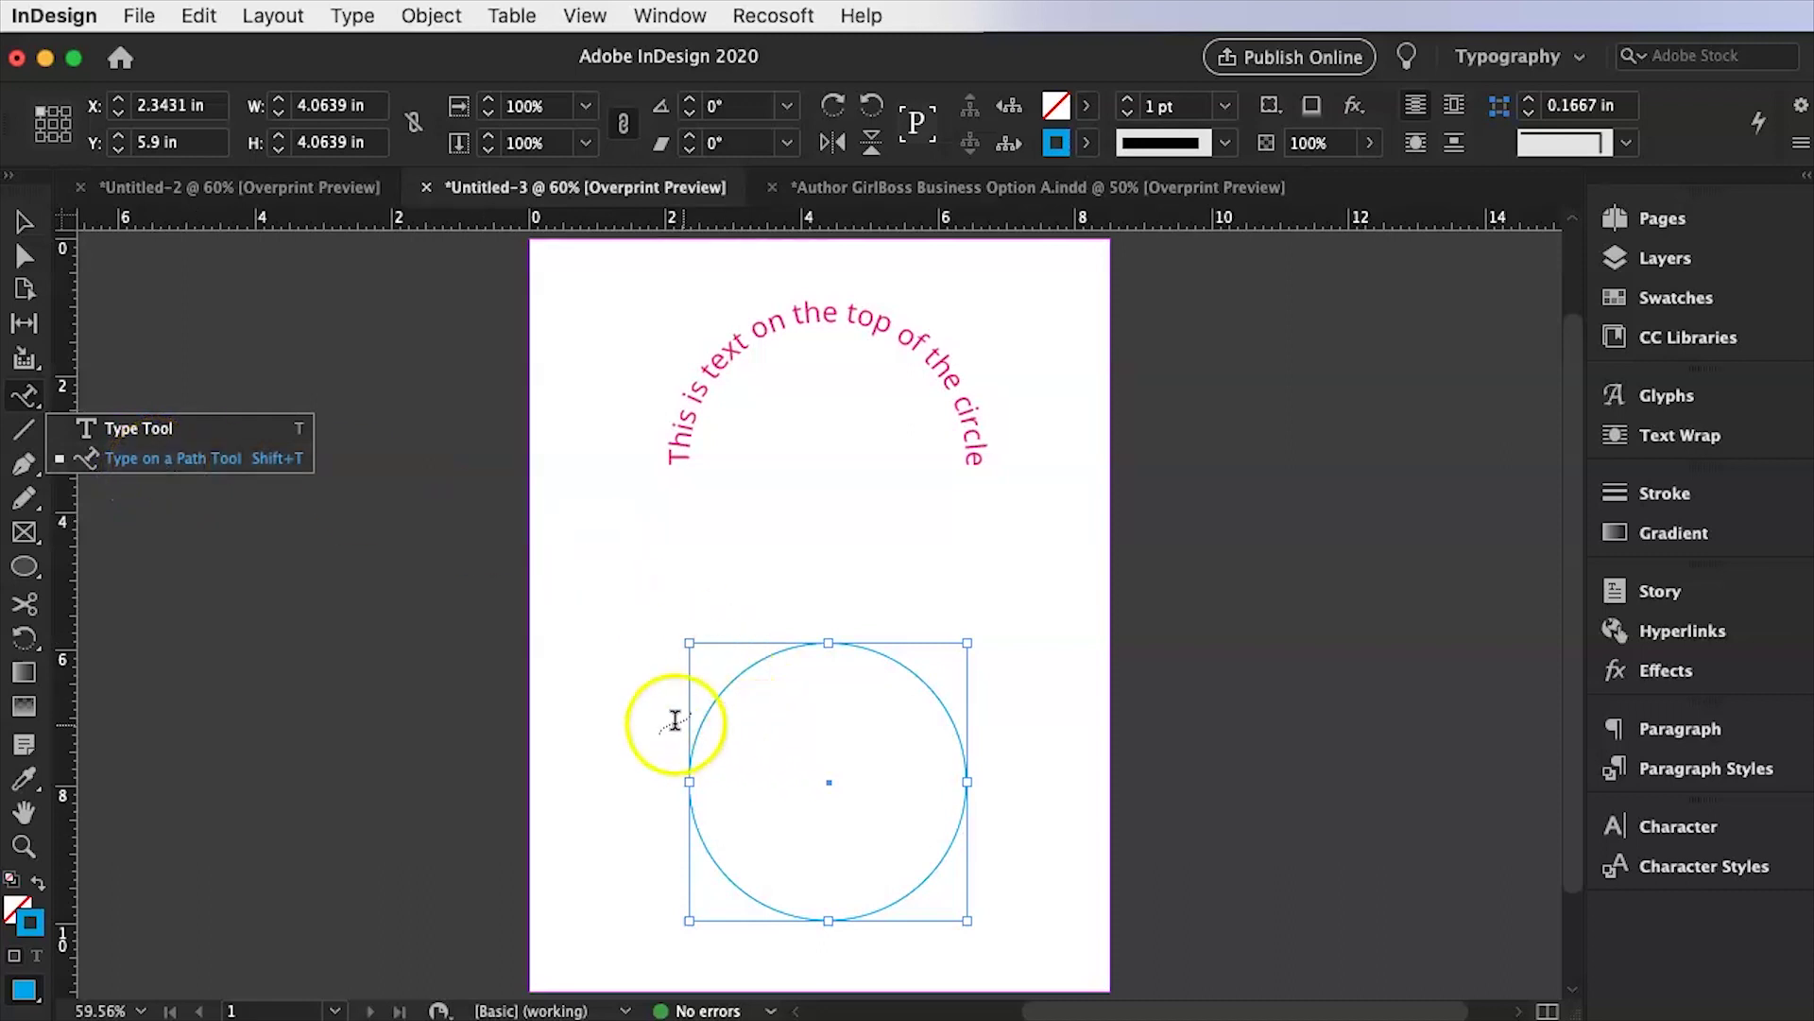
left_click(701, 834)
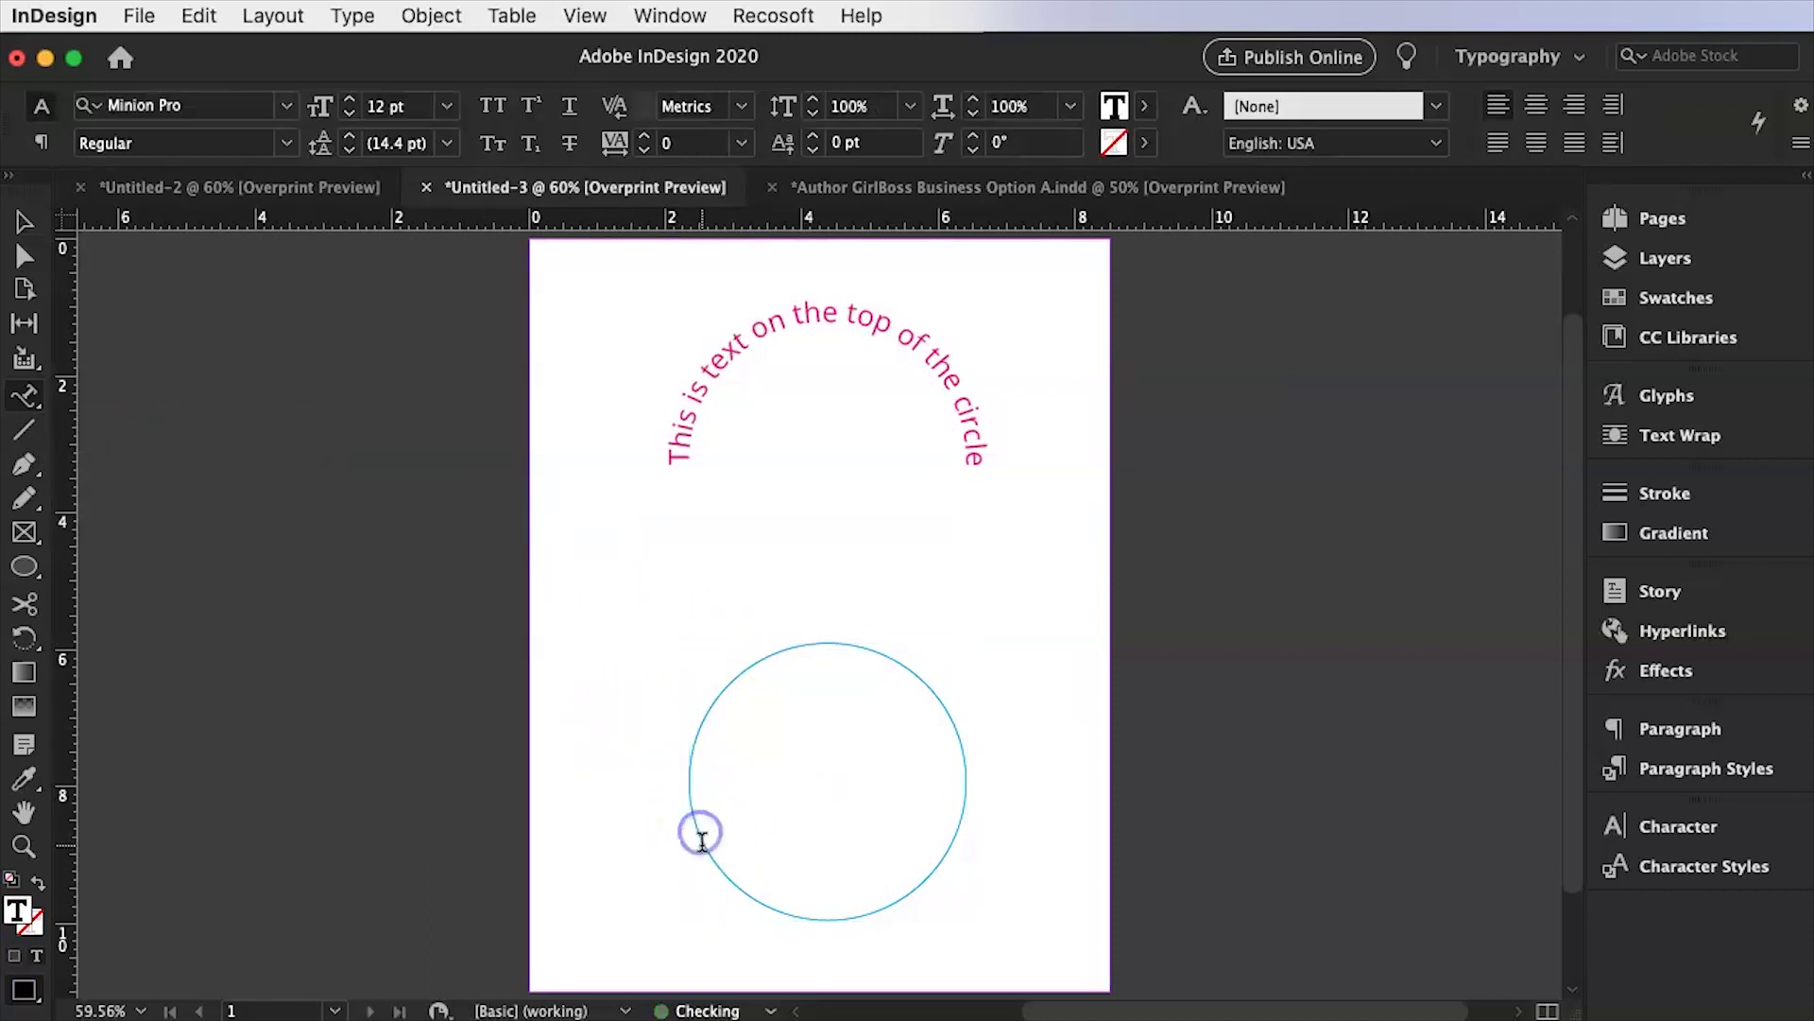
left_click_drag(720, 869, 808, 883)
key("super+a")
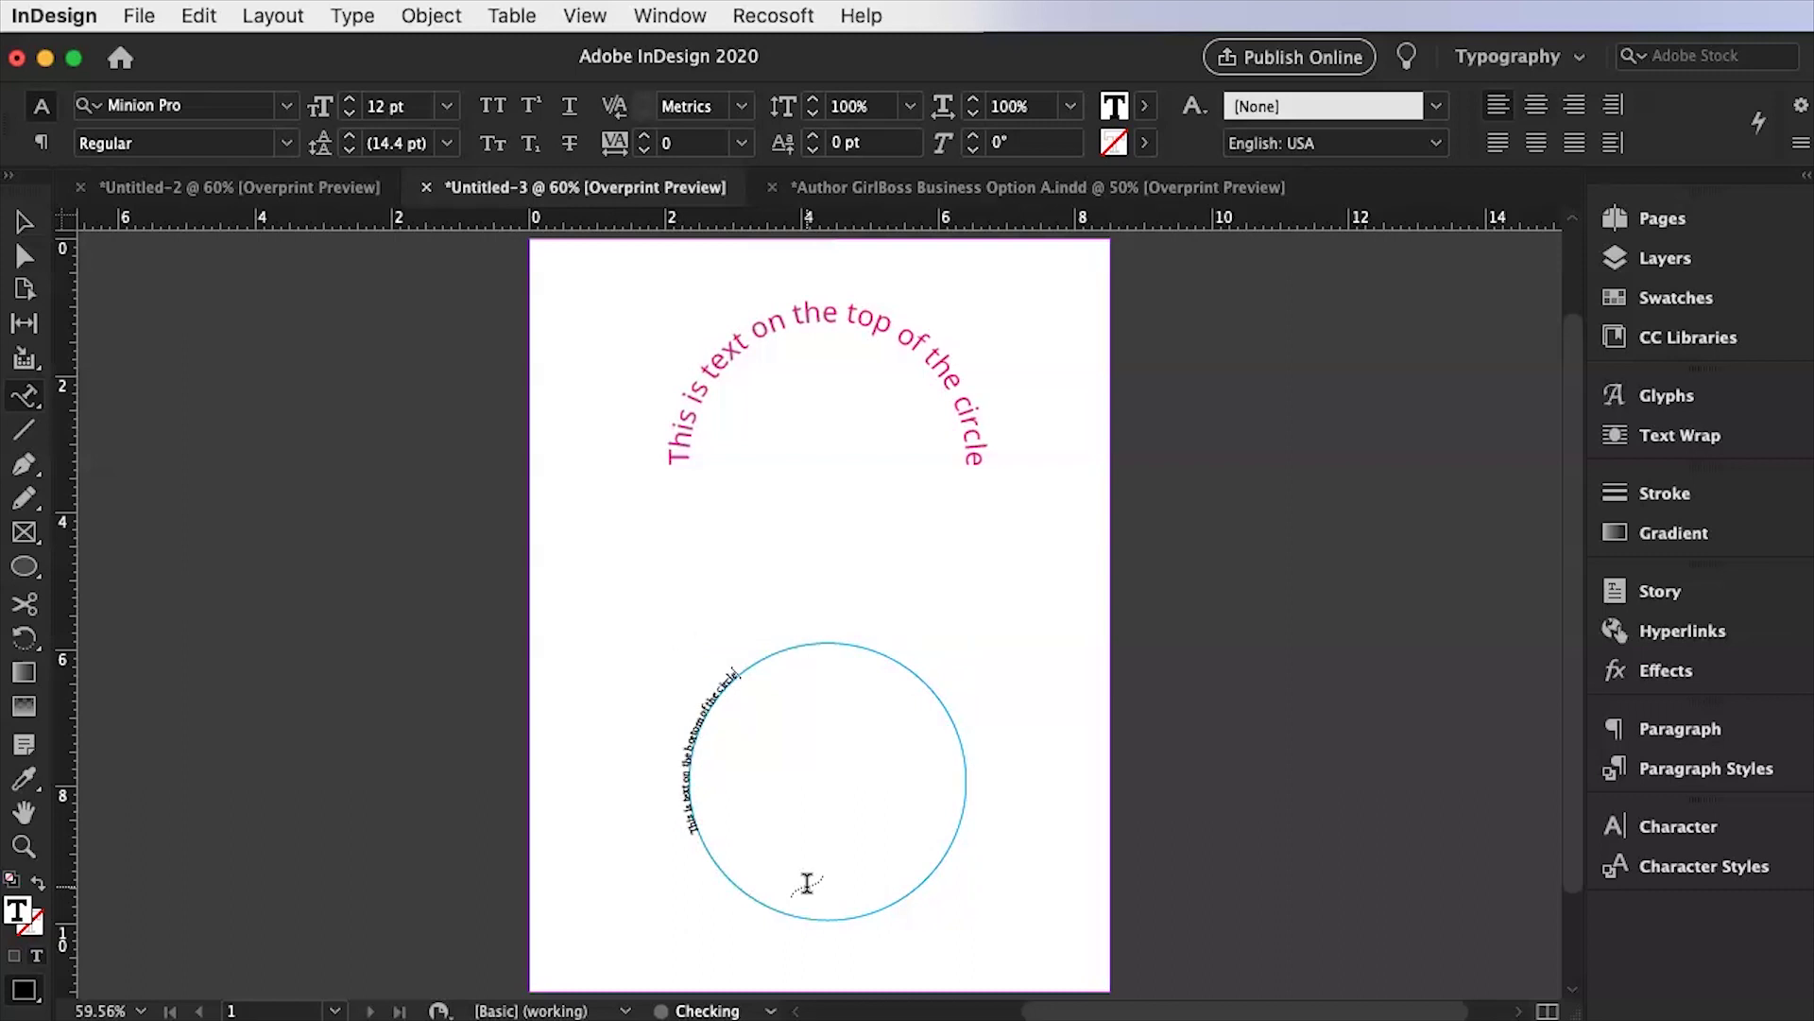
Format the lower circle's text as 30 pt Open Sans in the cyan C=100 M=0 Y=0 K=0 swatch.
triple_click(713, 660)
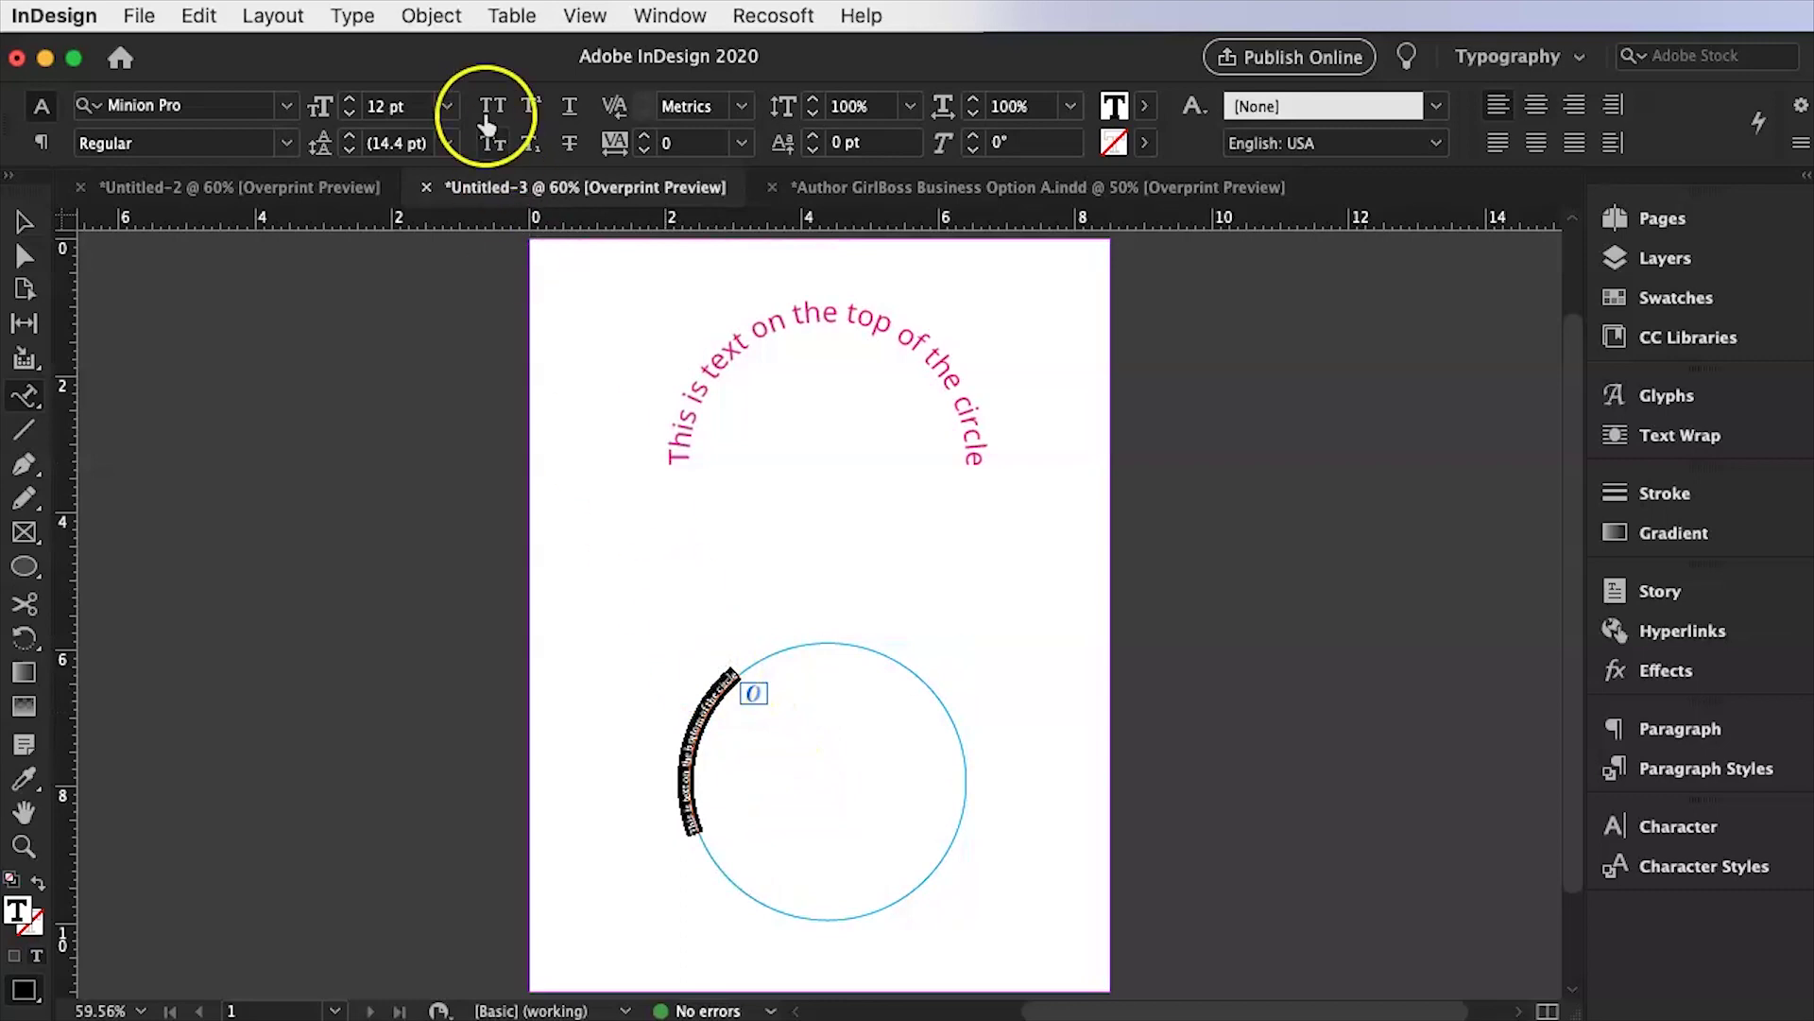
left_click(286, 105)
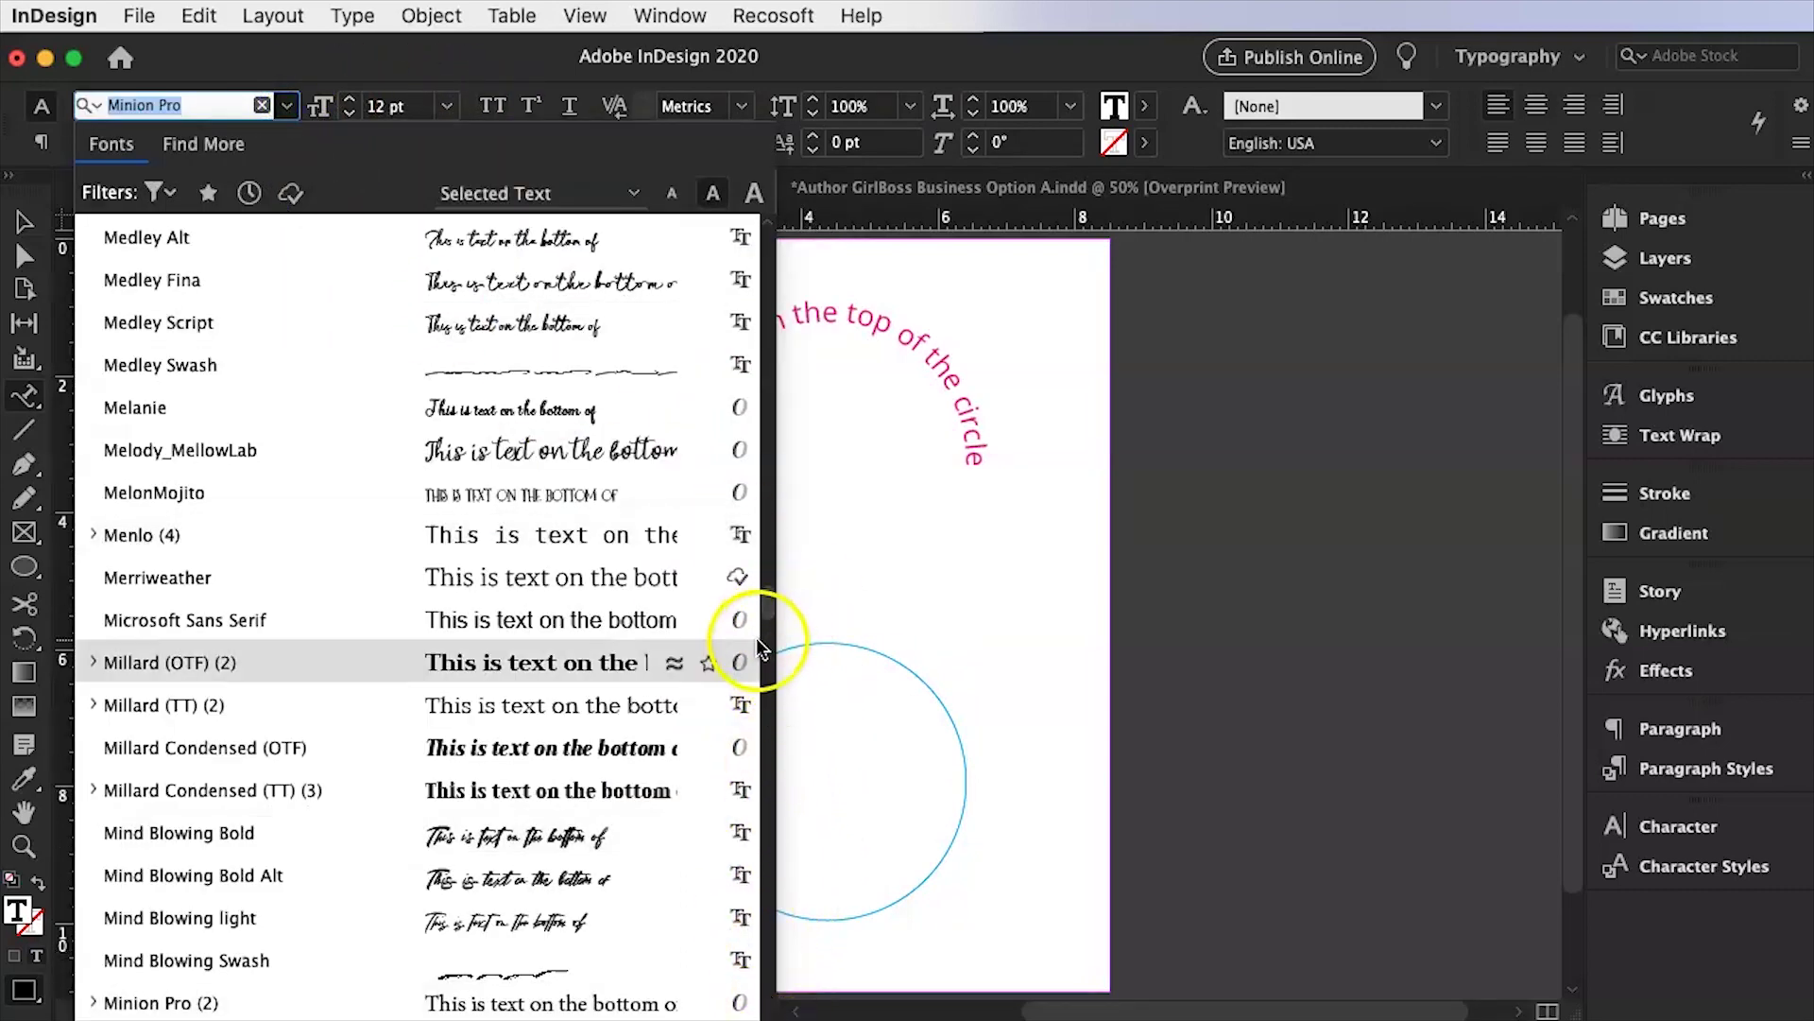
left_click_drag(768, 605, 767, 231)
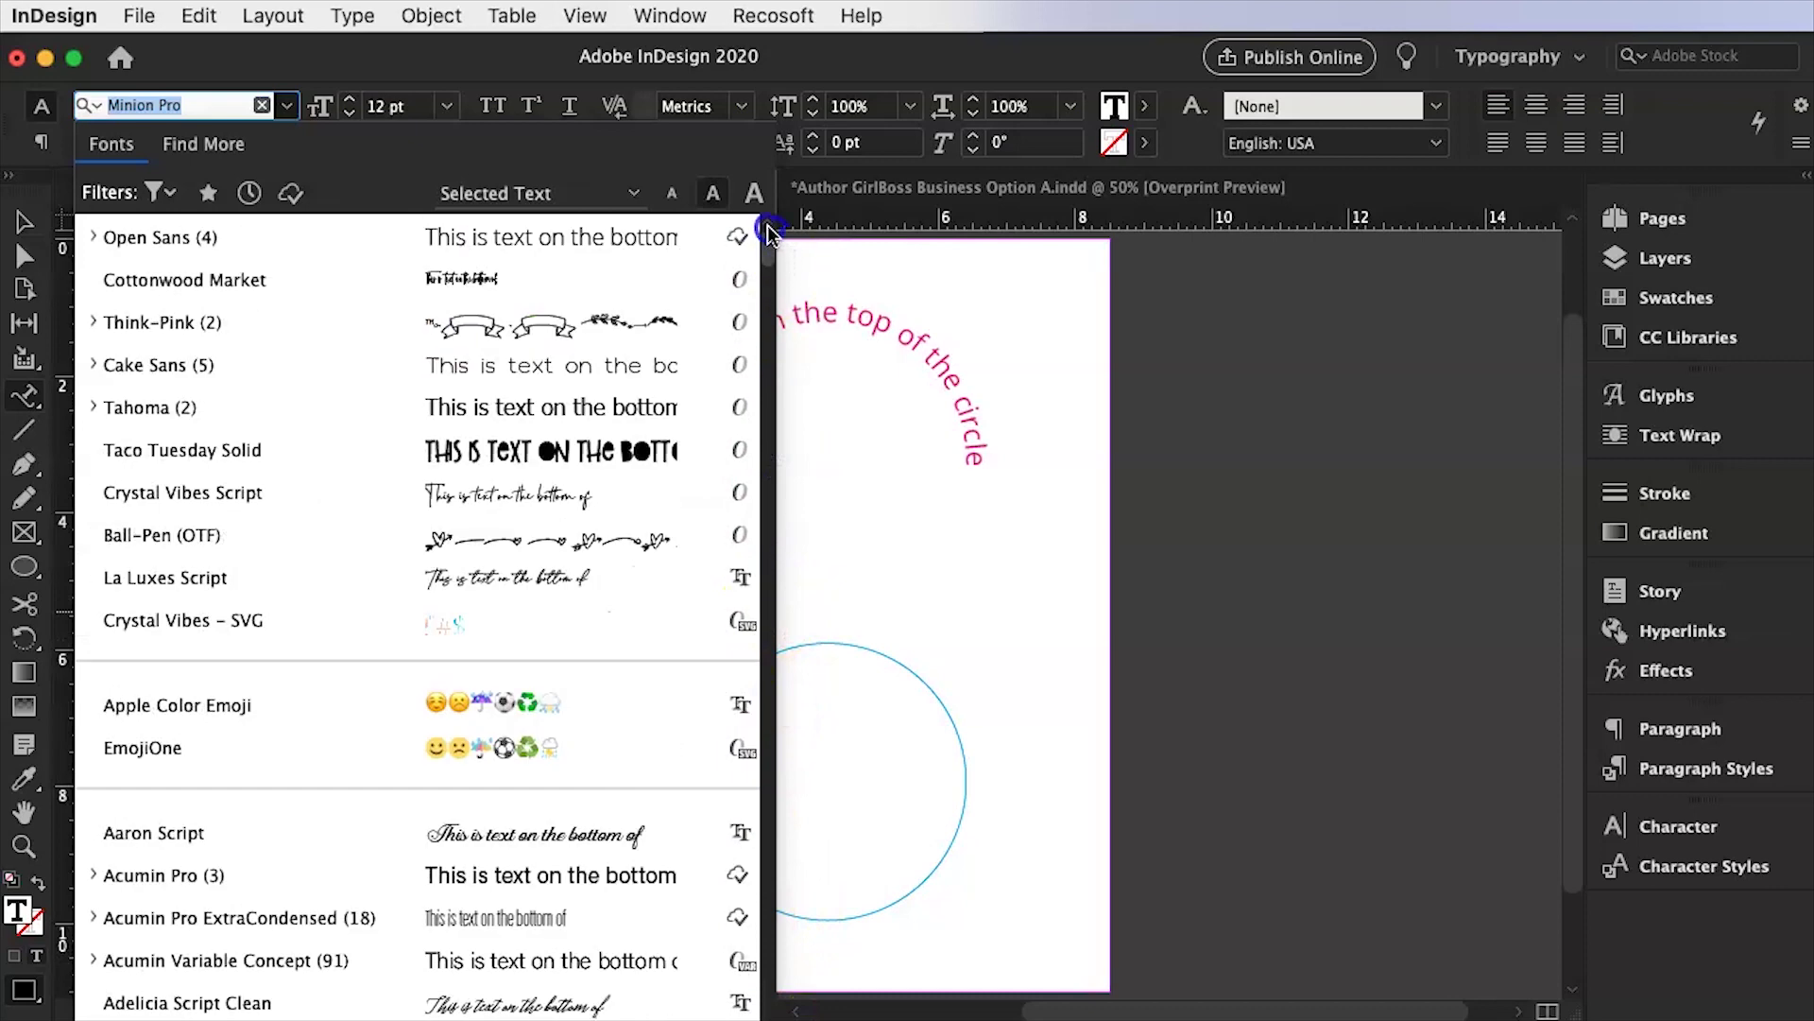
left_click(342, 247)
left_click(447, 105)
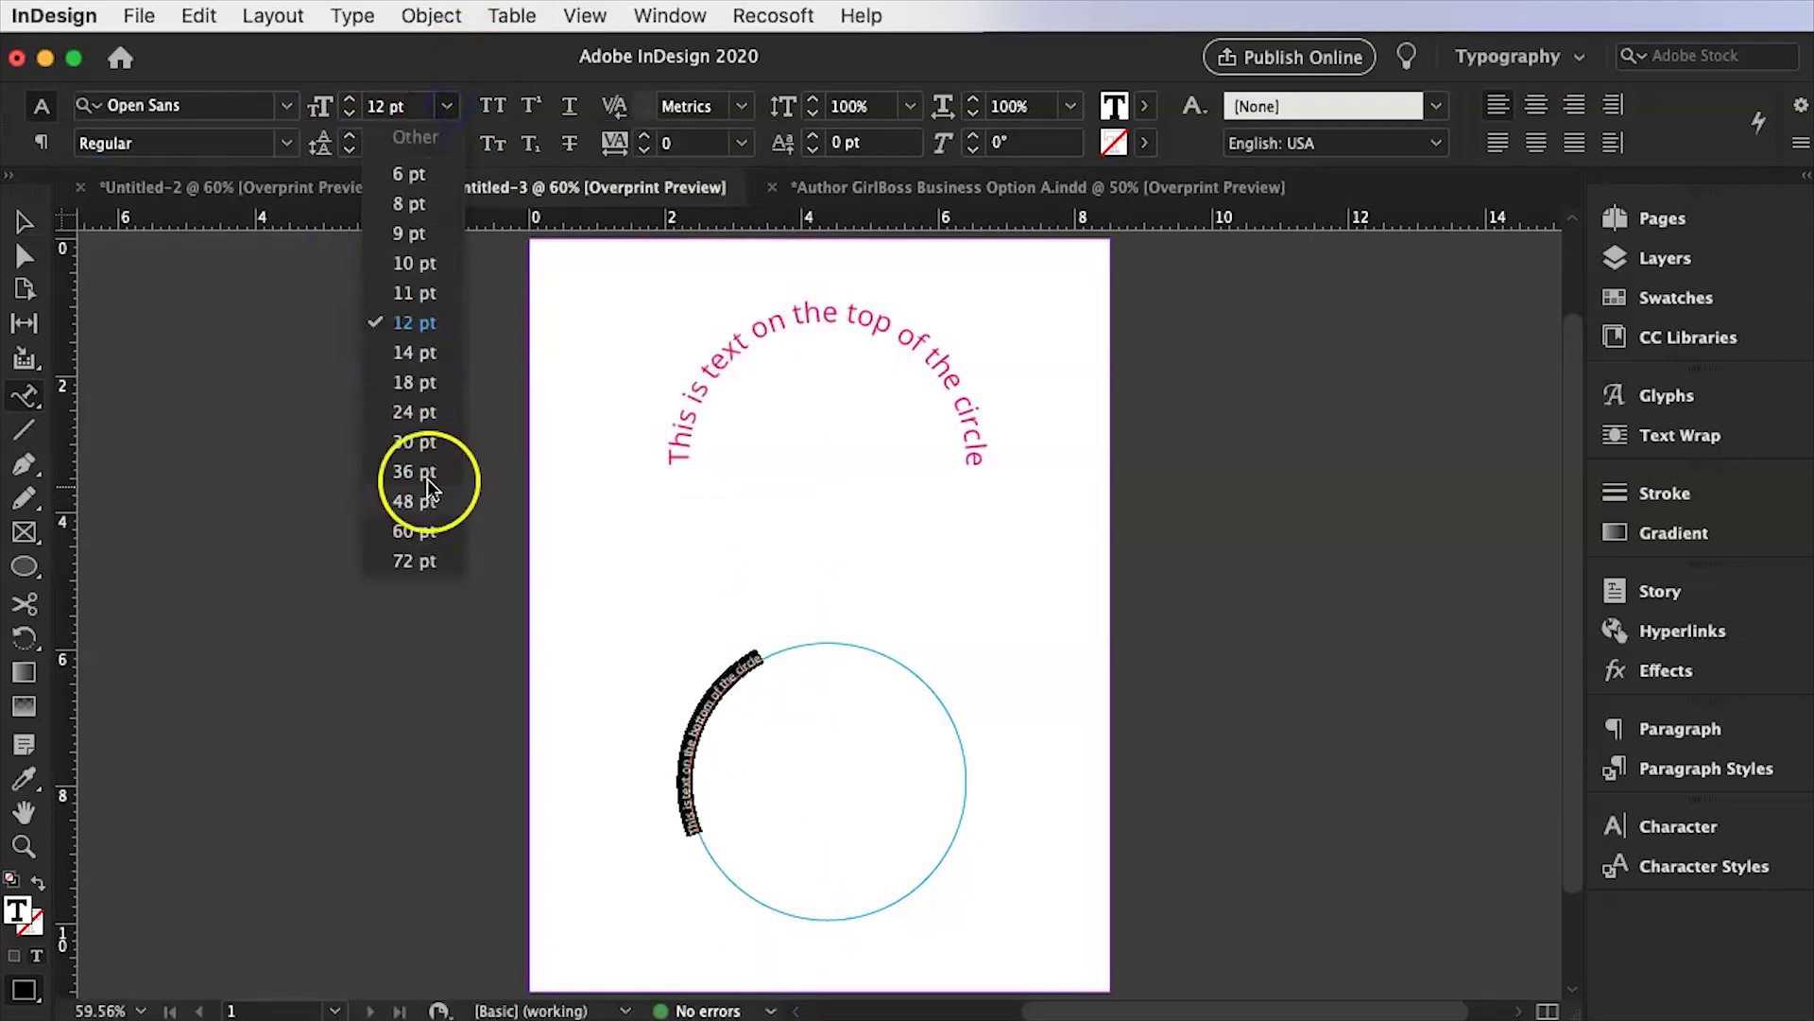
left_click(416, 441)
left_click(1142, 107)
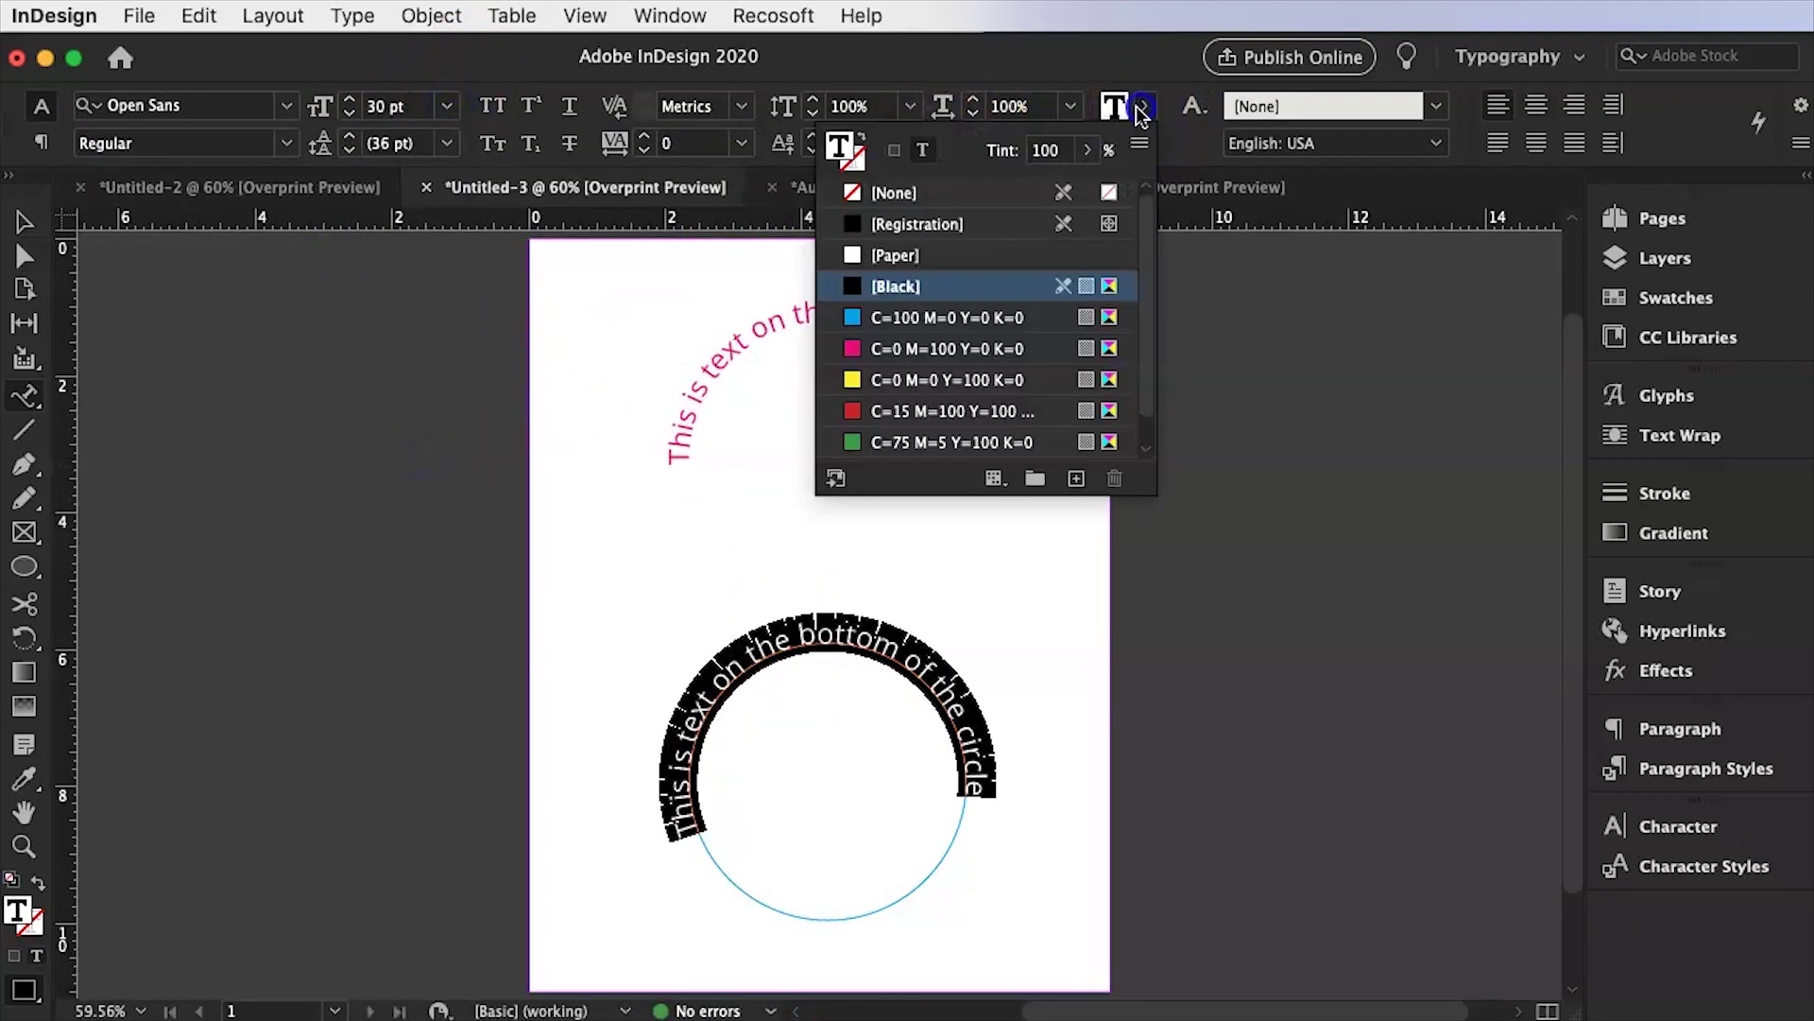
left_click(888, 318)
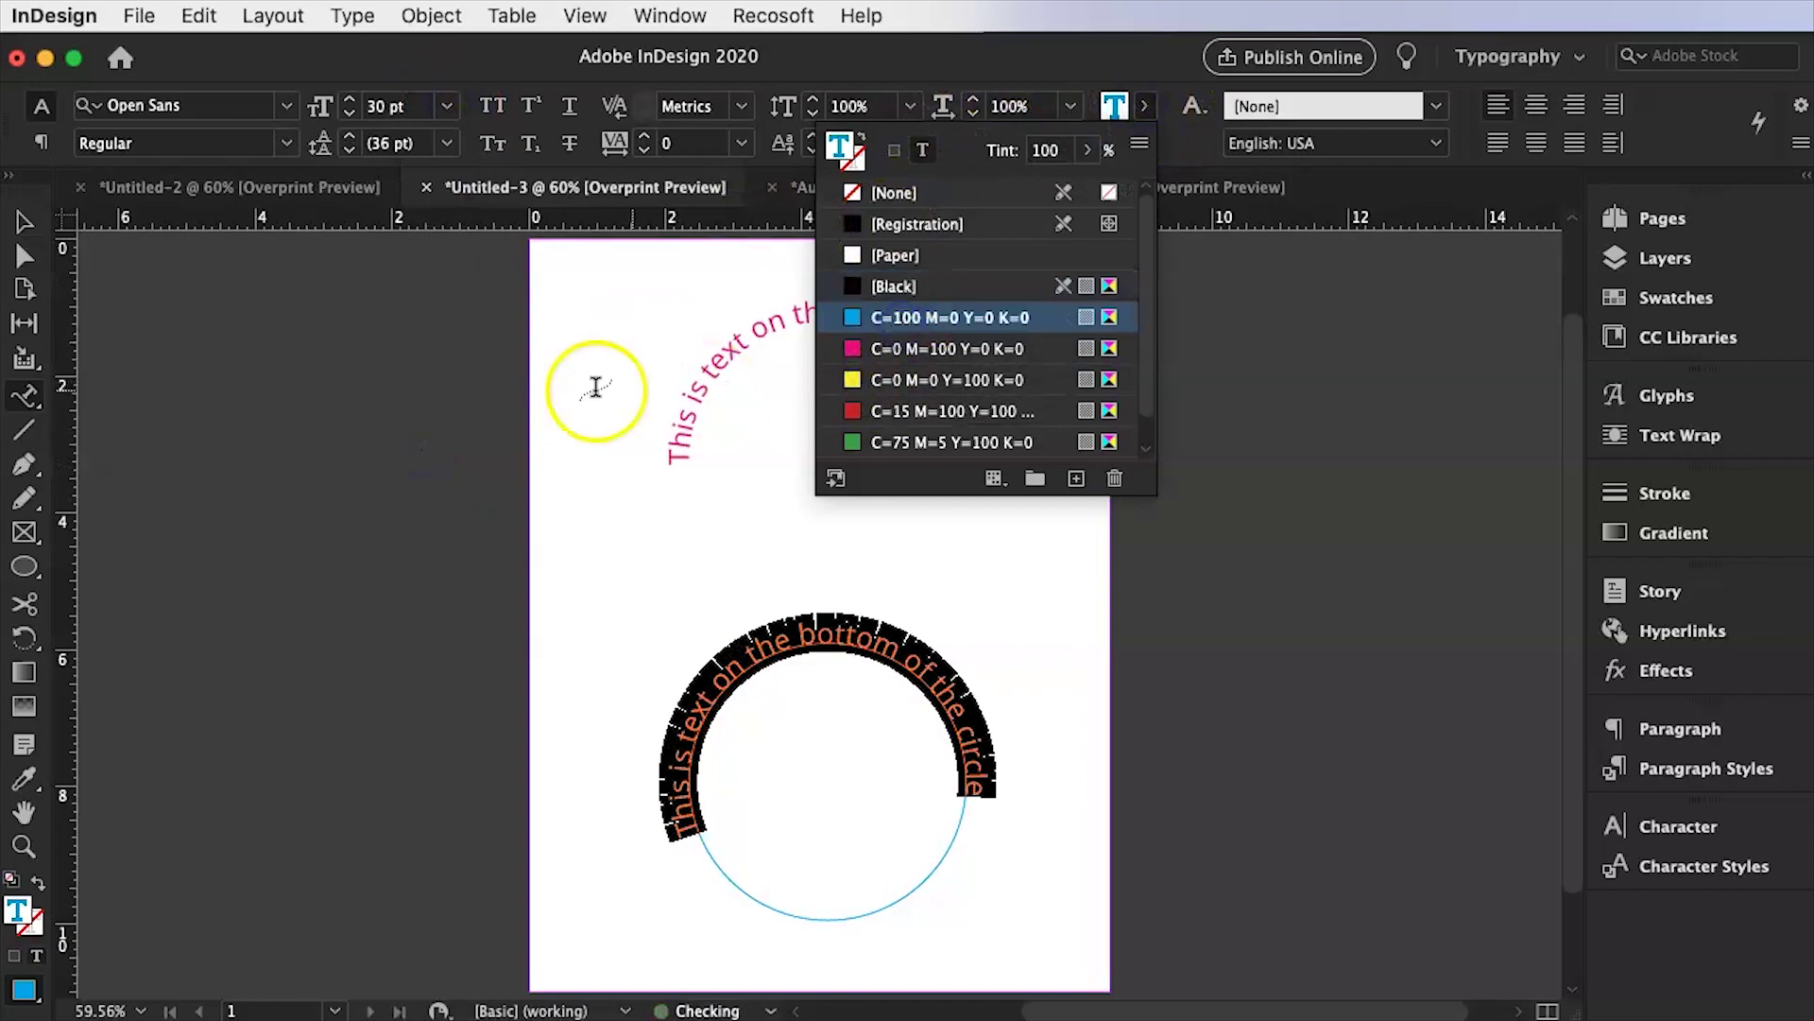
left_click(25, 220)
left_click(1027, 720)
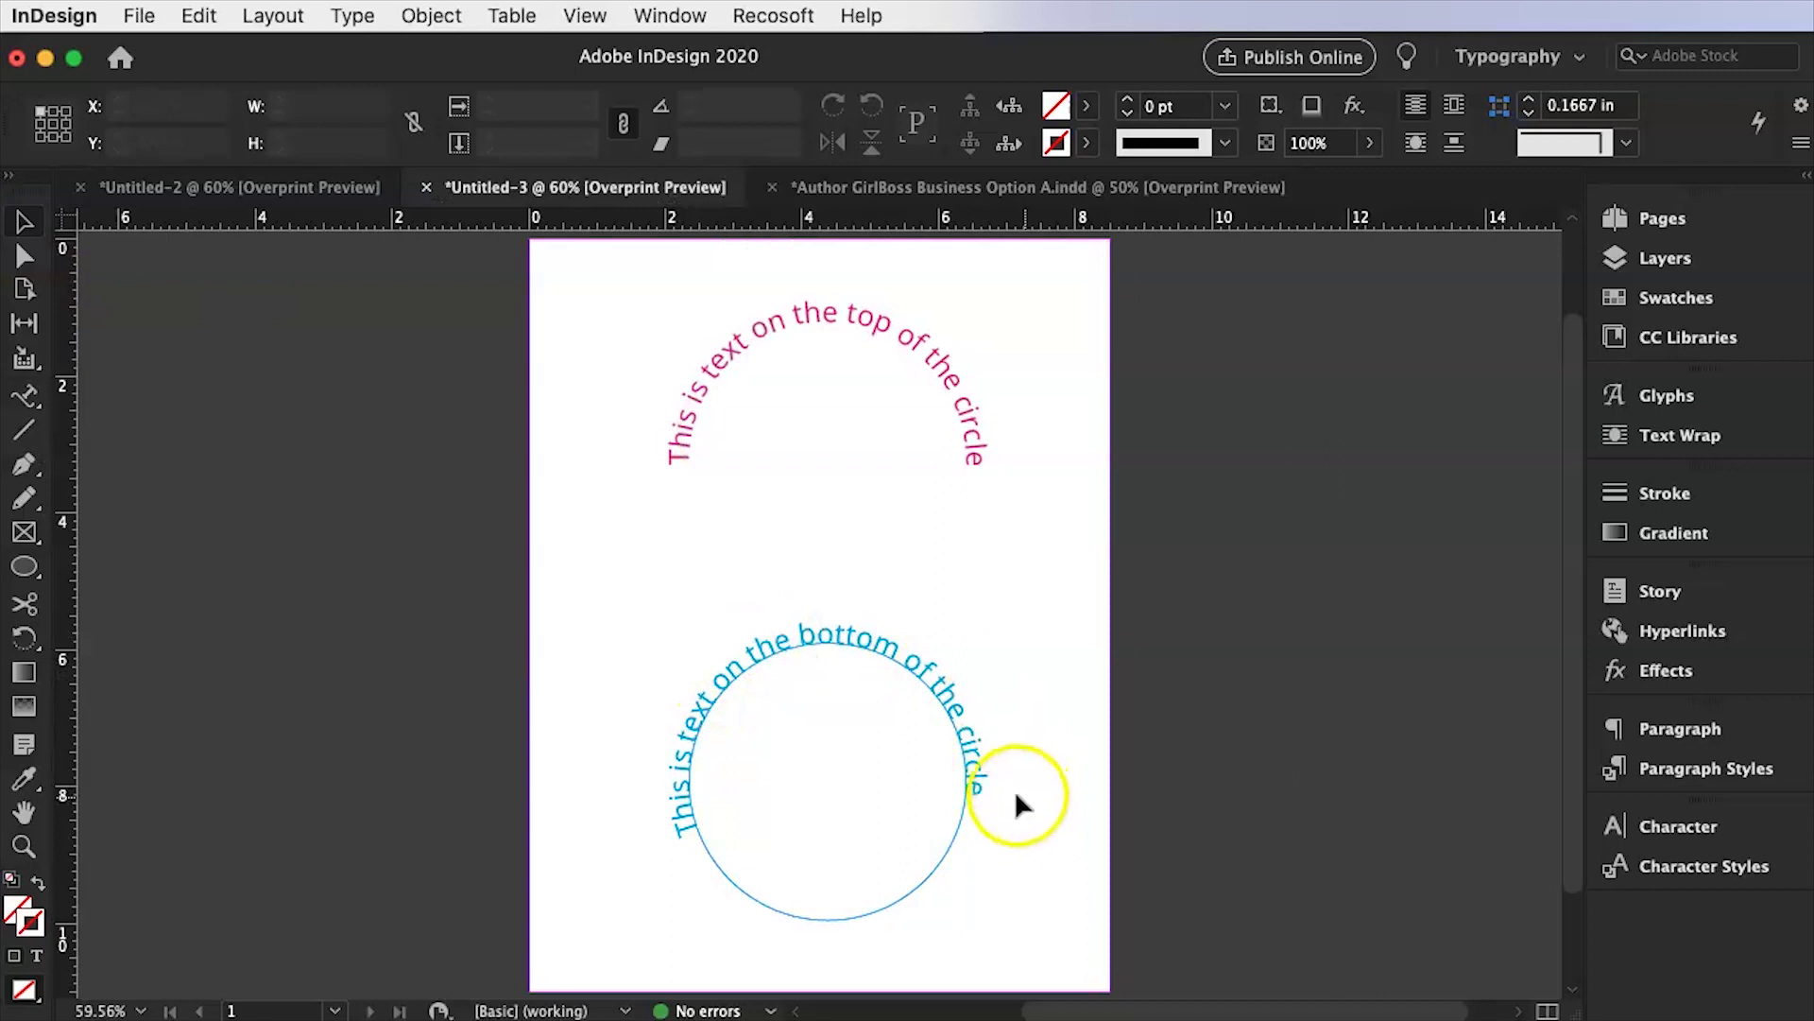
Select the lower circle and bring up its Type on a Path Options.
left_click(922, 667)
left_click(952, 745)
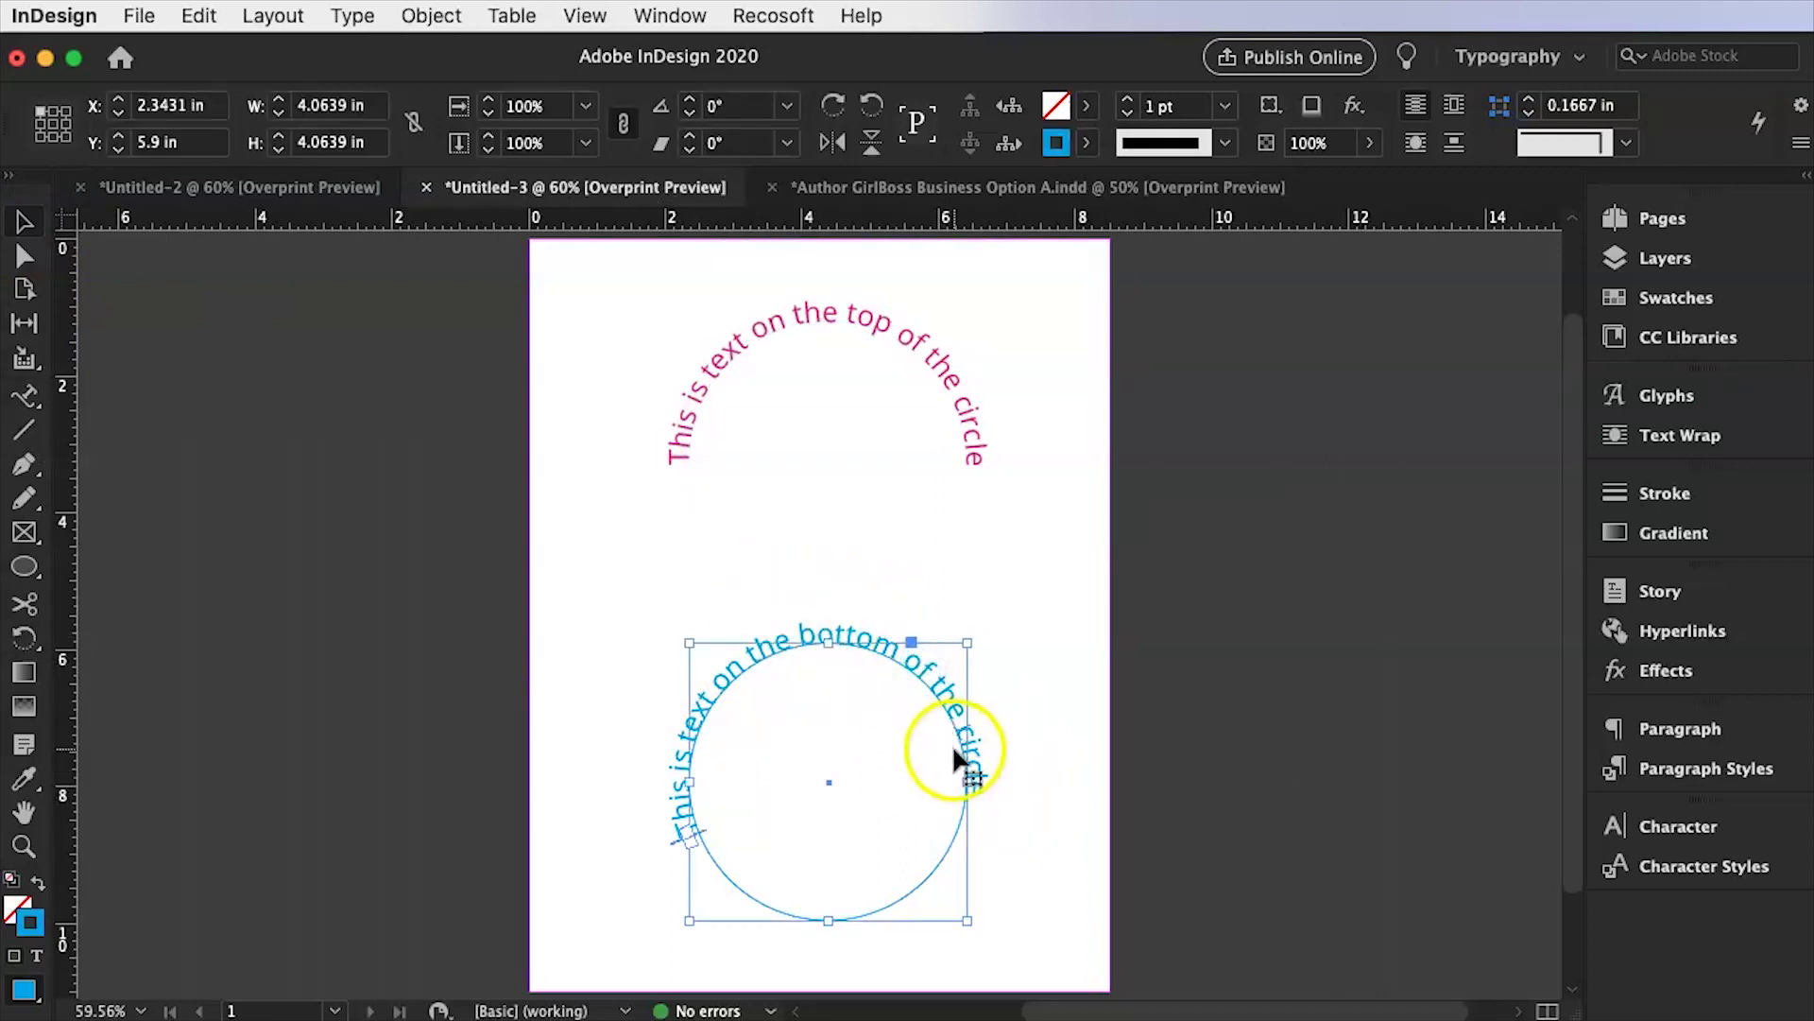
left_click(973, 777)
left_click(804, 630)
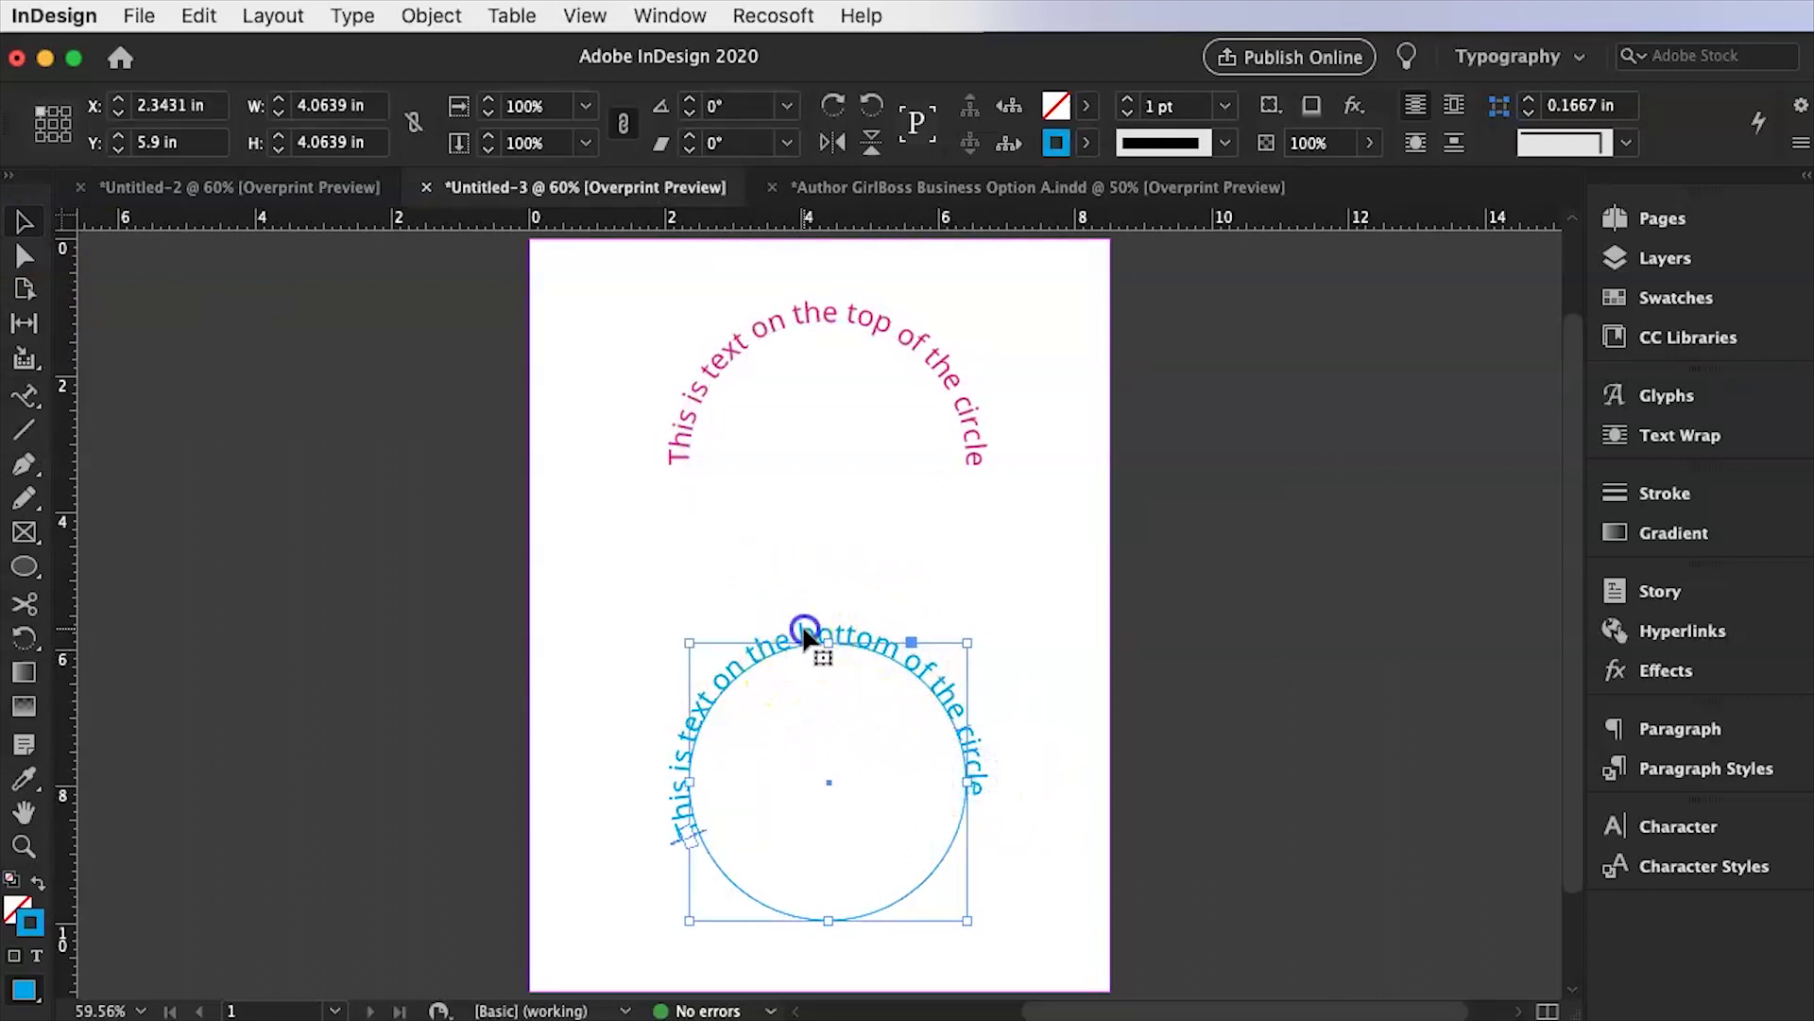
left_click(349, 15)
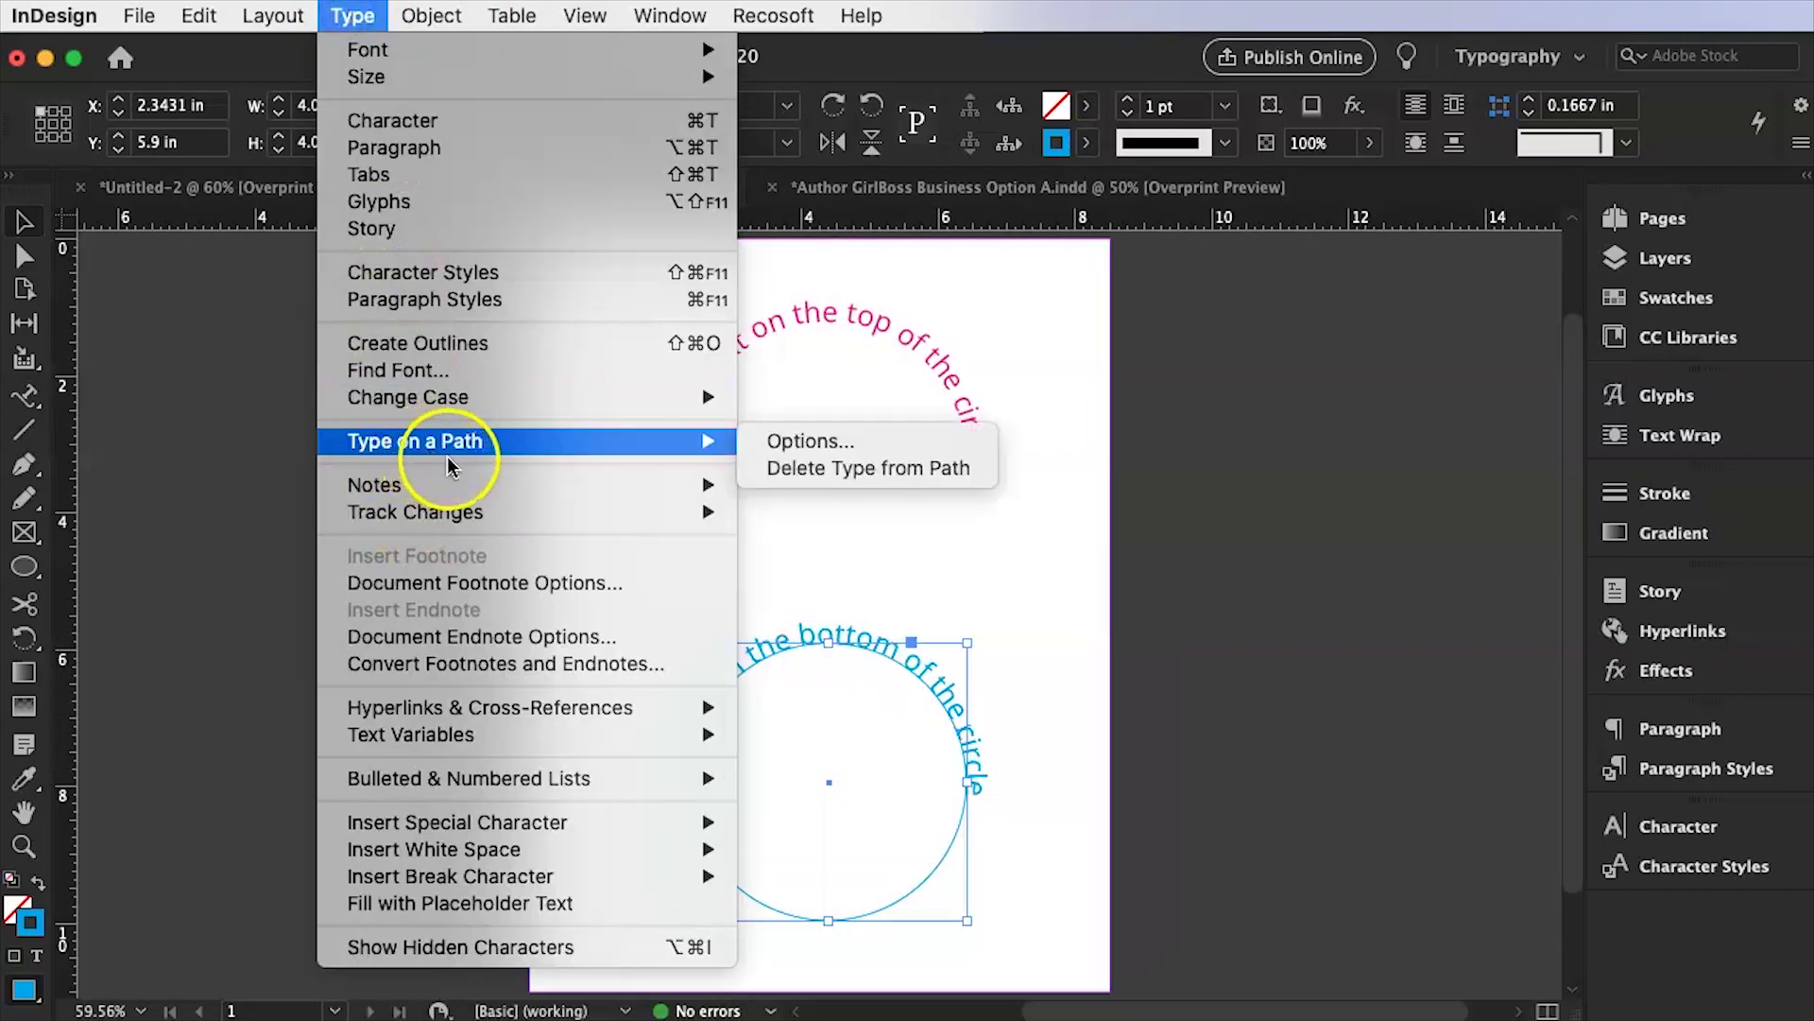
mouse_move(738, 441)
left_click(862, 441)
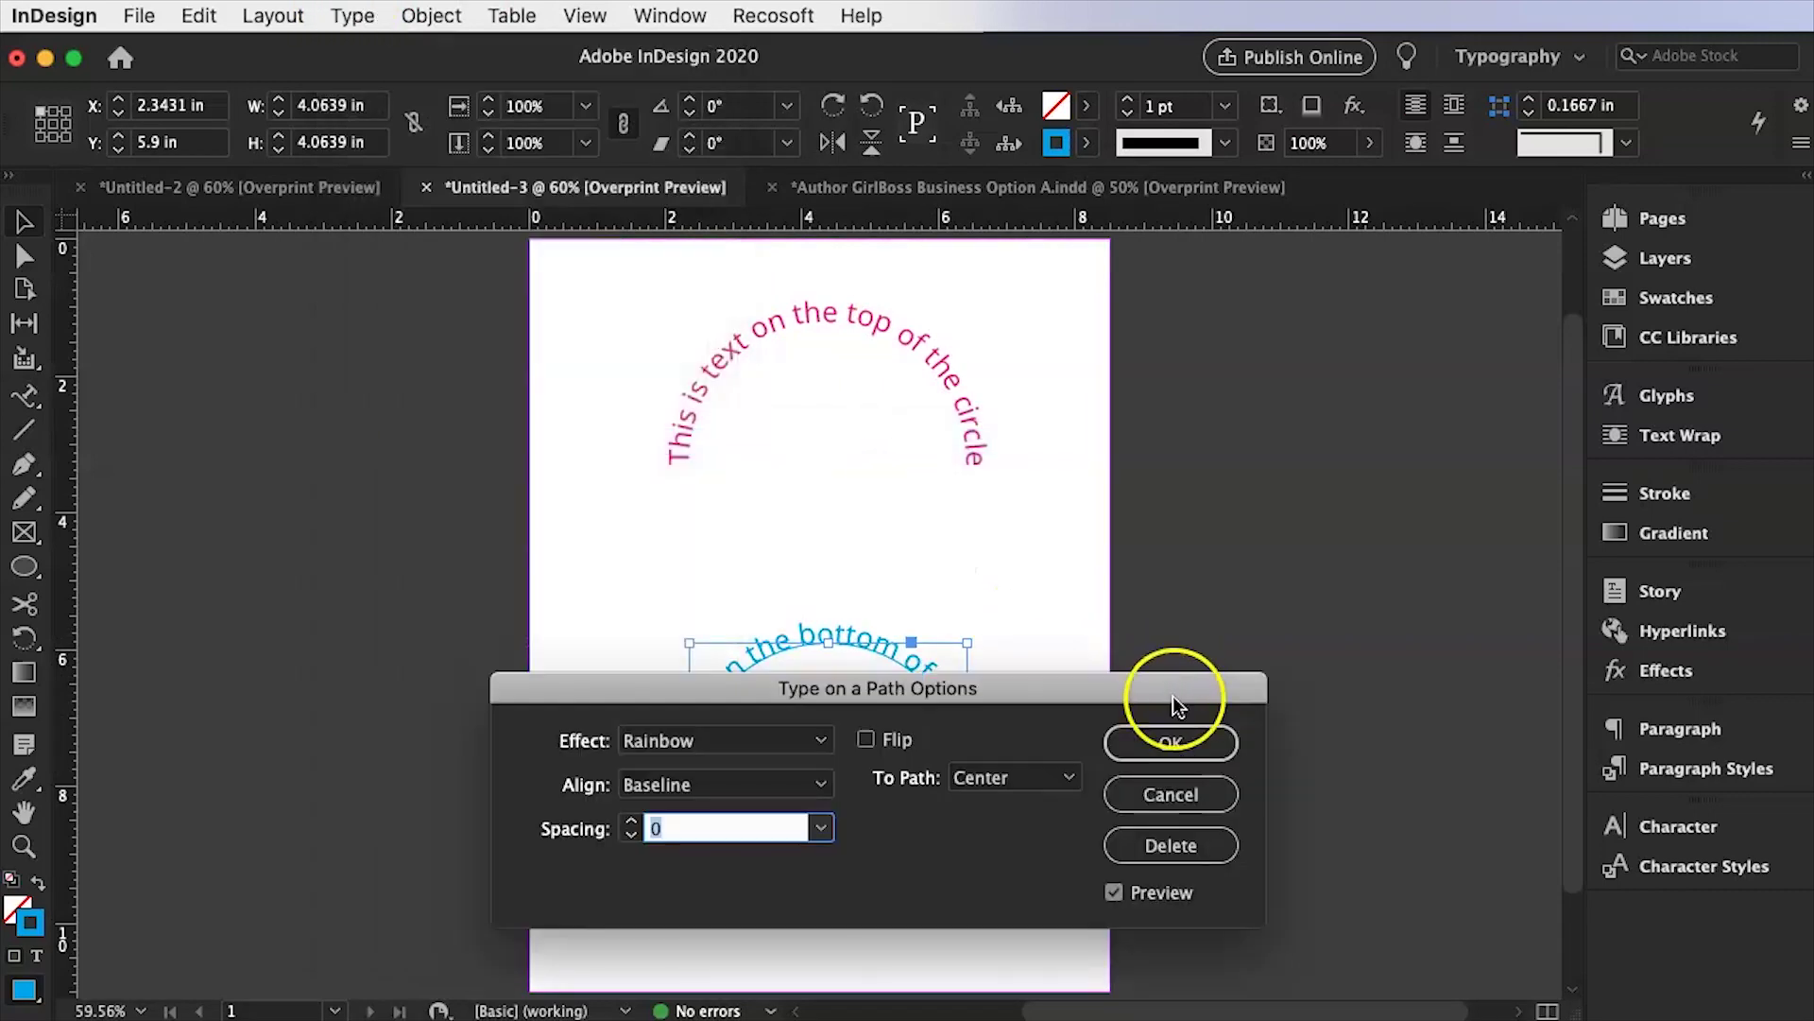
Turn on Flip, confirm it, and rotate the circle to centre the text.
left_click_drag(1153, 690, 1181, 293)
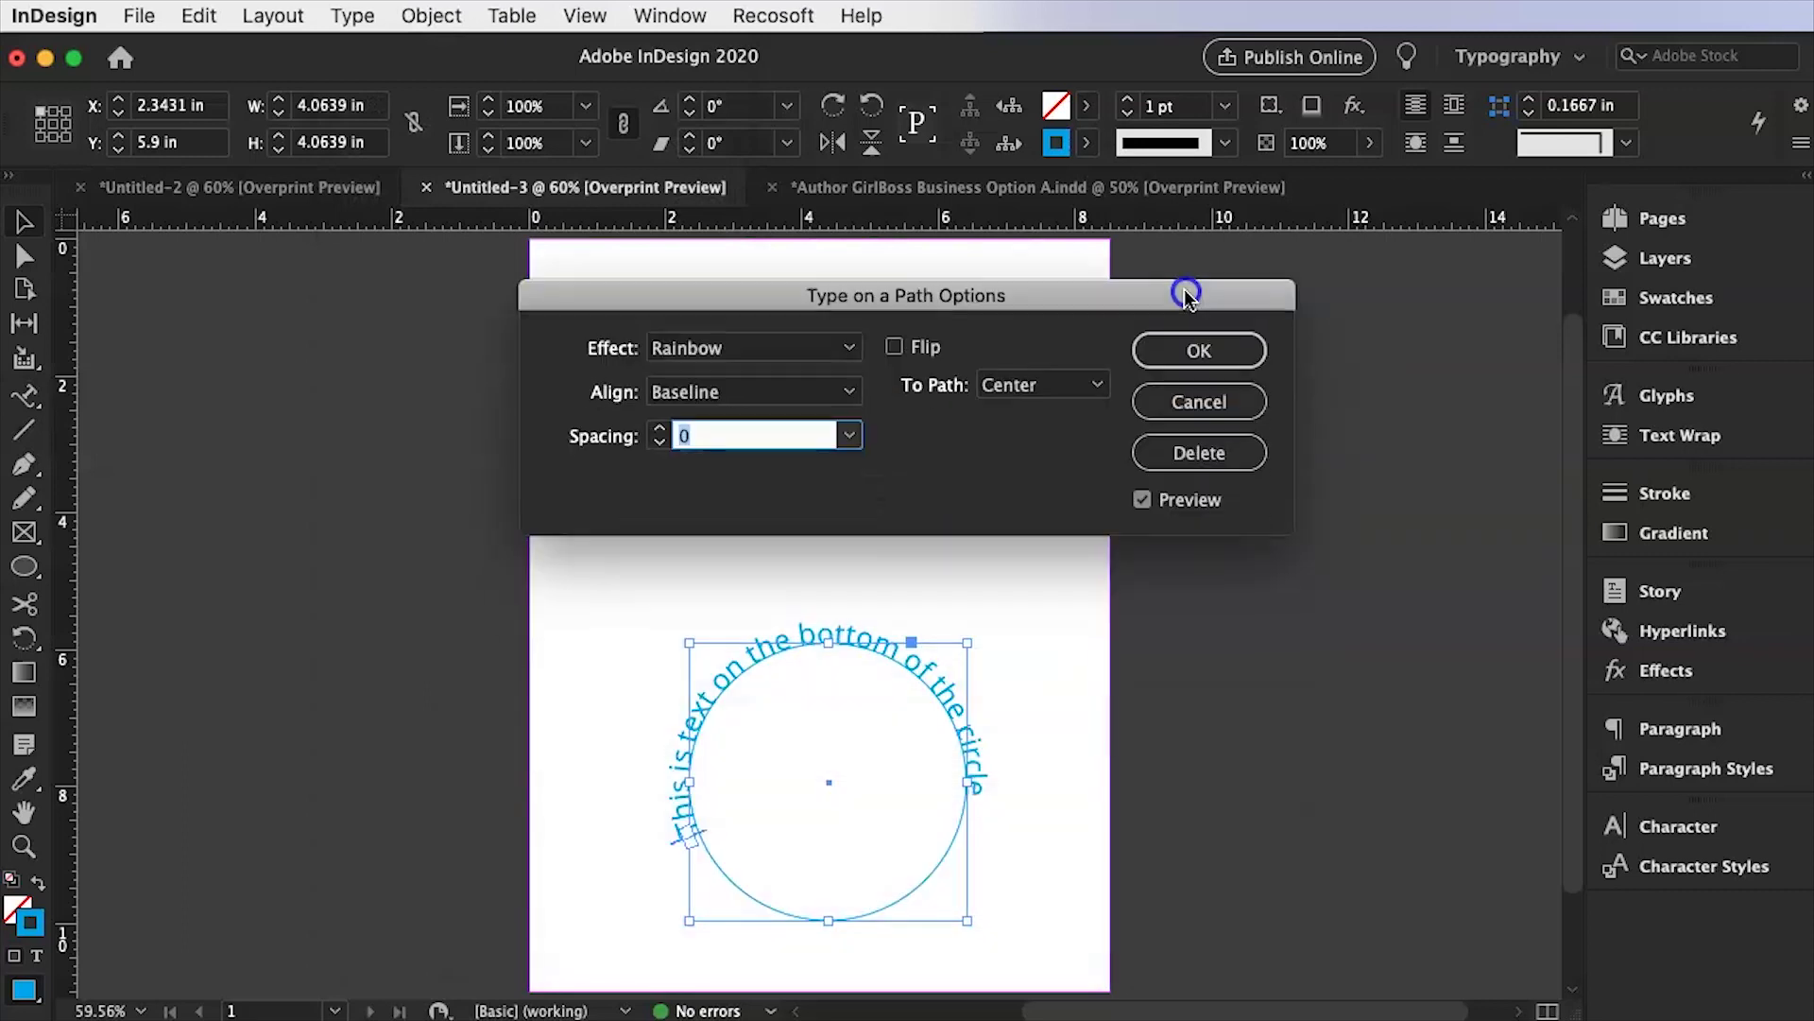
left_click(894, 346)
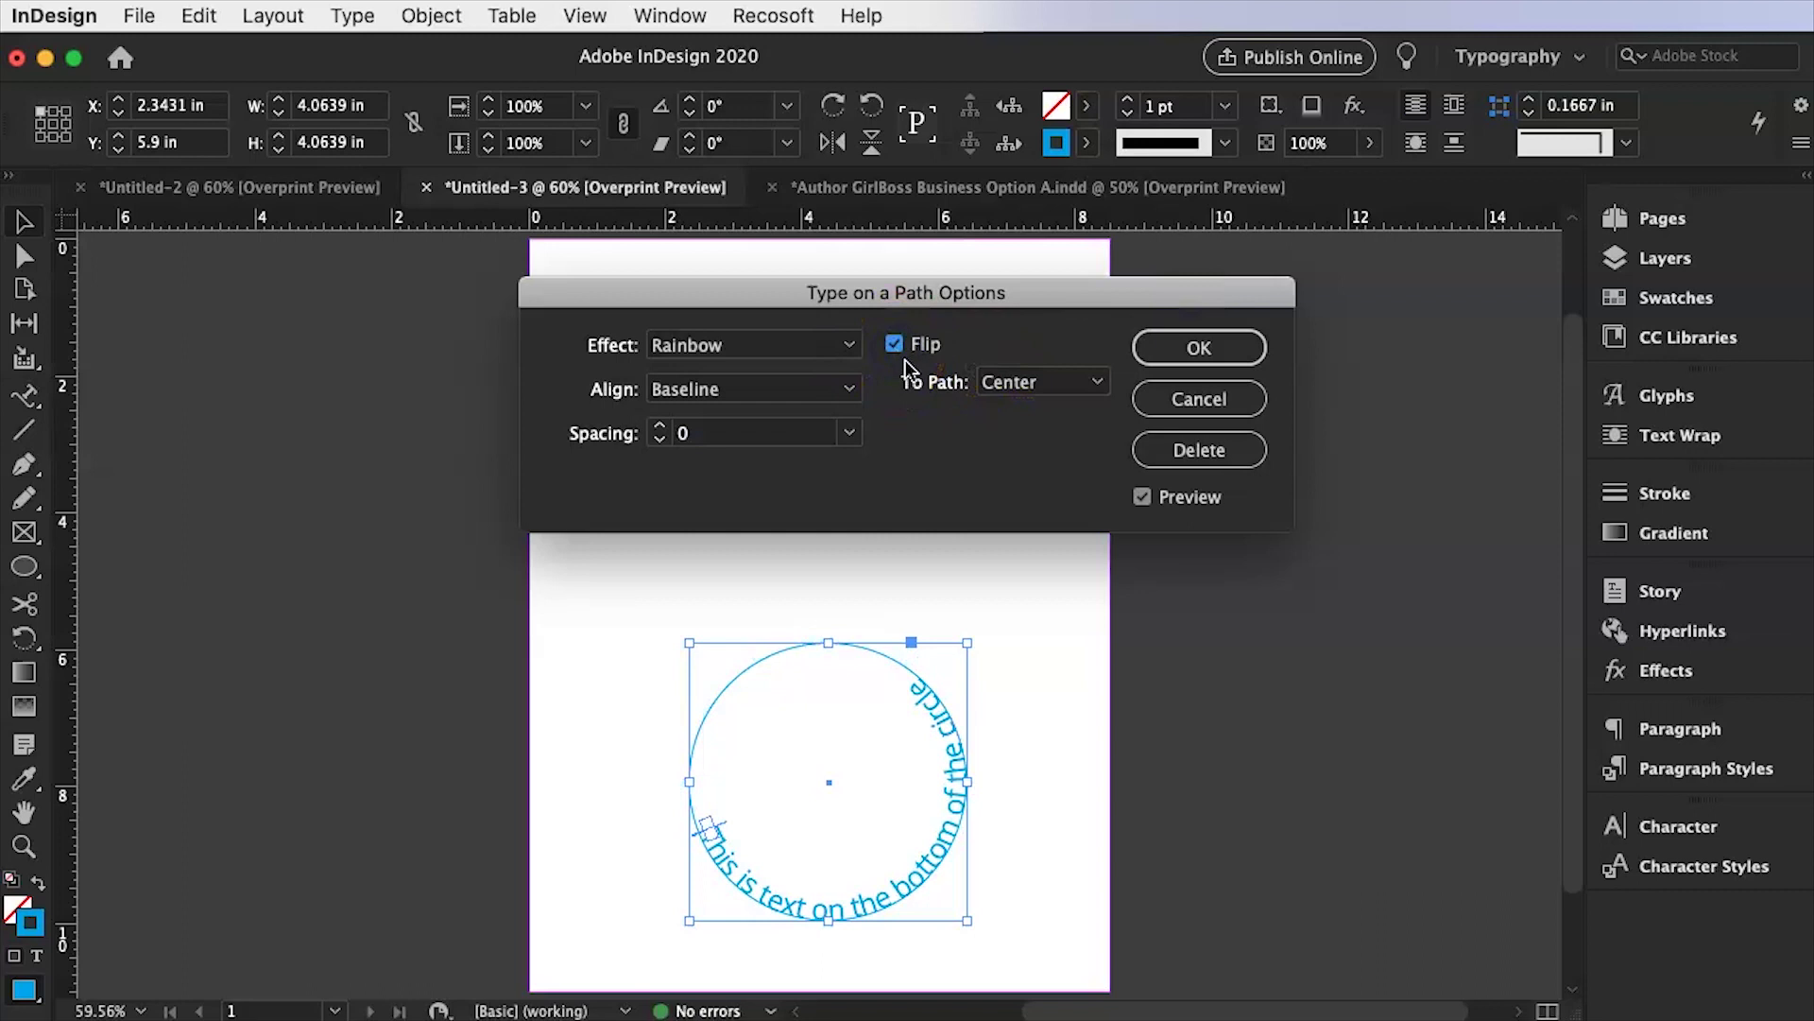
left_click(893, 346)
left_click(894, 346)
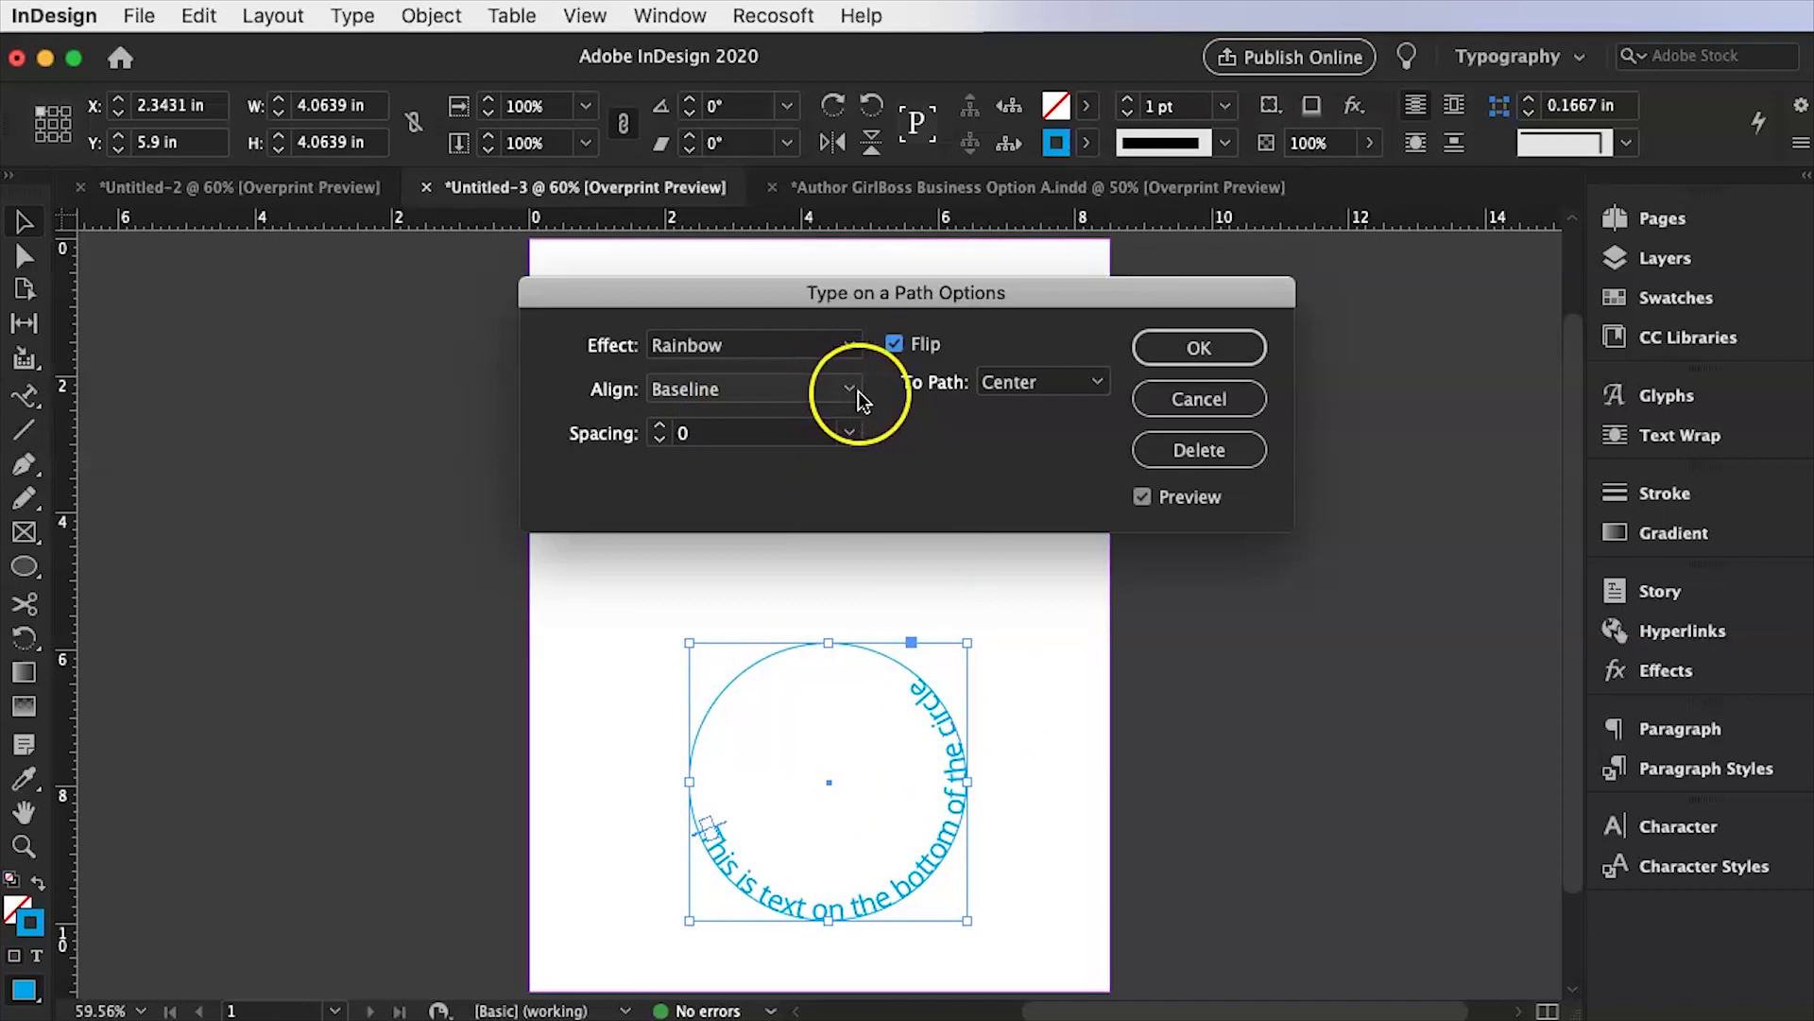
left_click(1215, 350)
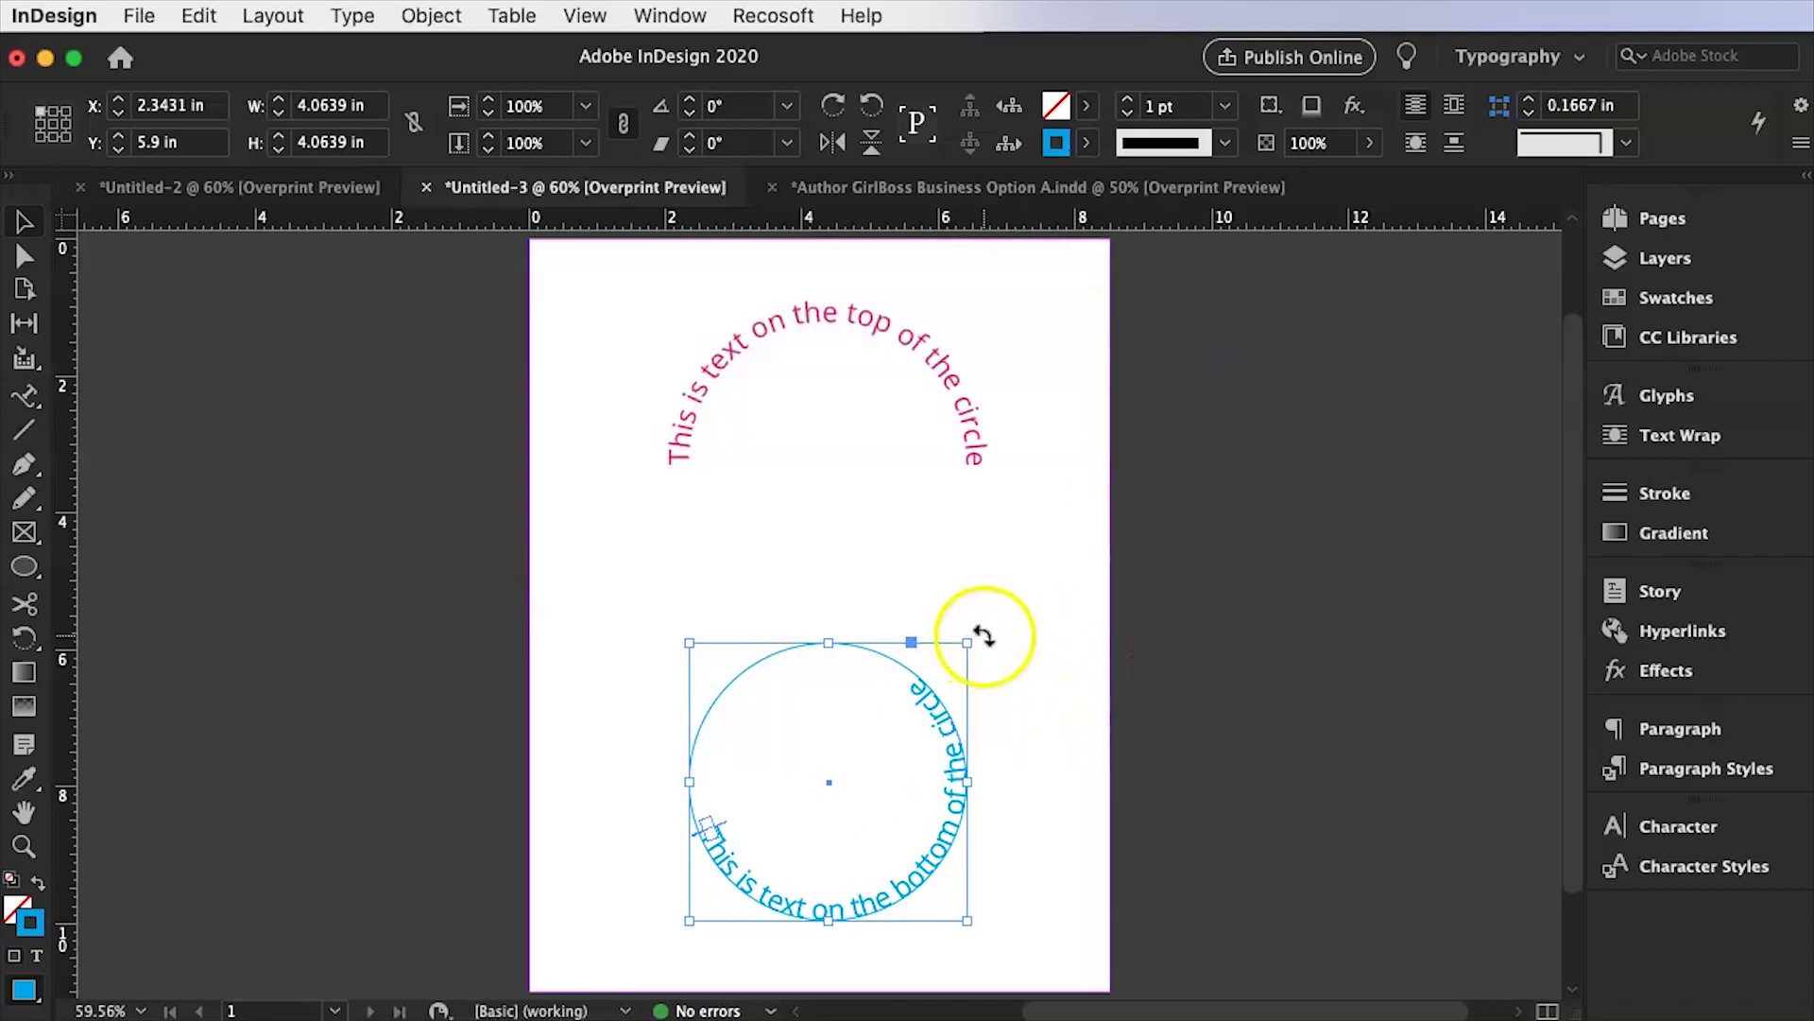
left_click_drag(982, 627, 1029, 729)
Check the text on the circle rotated to -30°, then reselect the lower circle.
left_click(1062, 810)
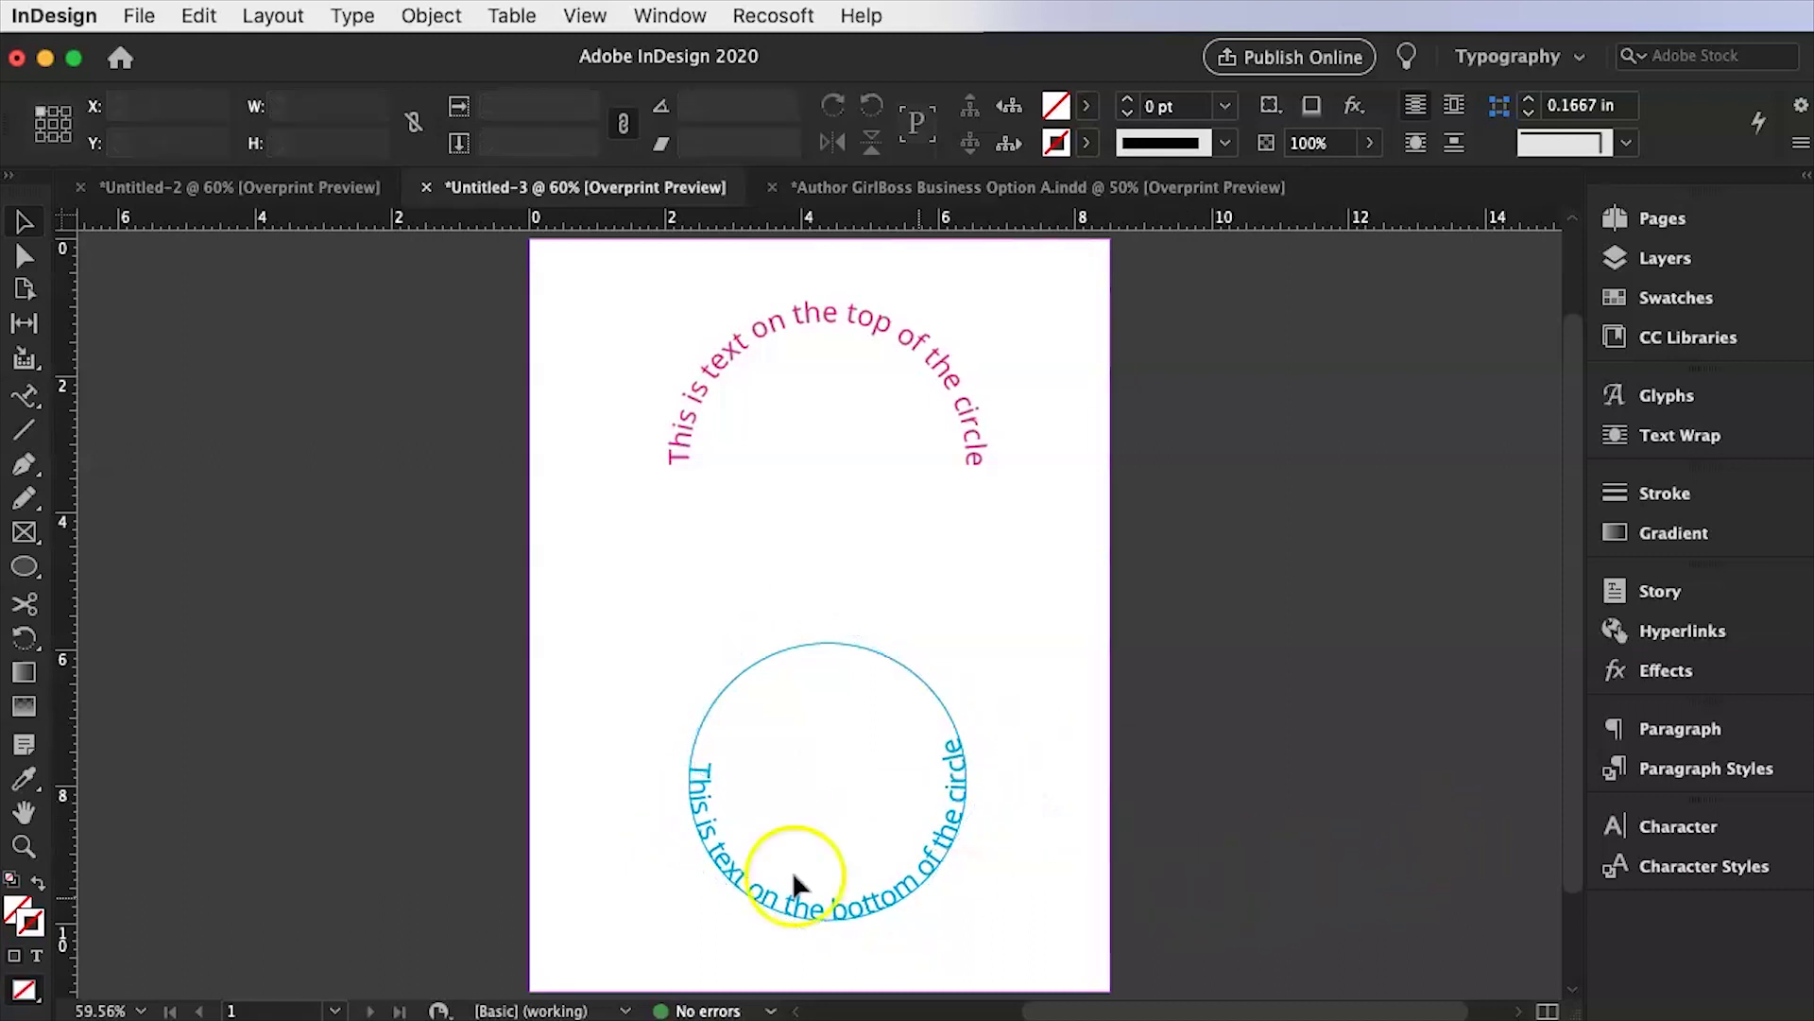
left_click(855, 645)
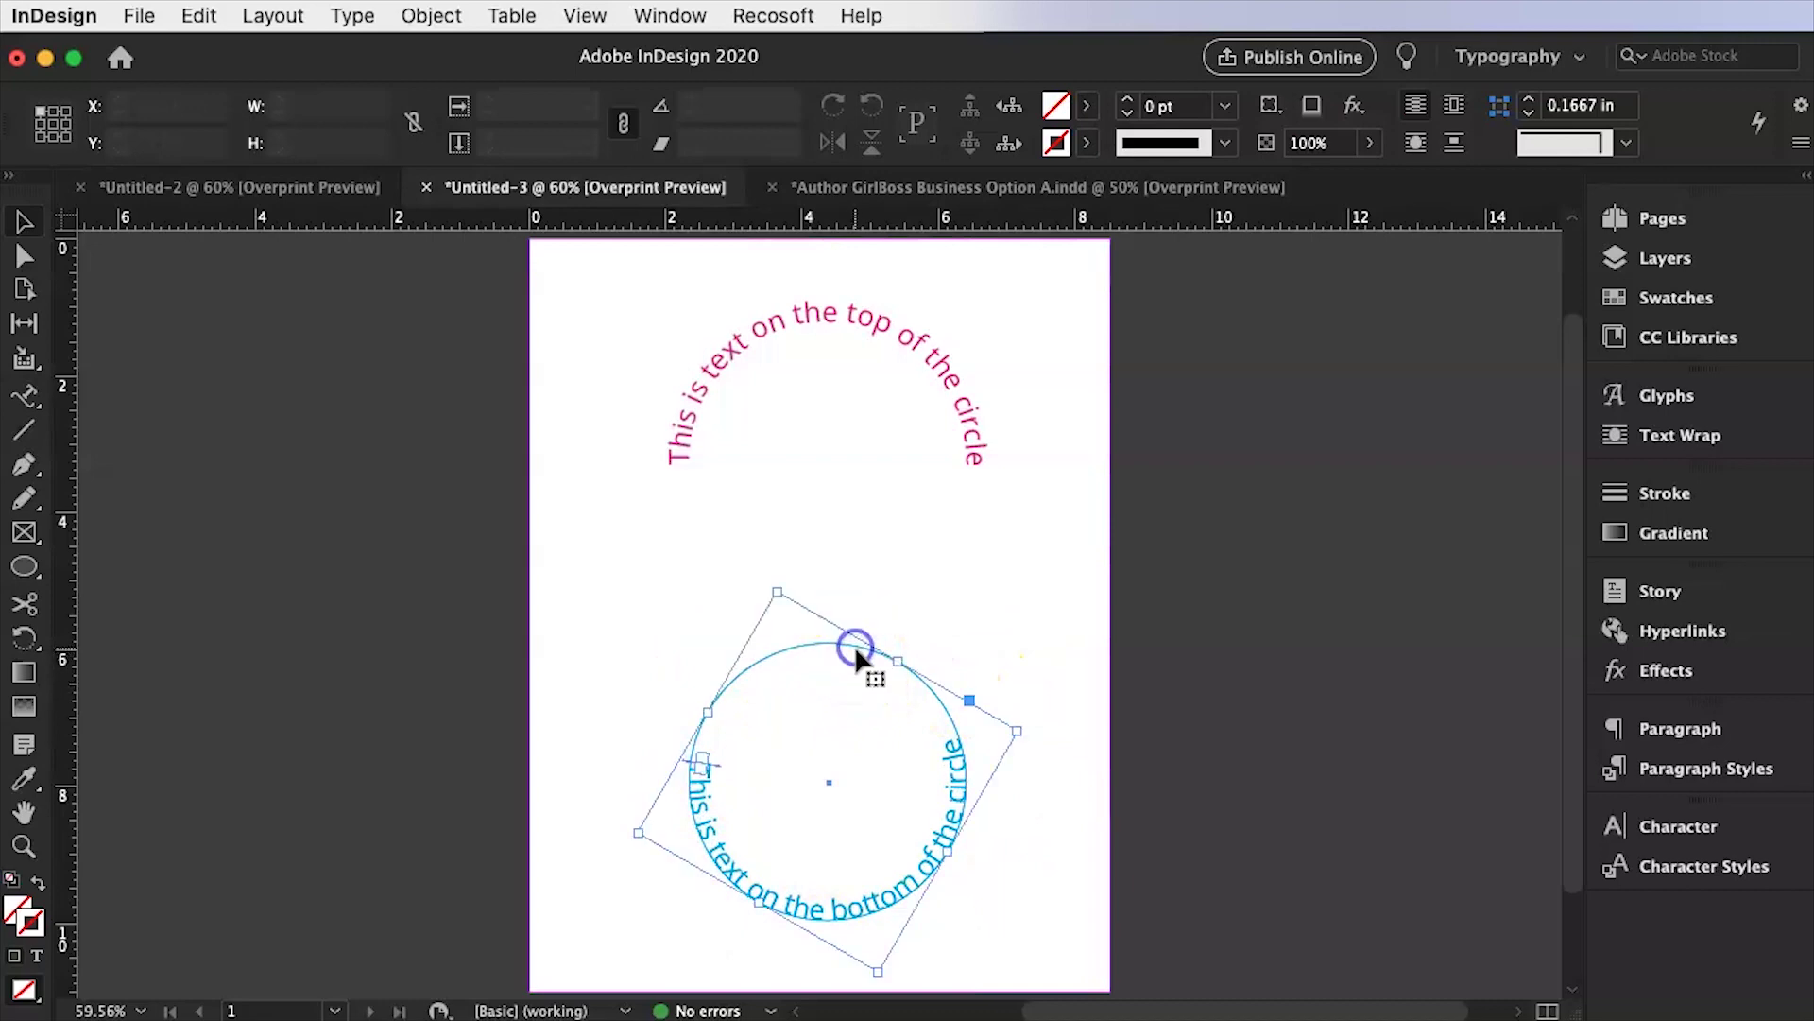
left_click(350, 16)
mouse_move(416, 441)
left_click(893, 440)
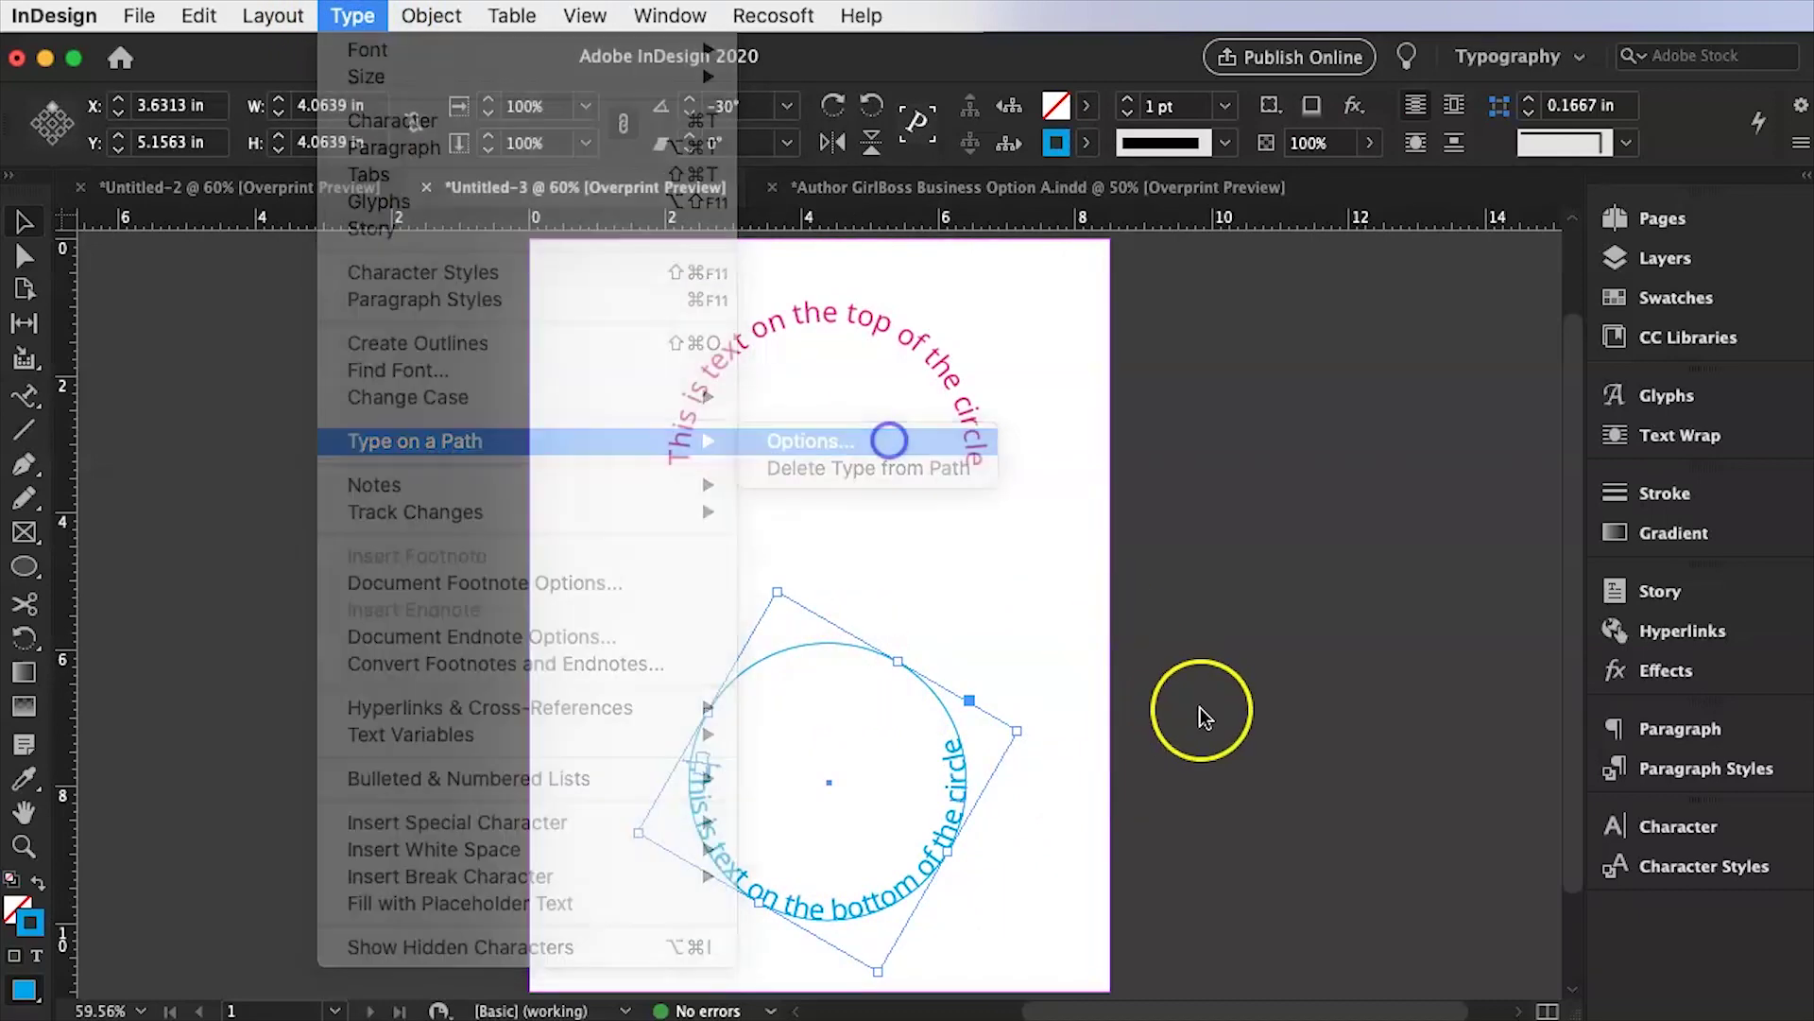
left_click(835, 389)
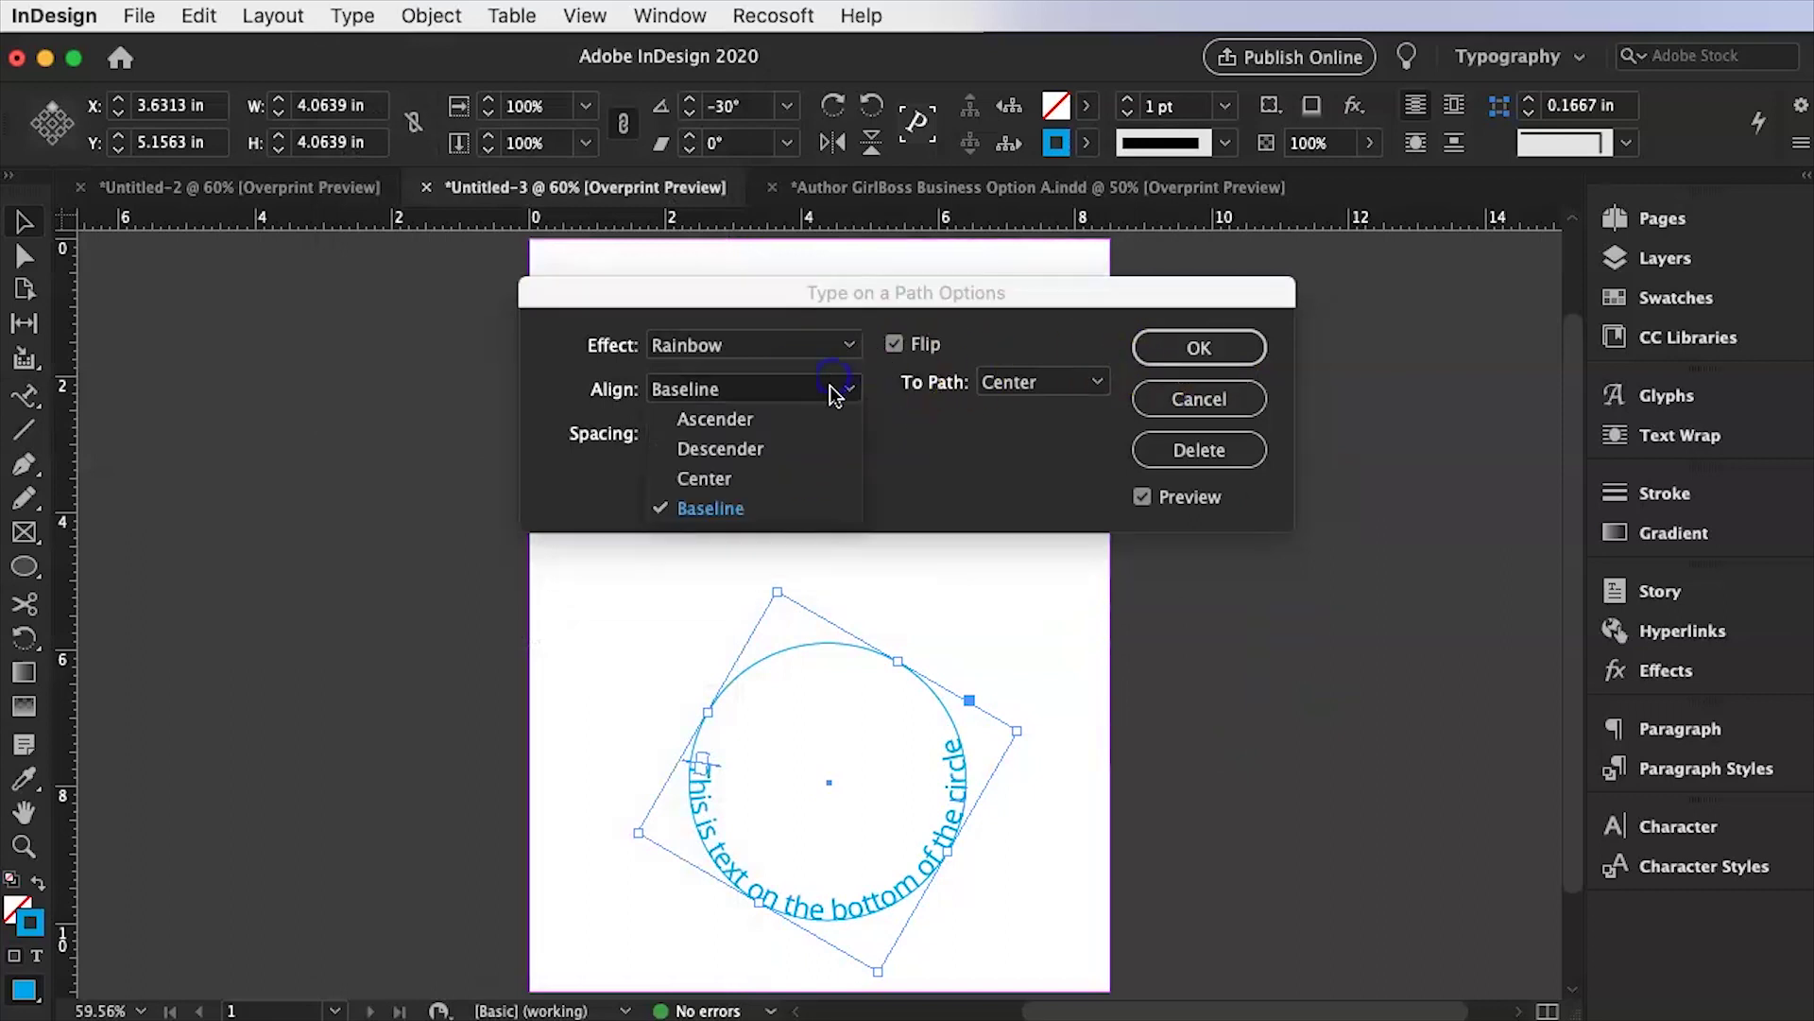
left_click(815, 418)
left_click(838, 389)
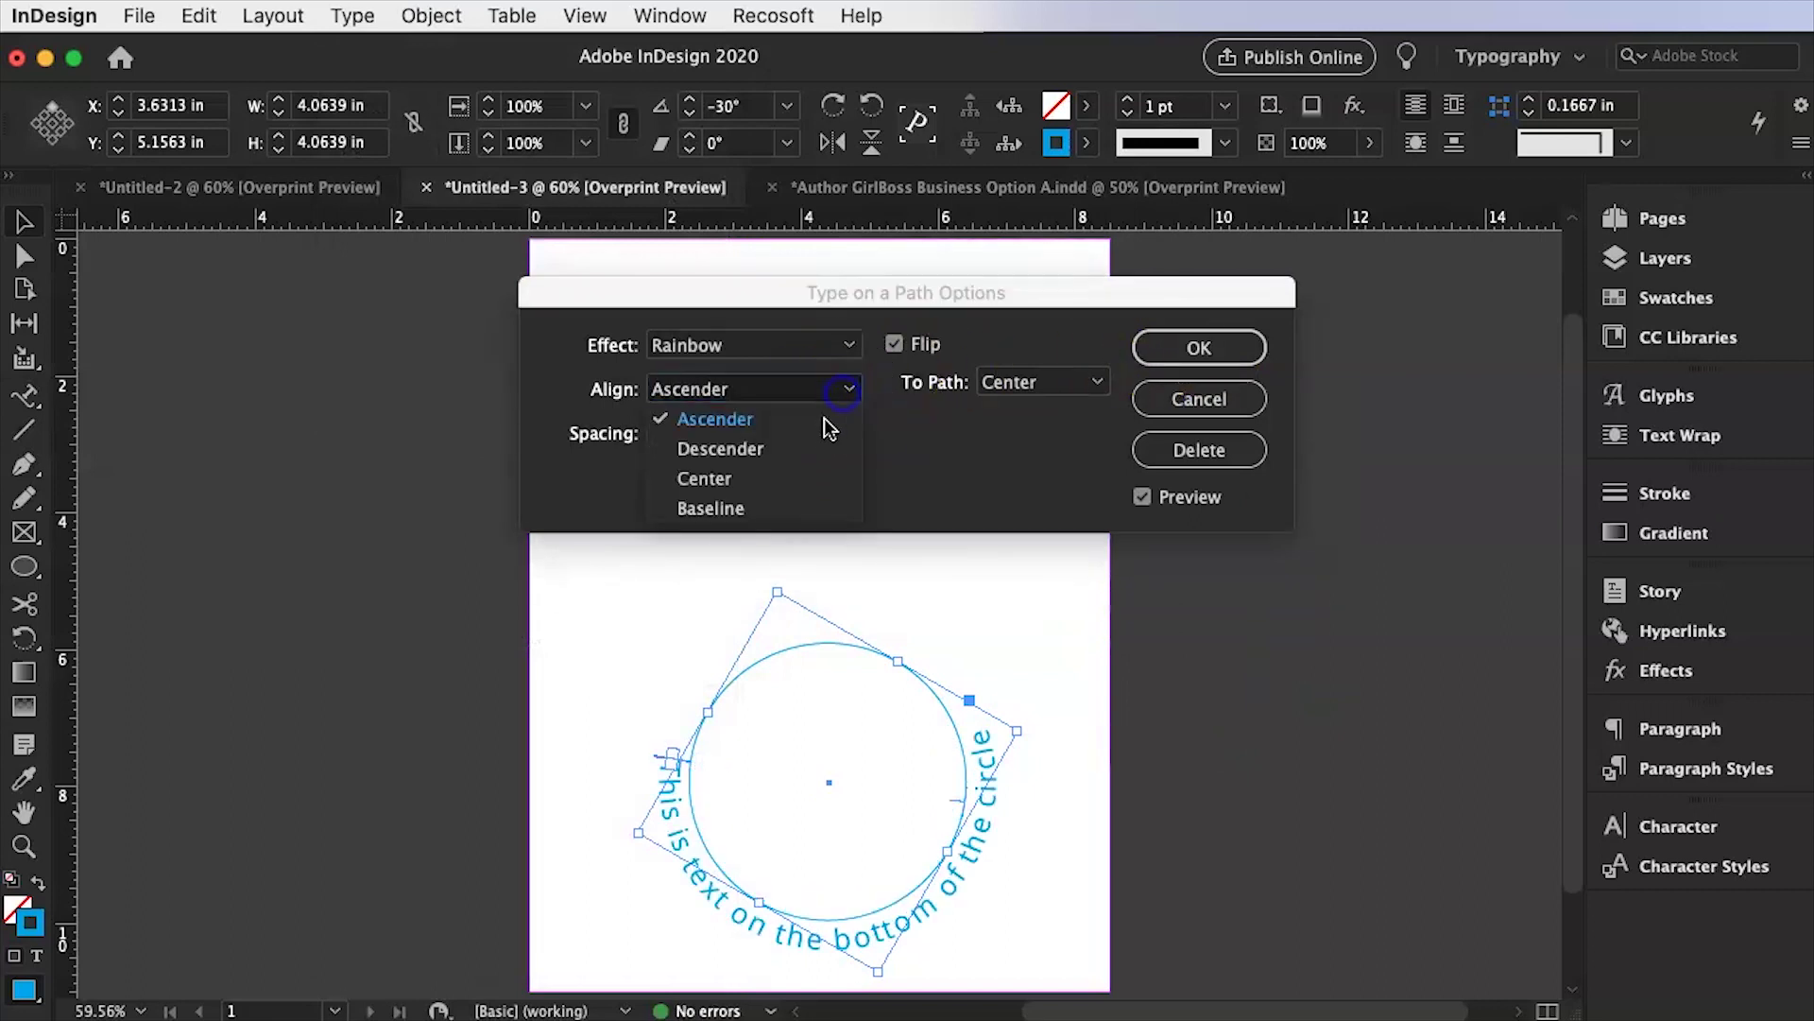
left_click(818, 444)
left_click(836, 388)
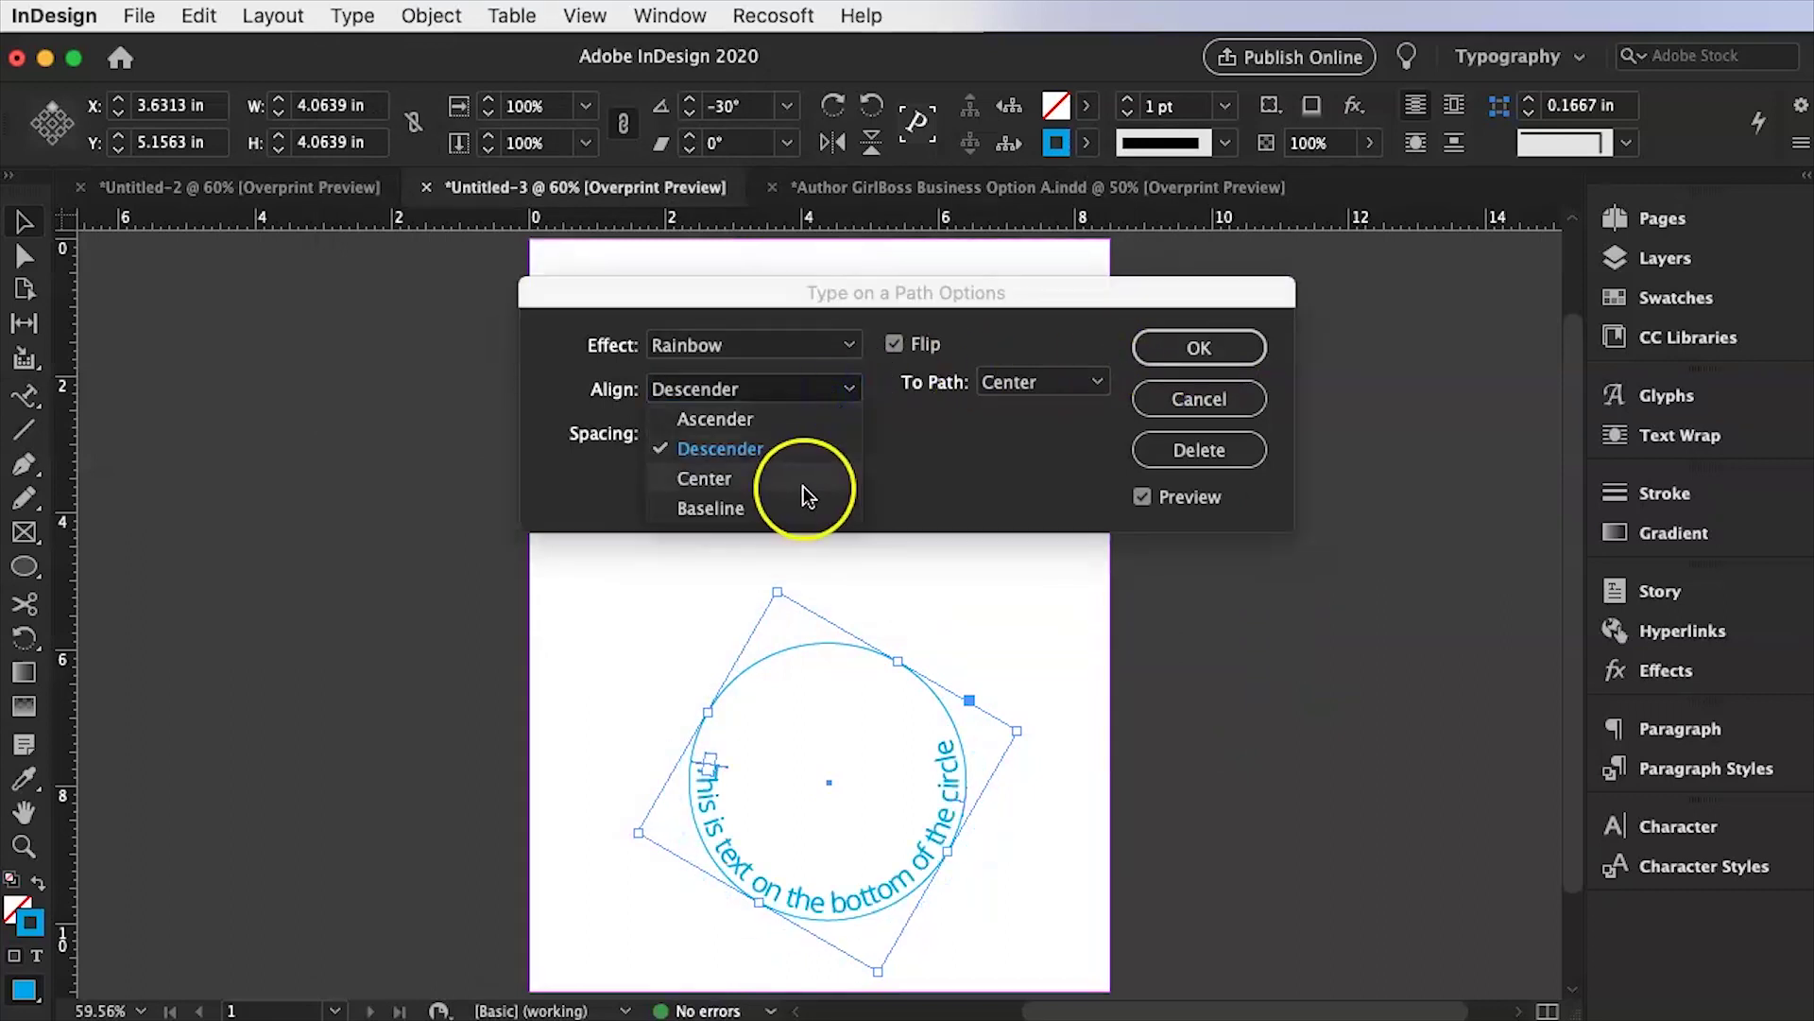
left_click(810, 487)
left_click(831, 389)
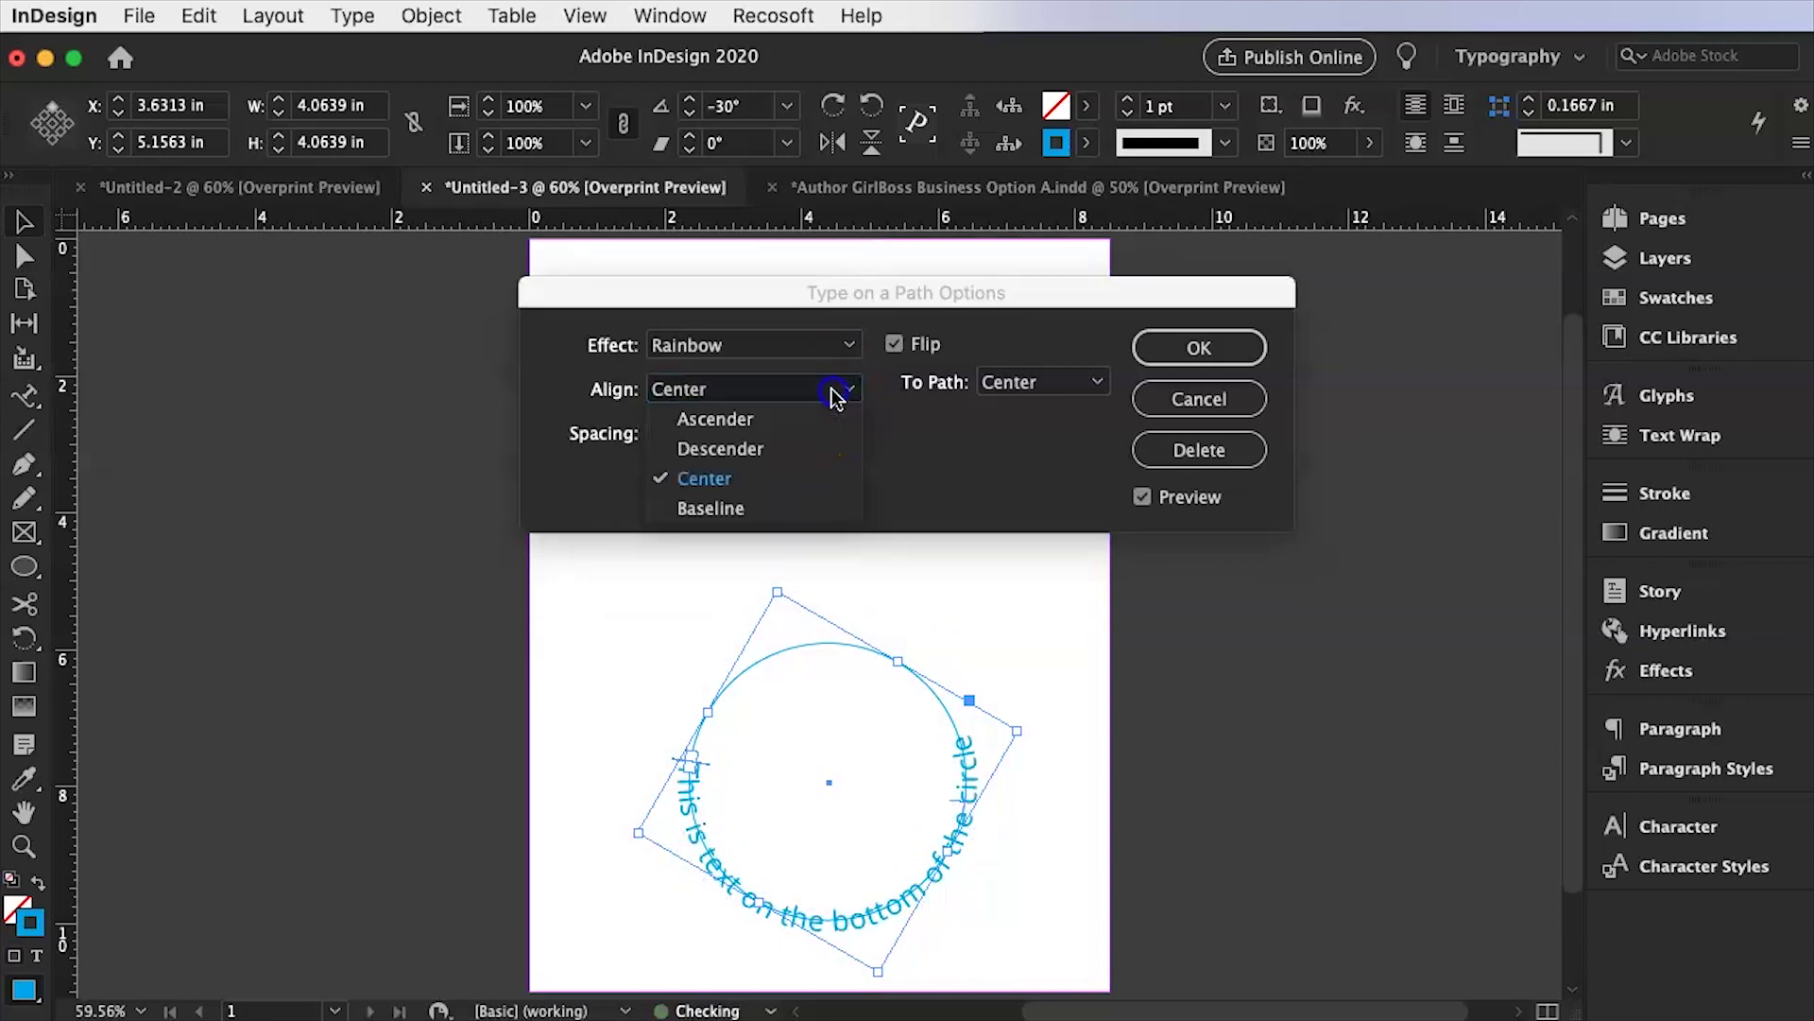
left_click(803, 509)
left_click_drag(896, 345, 957, 460)
left_click(1149, 342)
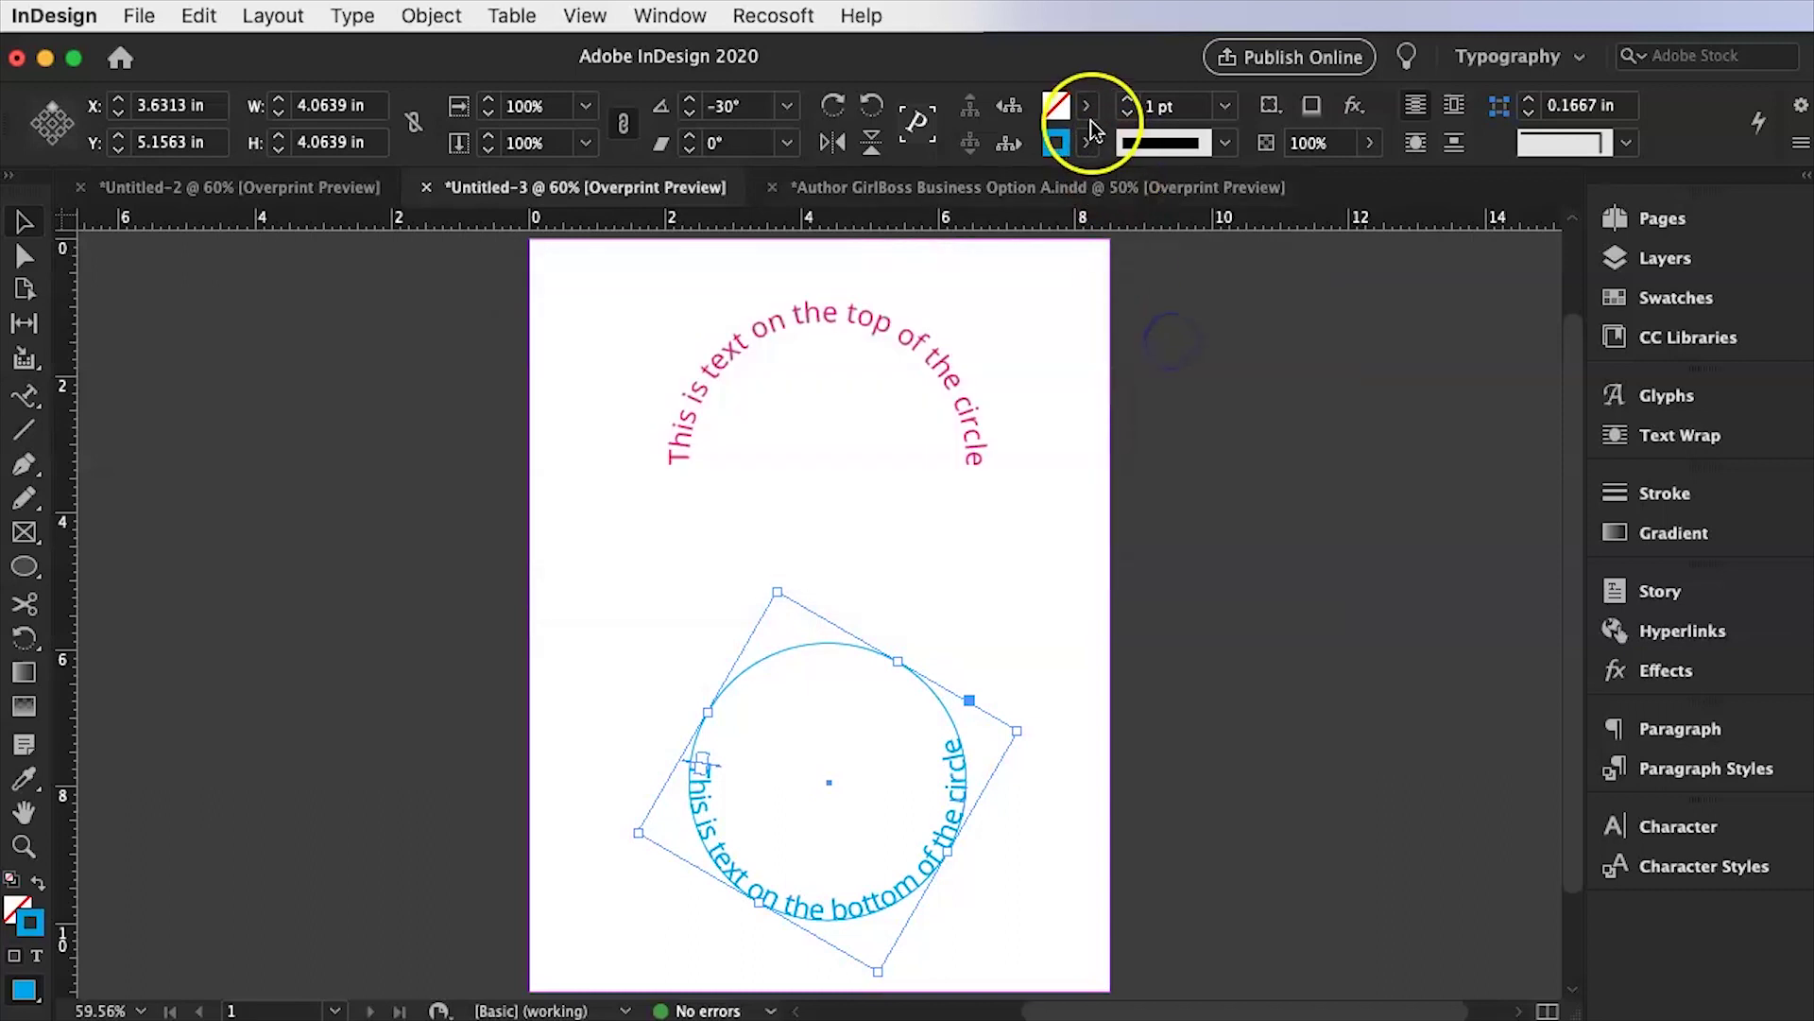
Set the lower circle's stroke to [None] and deselect it.
left_click(1086, 143)
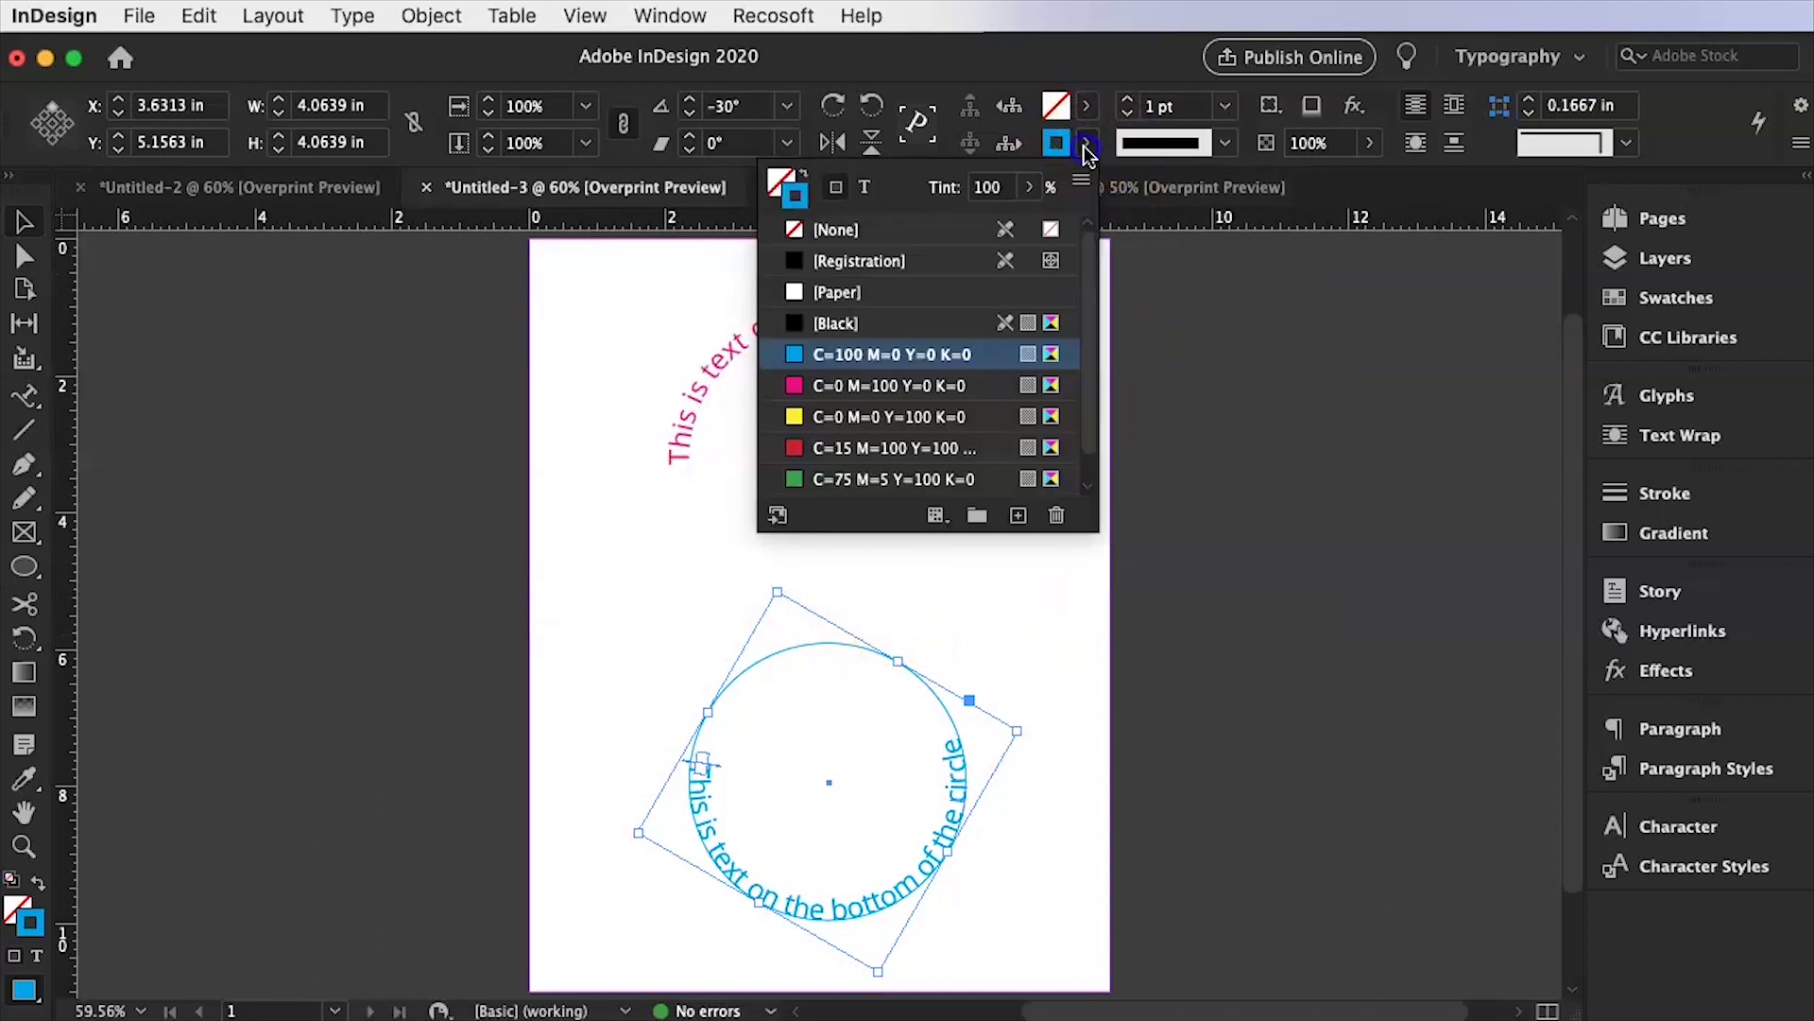
left_click(835, 232)
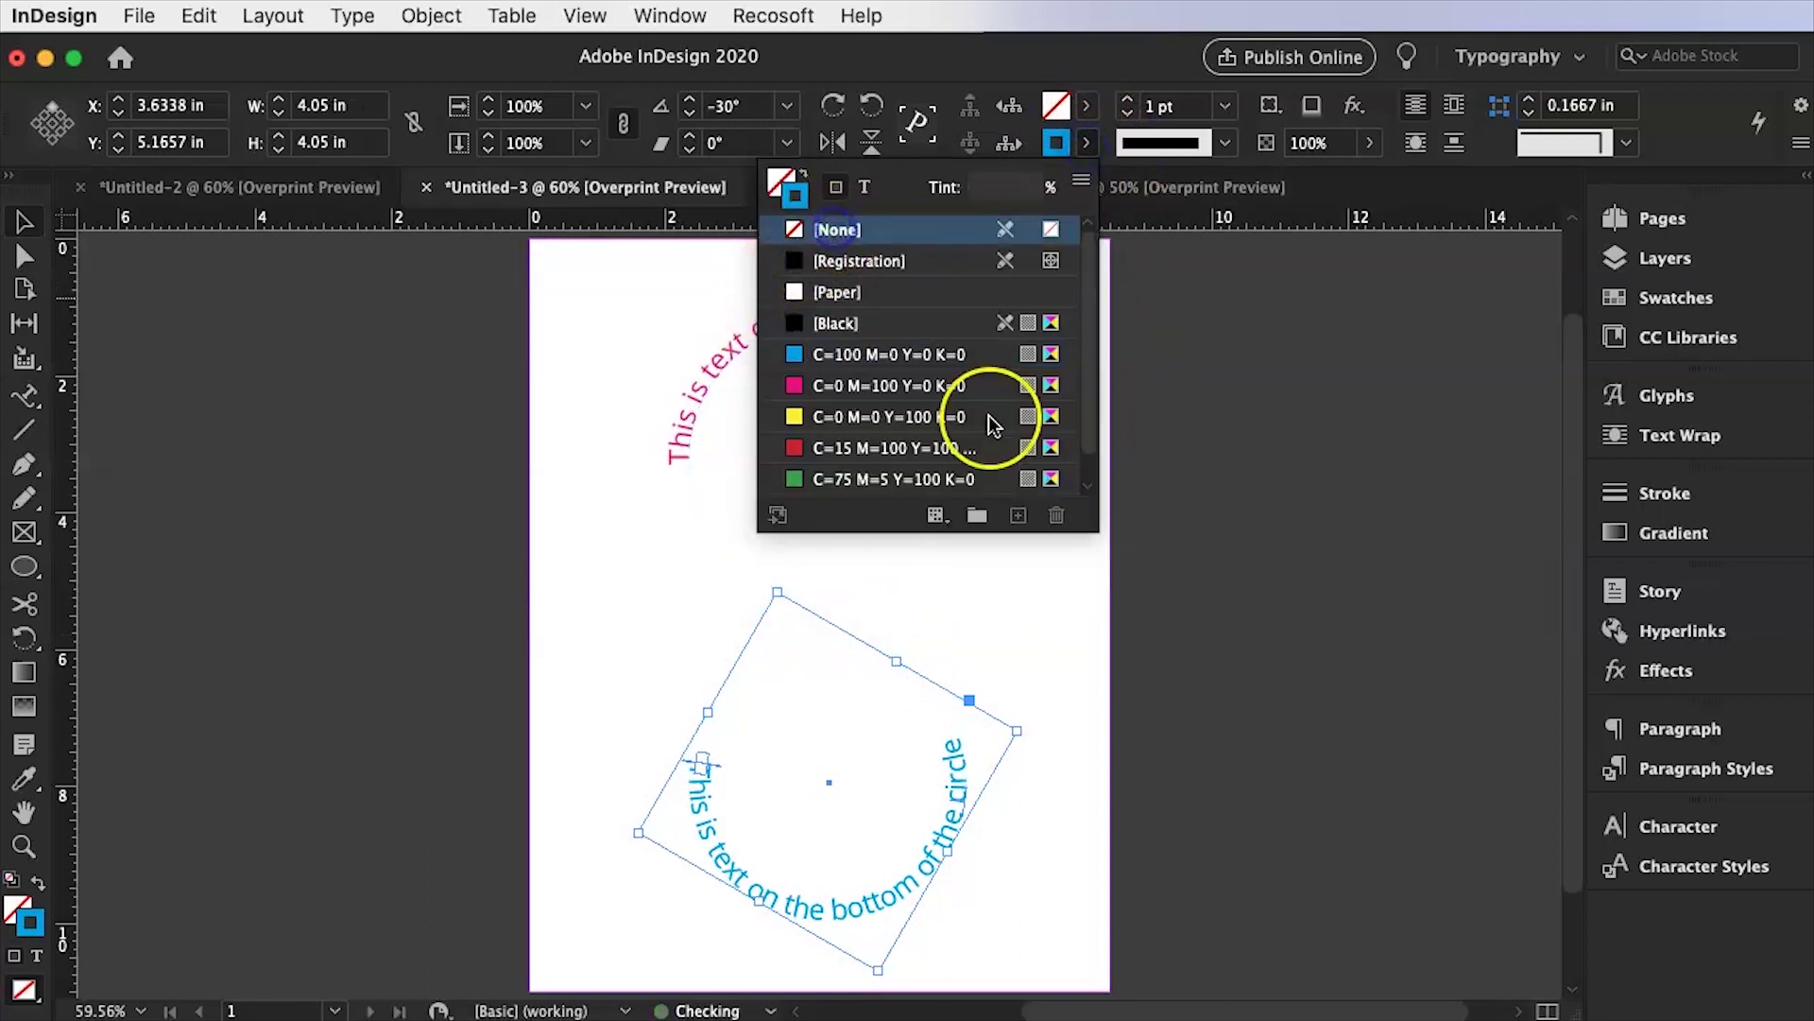
left_click(1150, 700)
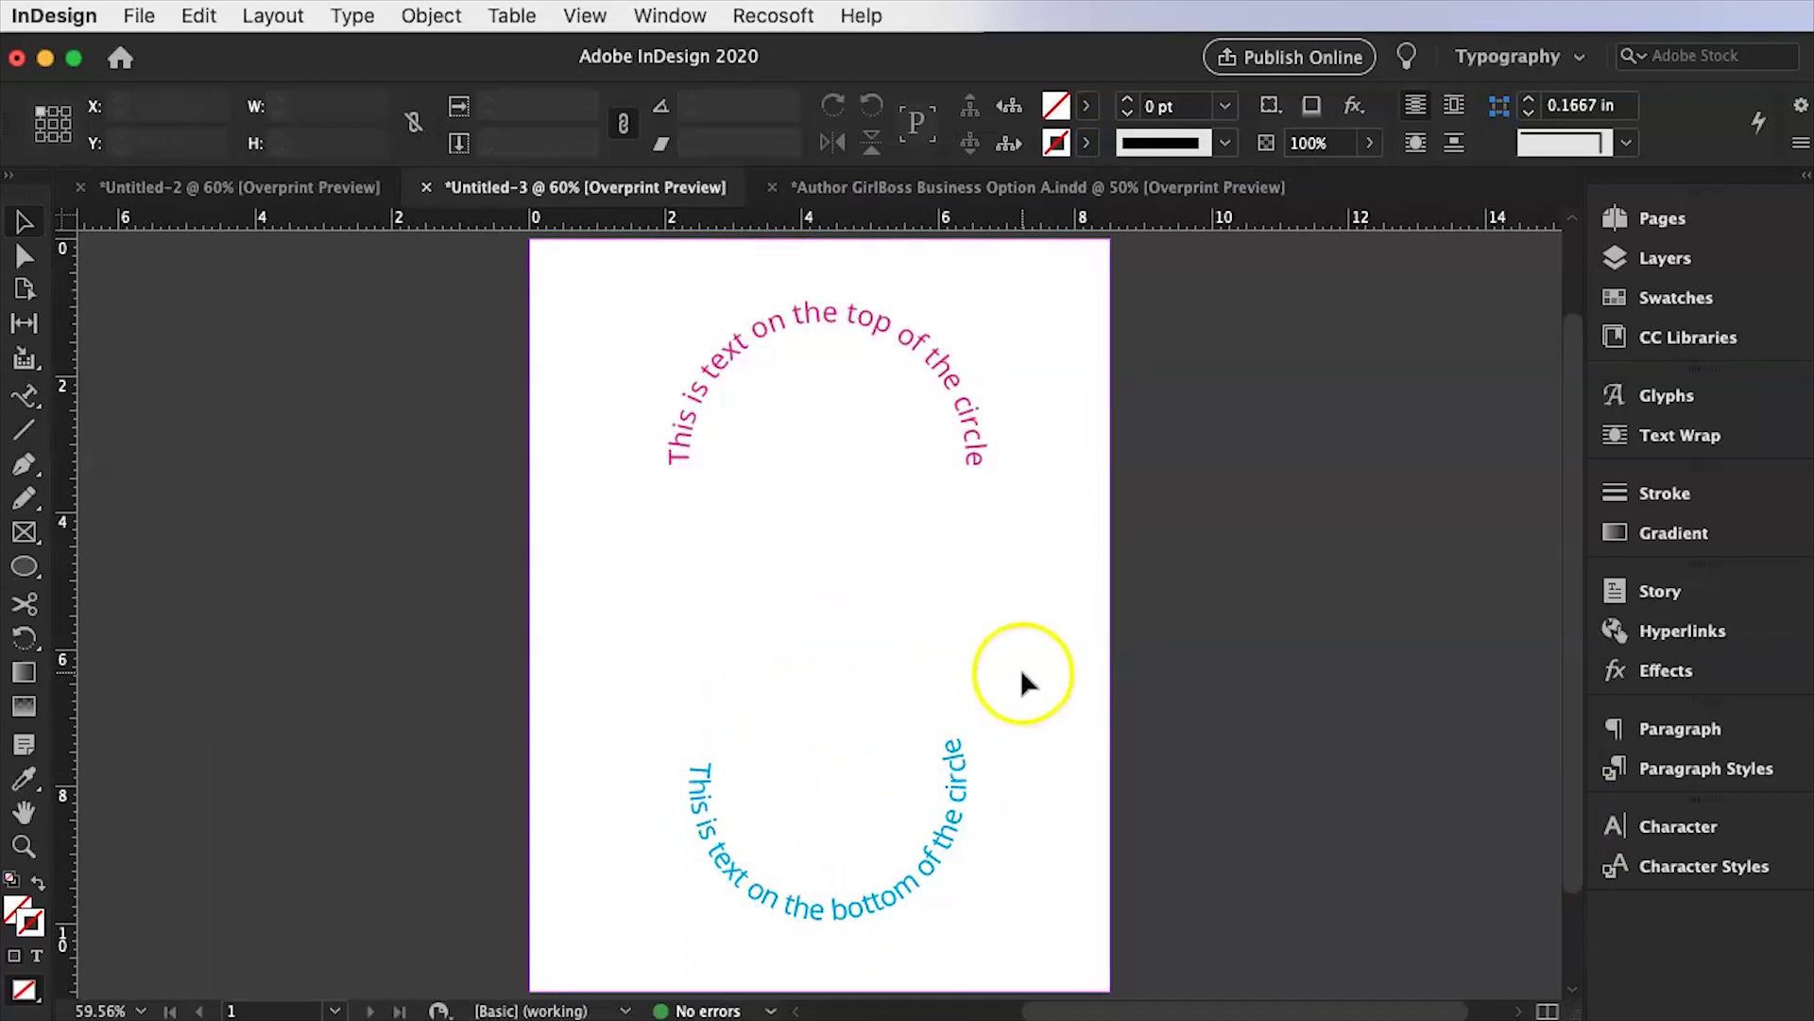
left_click(1187, 762)
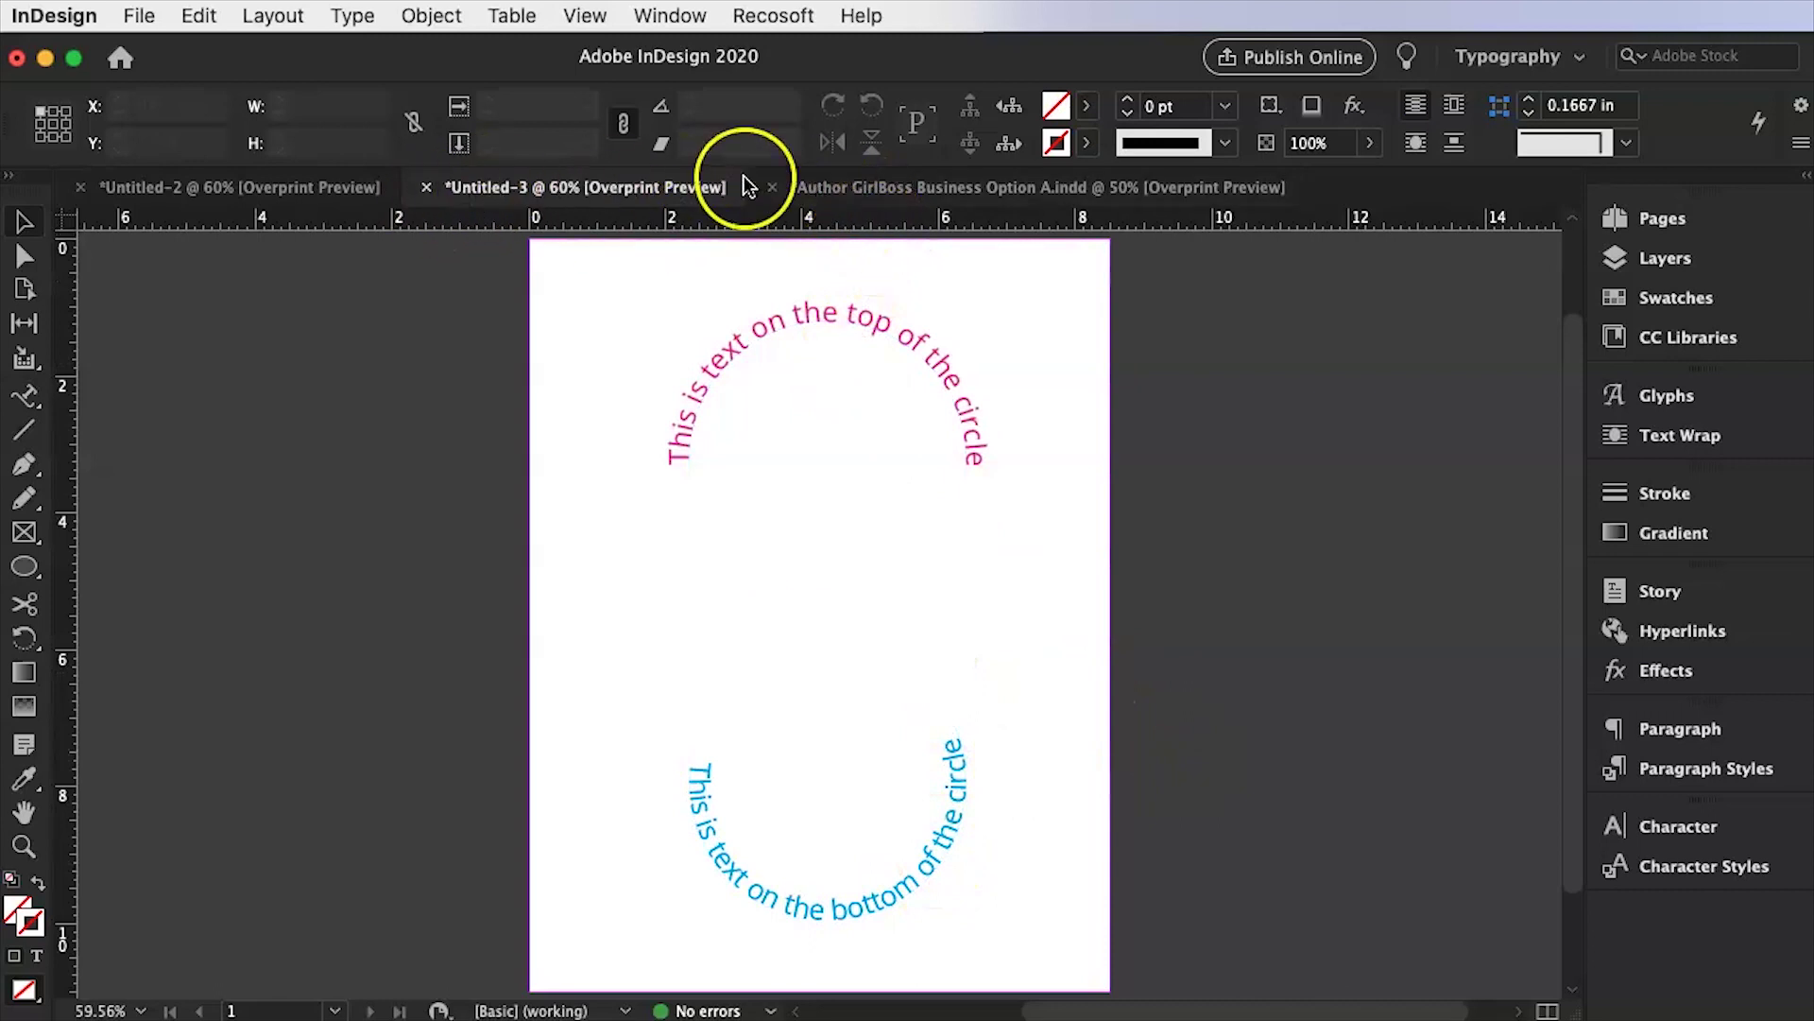
Switch to the GirlBoss business plan, then back to the Untitled-2 example.
left_click(860, 193)
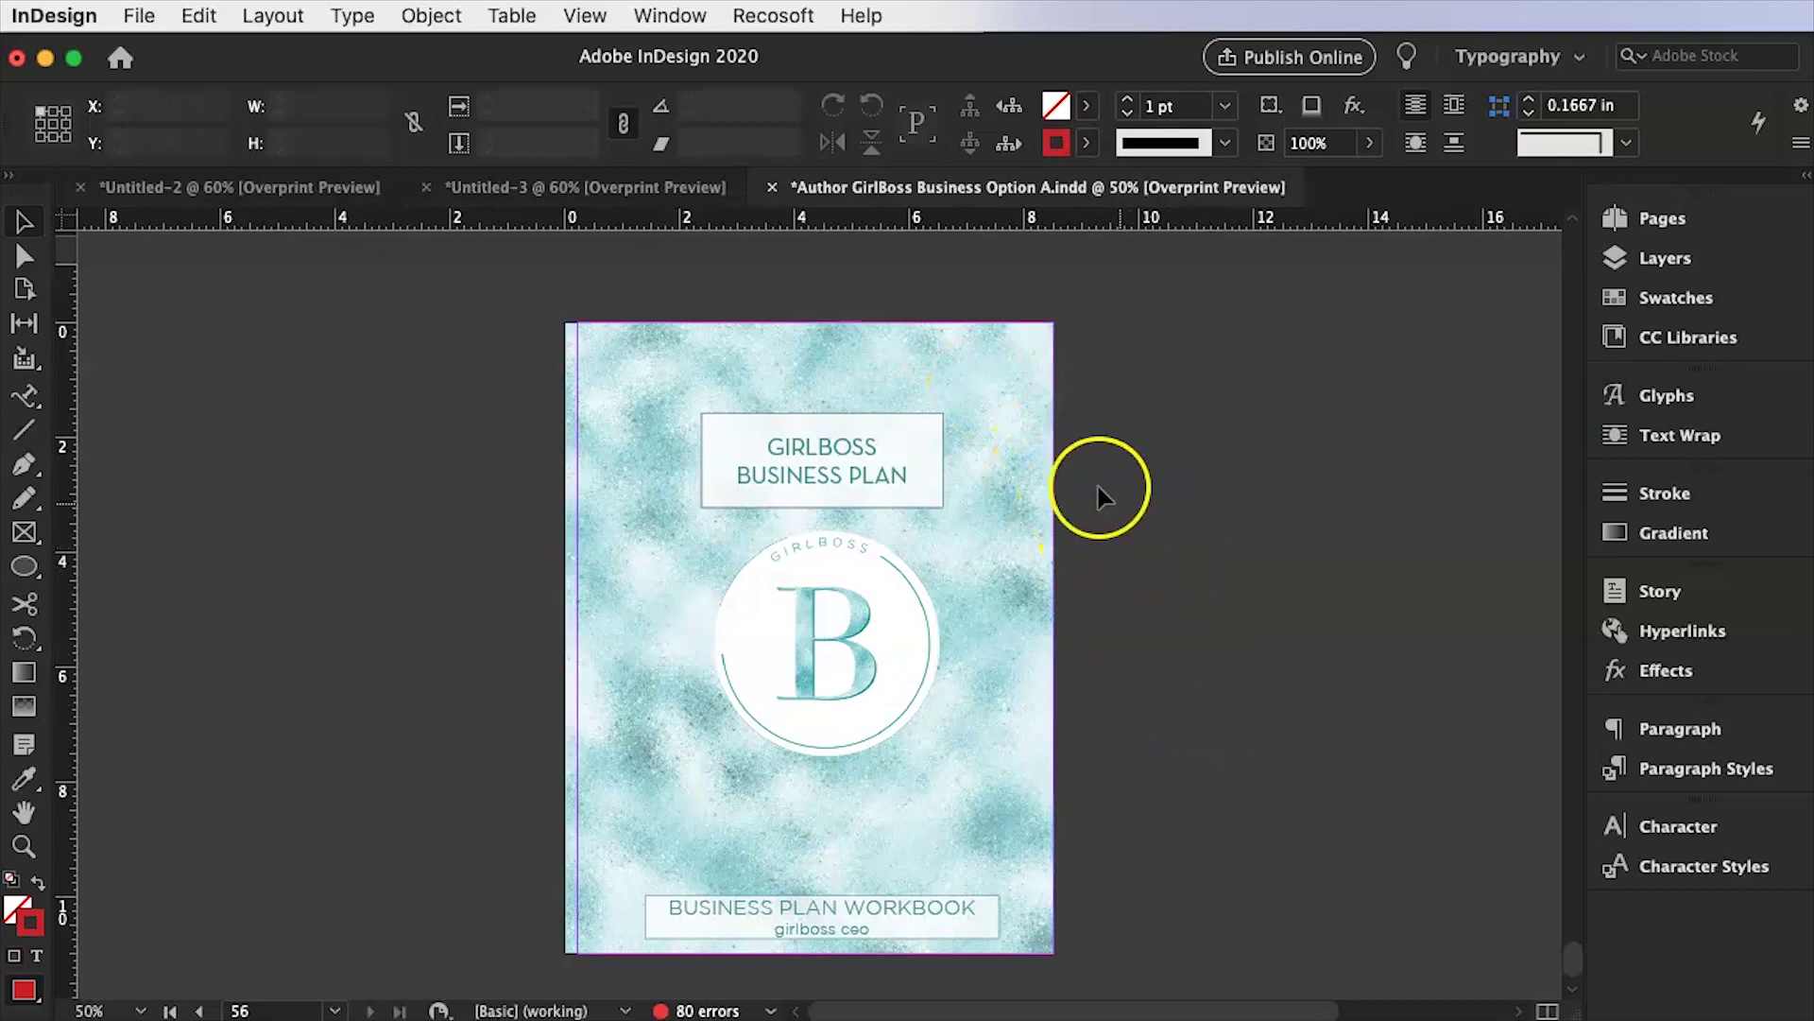
left_click(286, 199)
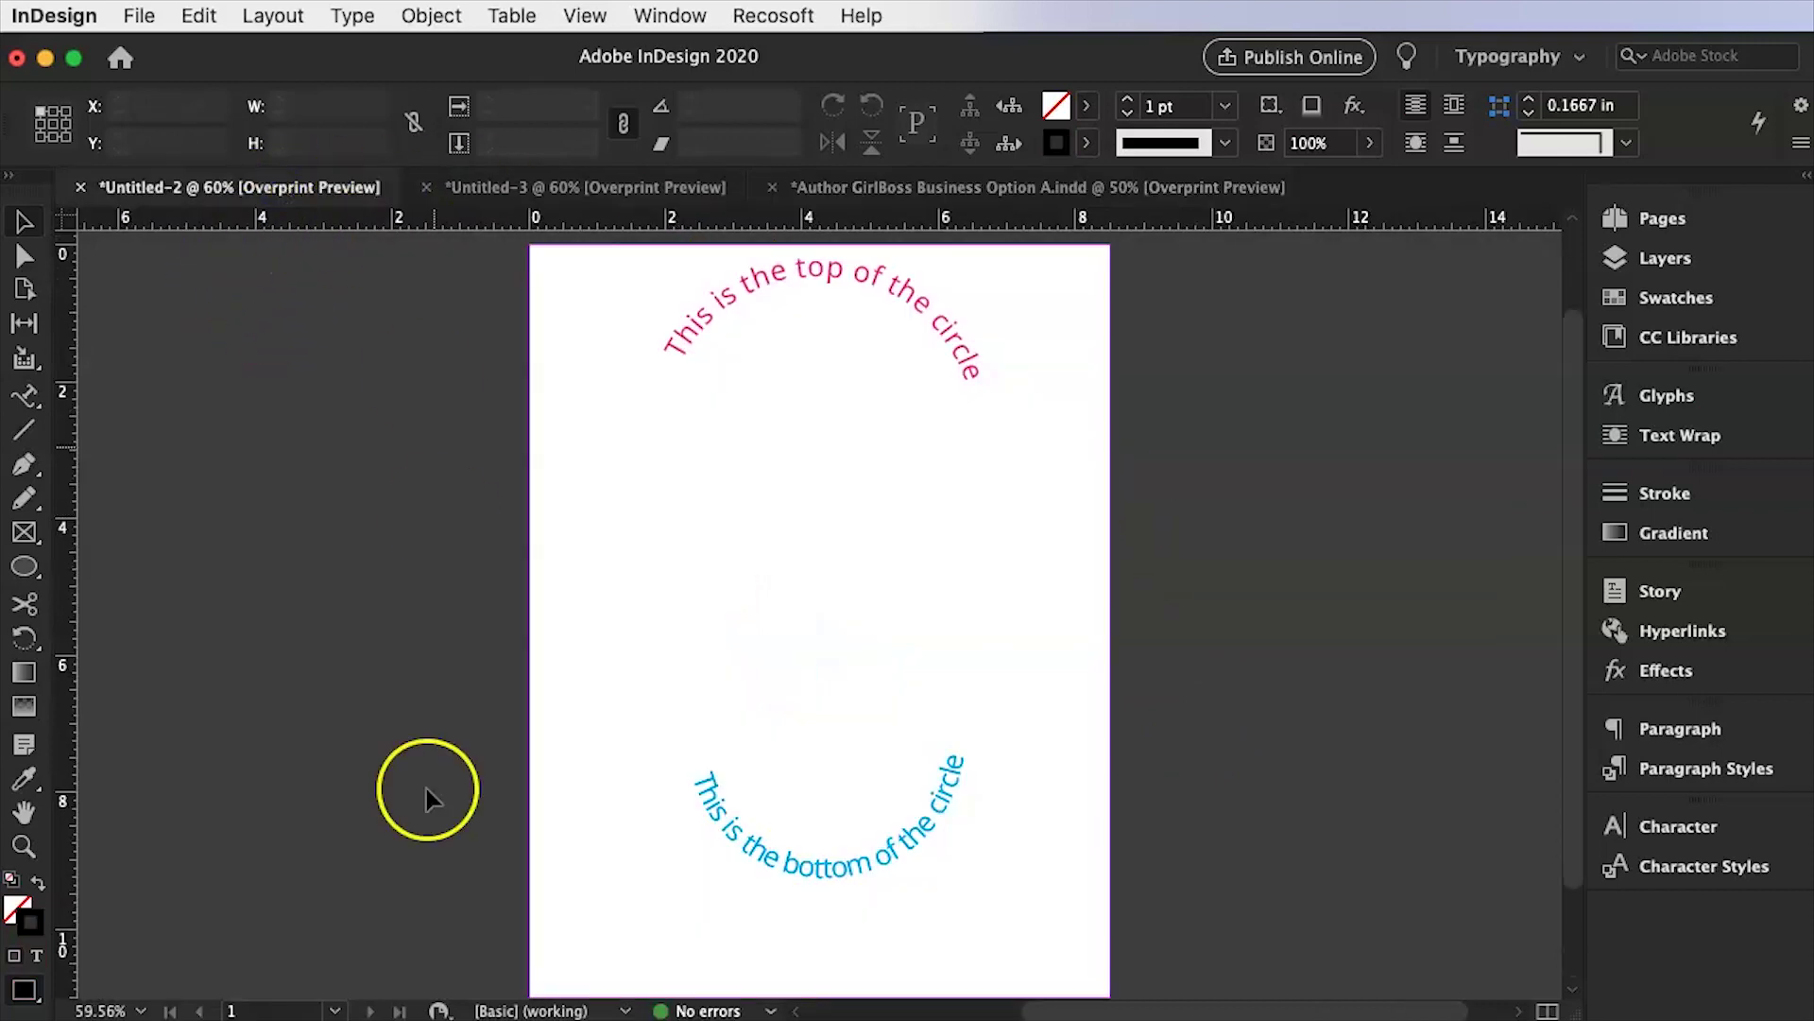